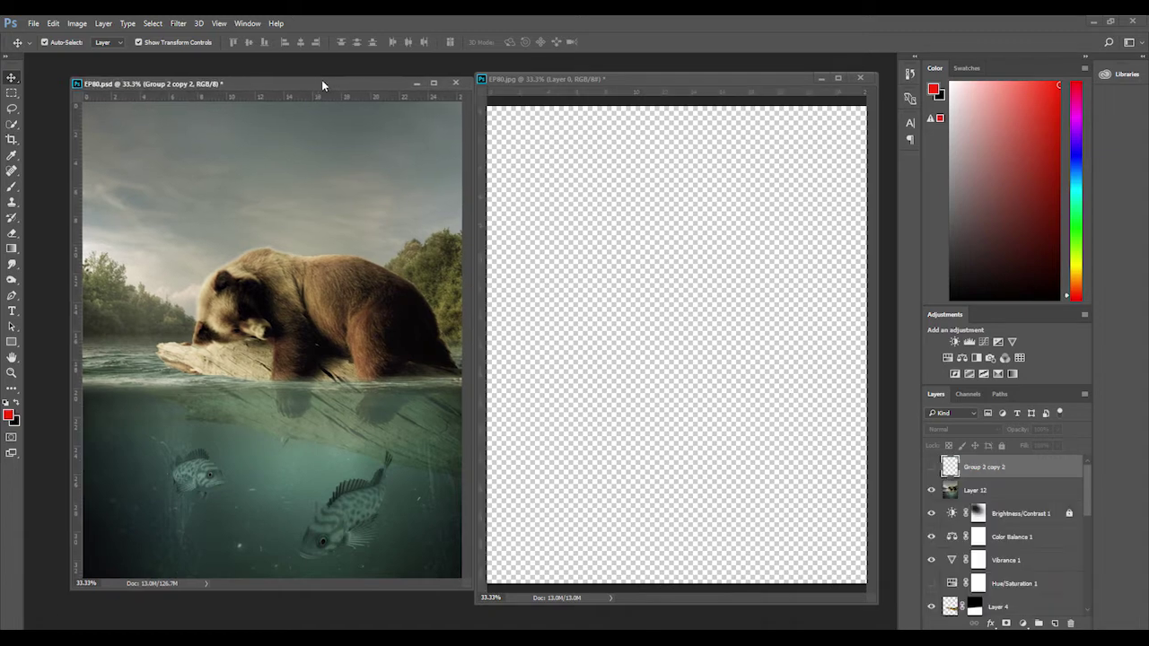
left_click_drag(296, 87, 302, 80)
left_click_drag(520, 80, 508, 81)
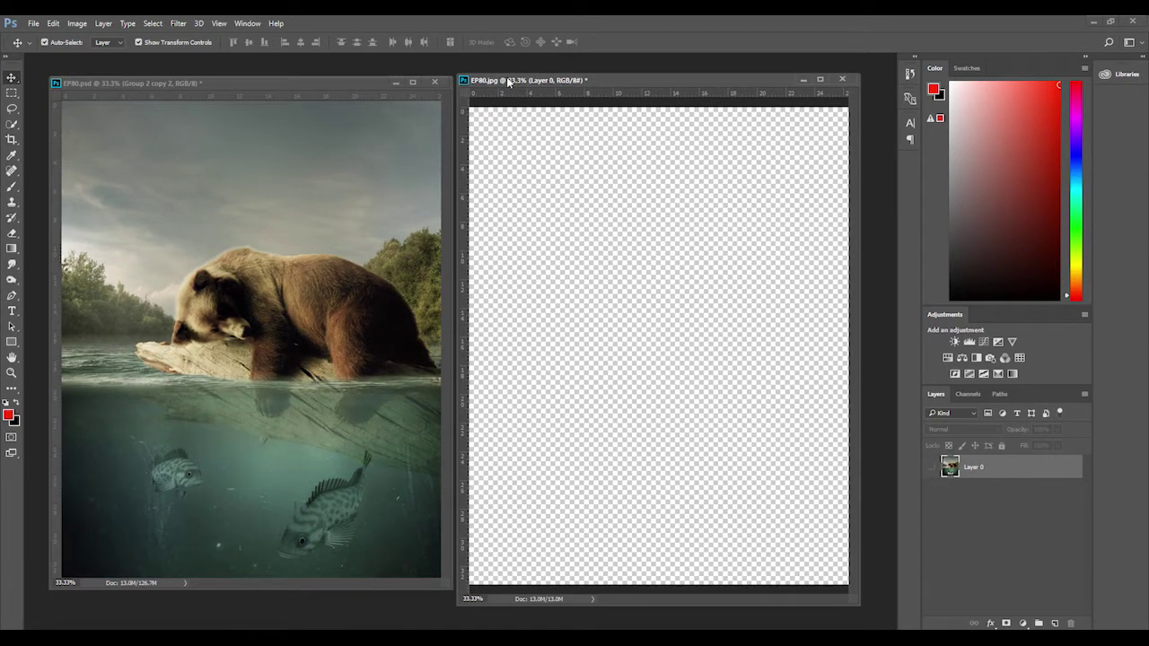
key("ctrl+alt+i")
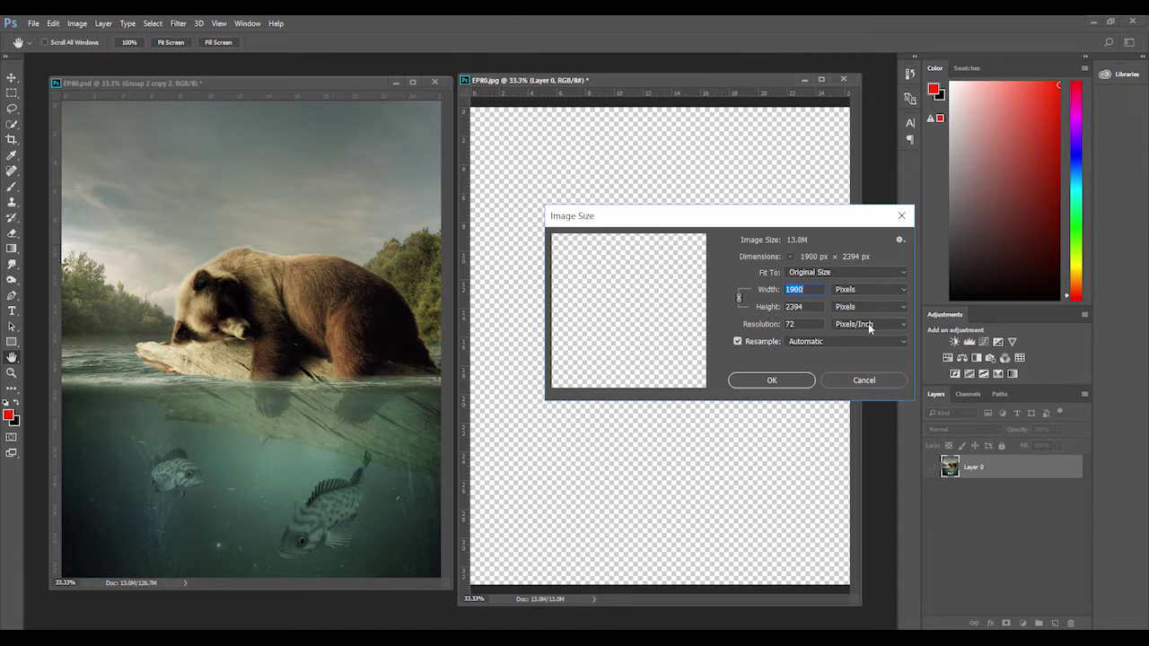
left_click(851, 380)
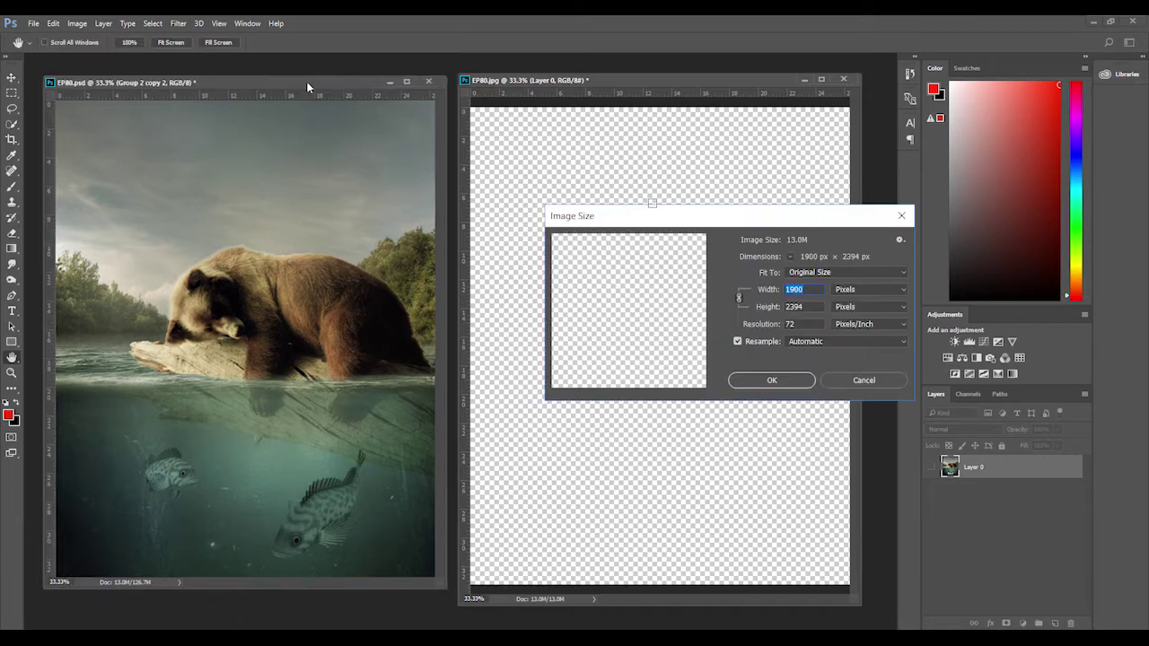
left_click(588, 78)
left_click(303, 81)
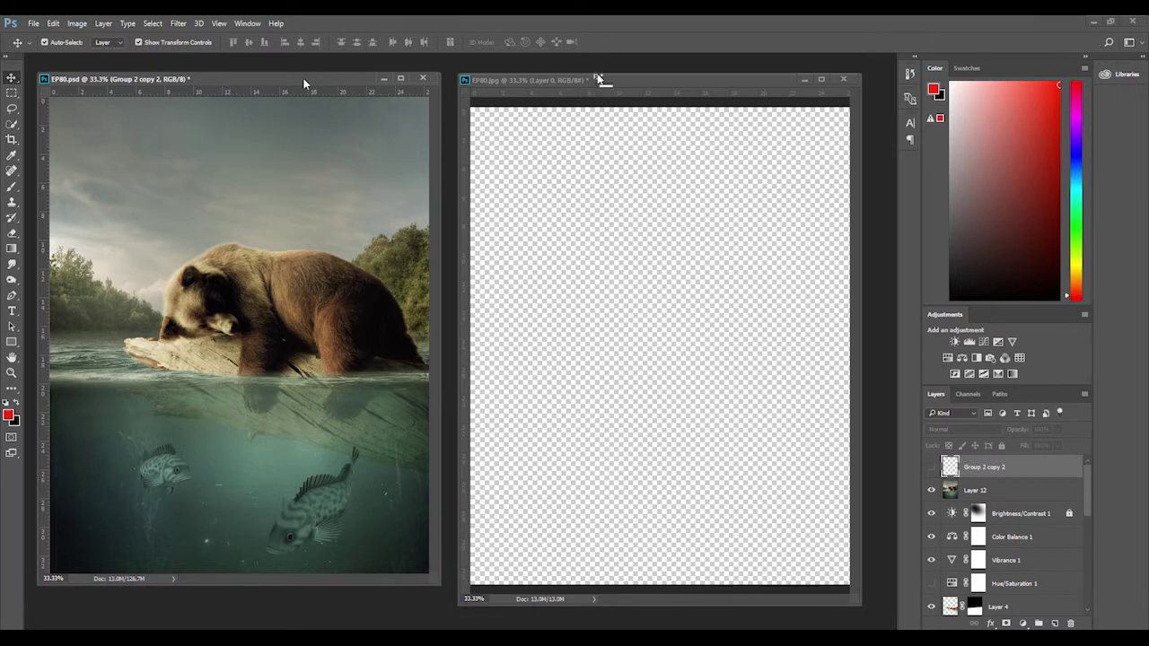
left_click(590, 81)
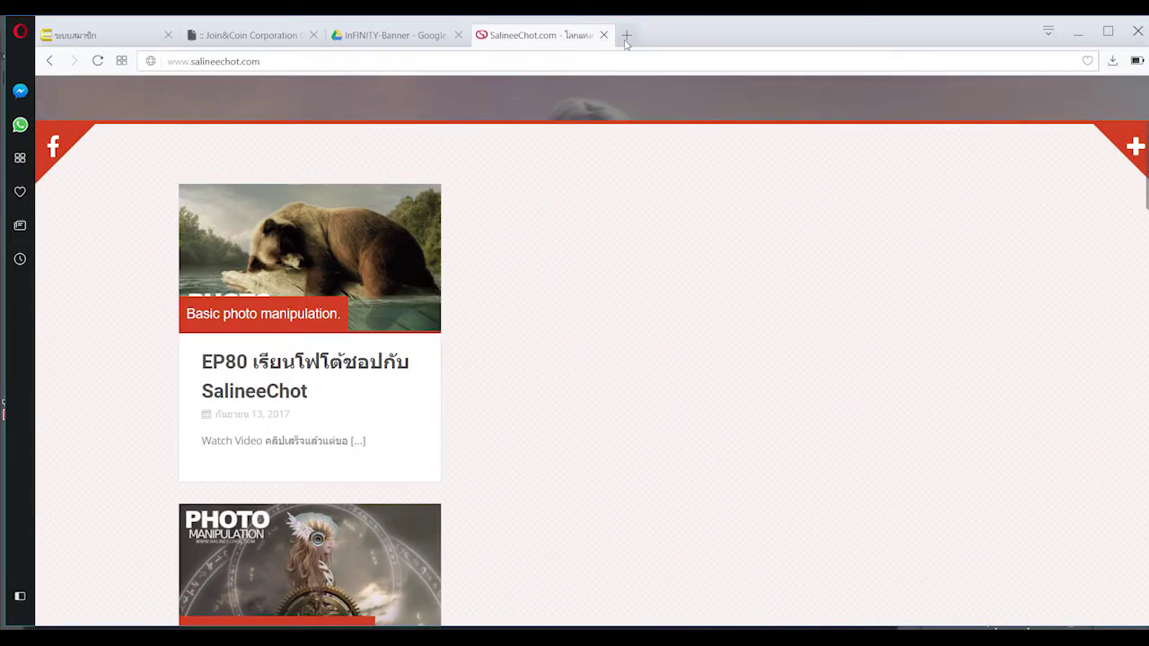
- Open a new Opera tab, then view the EP80 stock folder and pick the bear stock PSD
key("ctrl+t")
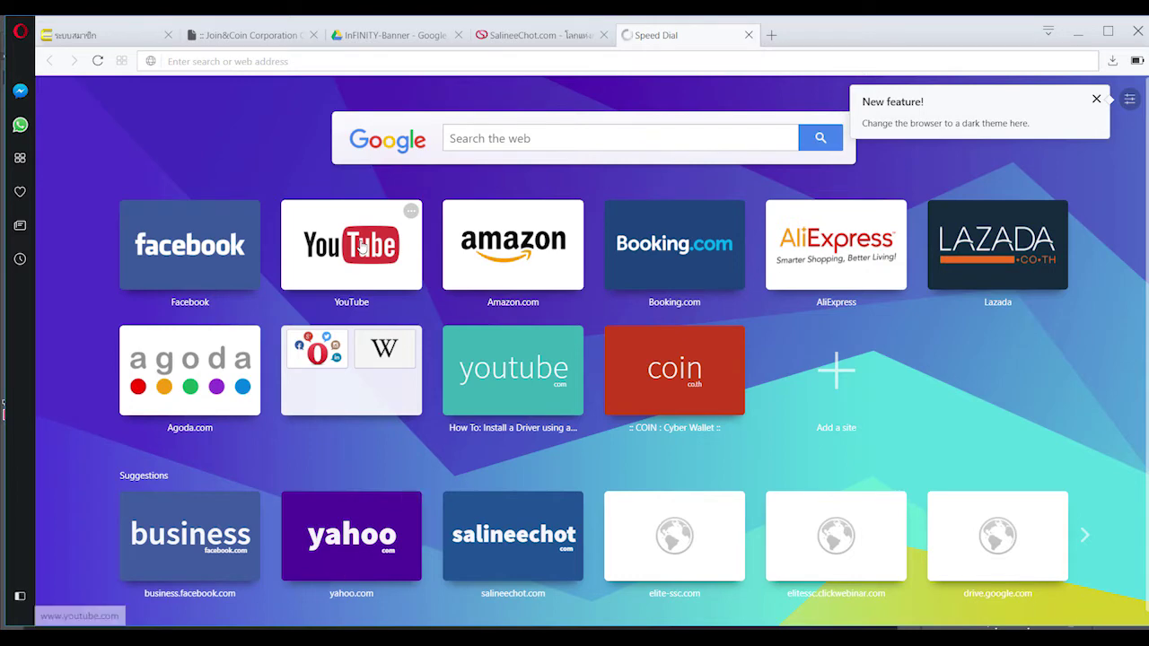
key("alt+Tab")
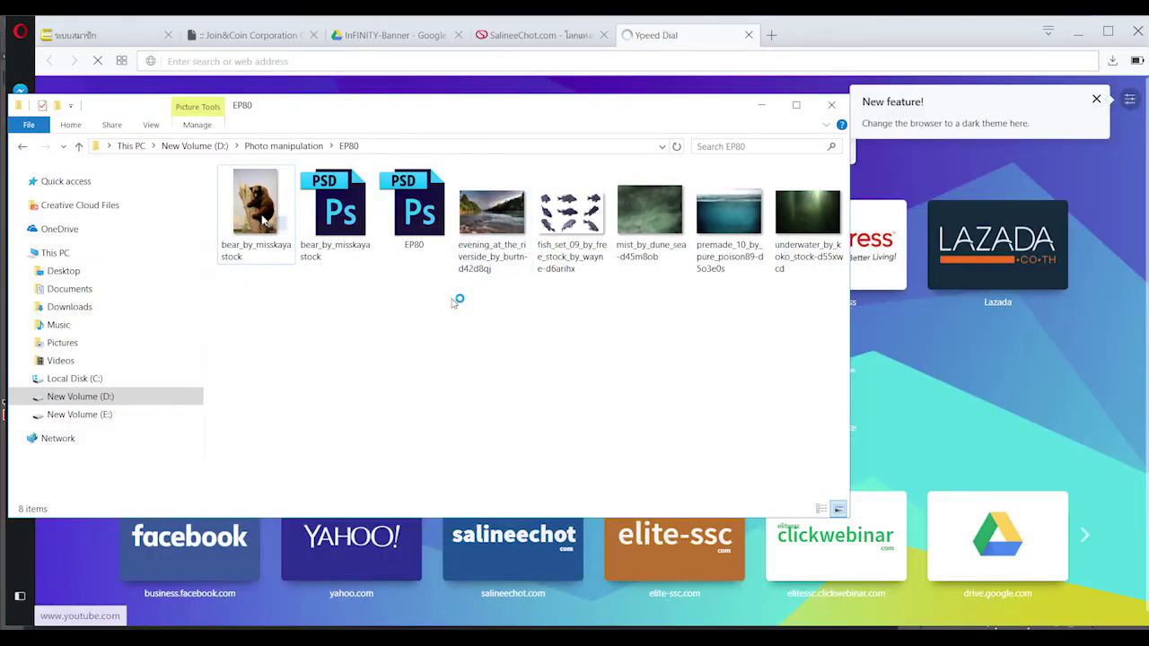
left_click(355, 228)
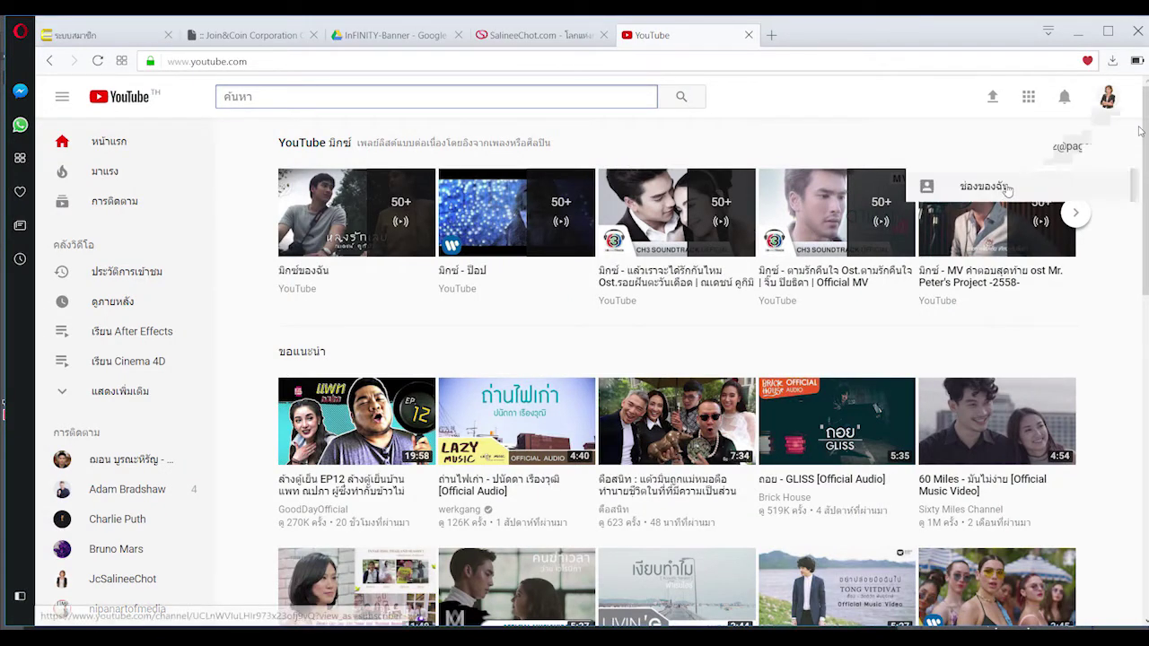
- Go to the tutorial channel's page and scroll through its older photo manipulation episodes
mouse_move(517, 212)
left_click(556, 183)
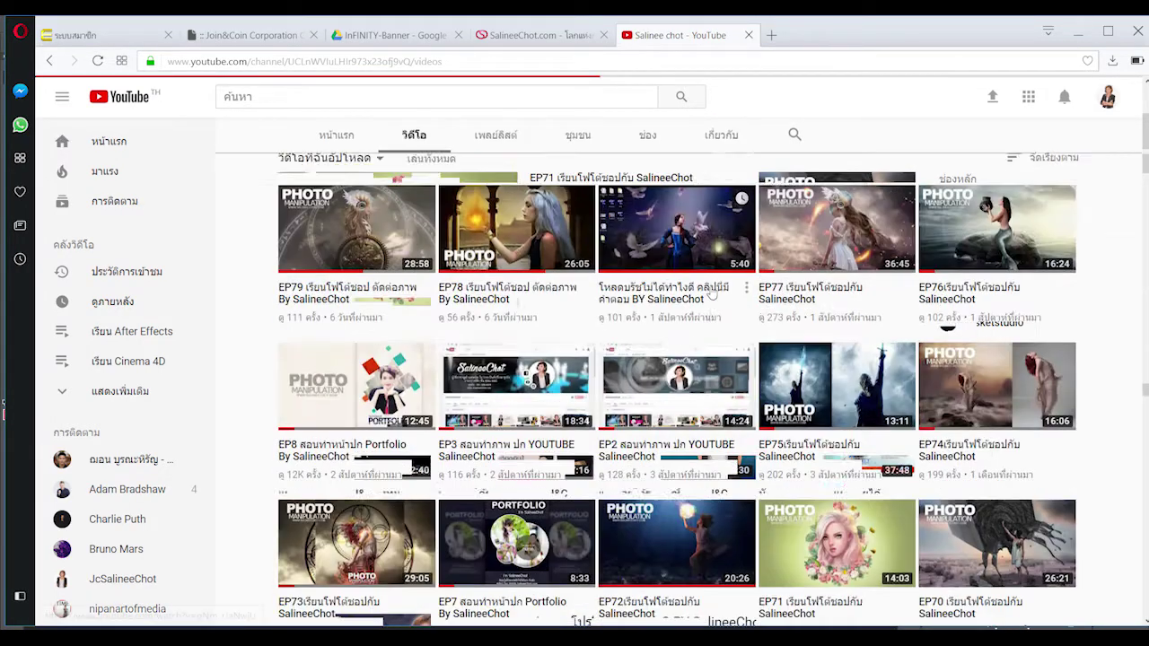
scroll(709, 287, "down", 2)
scroll(999, 262, "down", 4)
scroll(1000, 262, "up", 1)
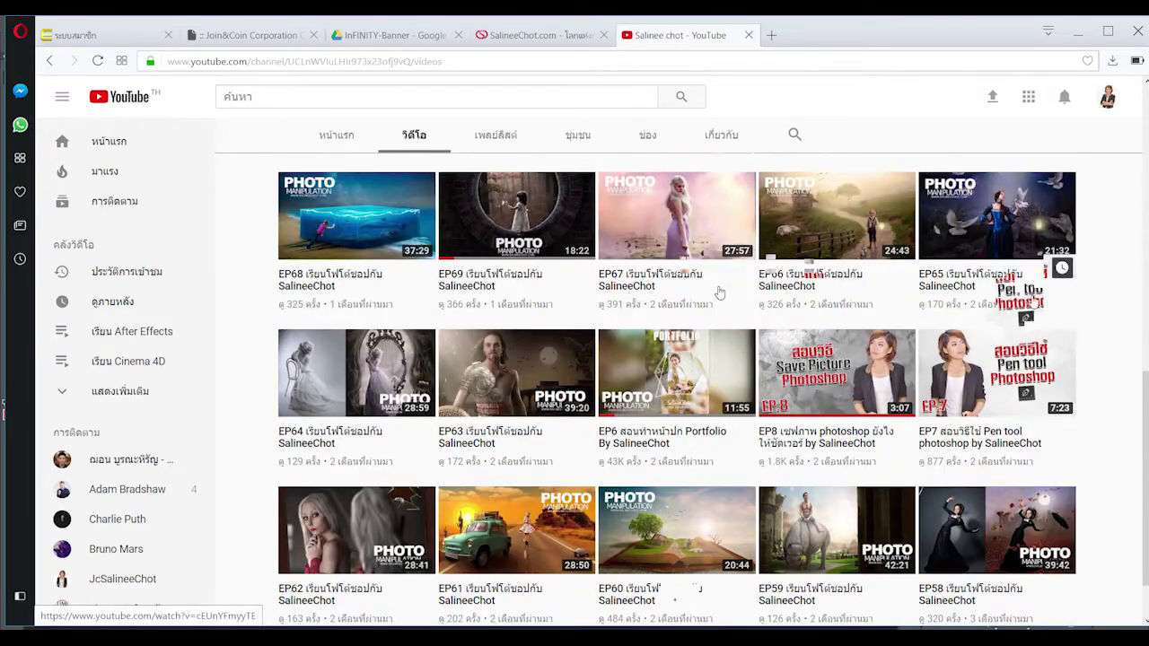
scroll(719, 292, "down", 1)
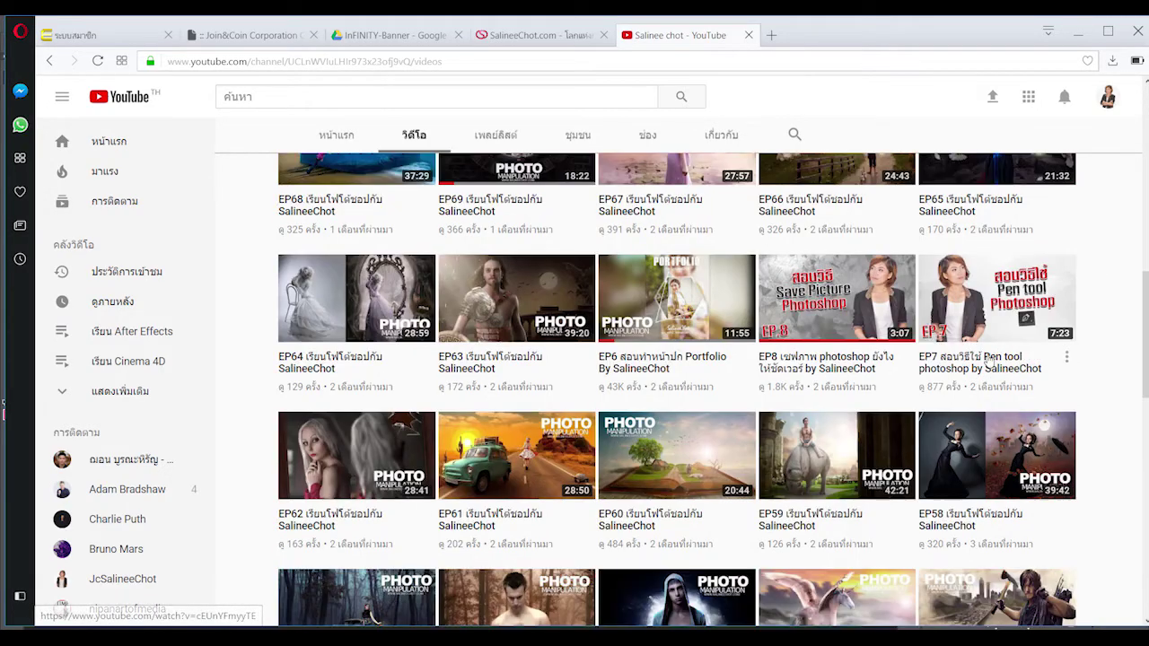
scroll(941, 341, "down", 5)
scroll(941, 341, "down", 5)
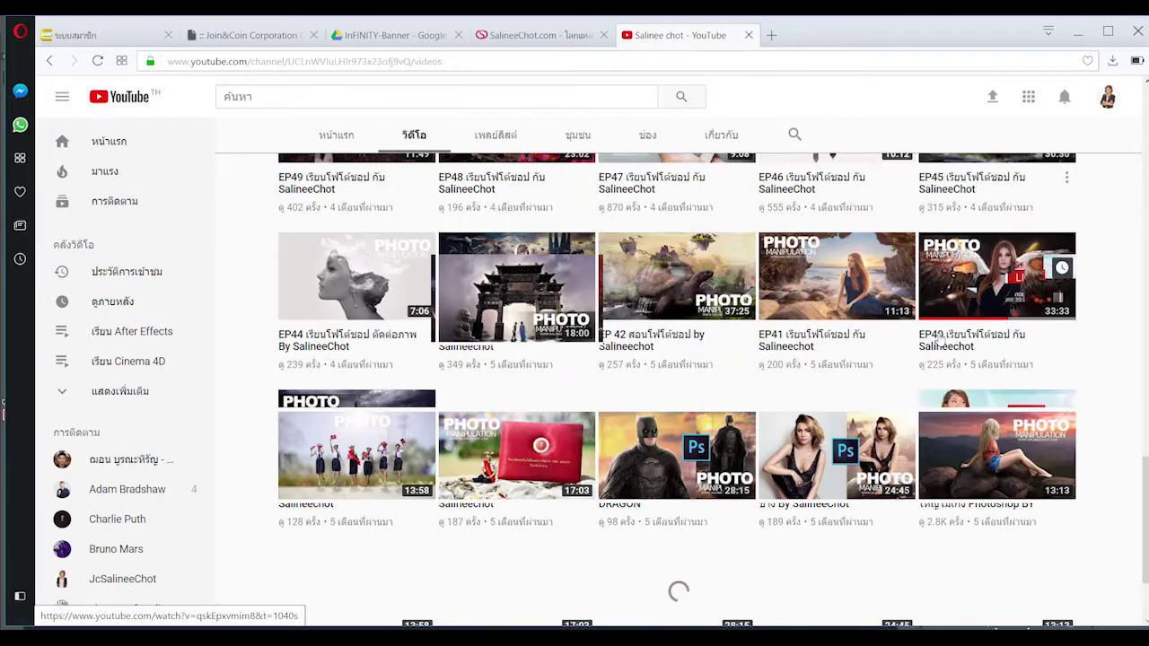
scroll(939, 341, "down", 2)
scroll(939, 341, "down", 3)
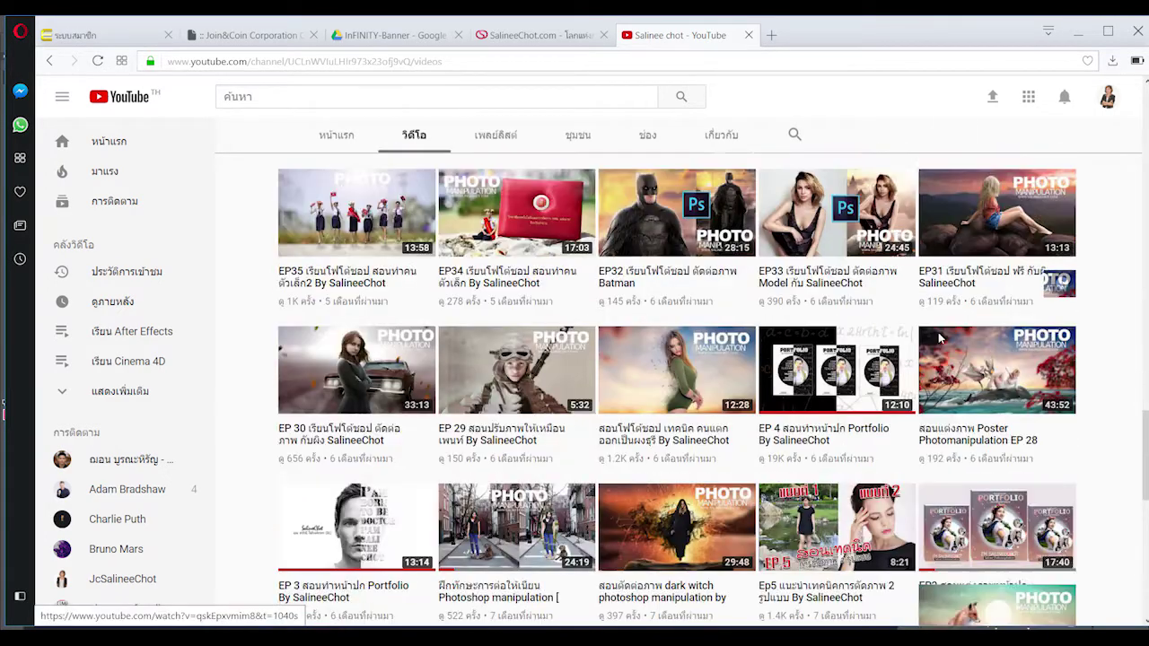
scroll(939, 339, "down", 3)
scroll(939, 339, "up", 1)
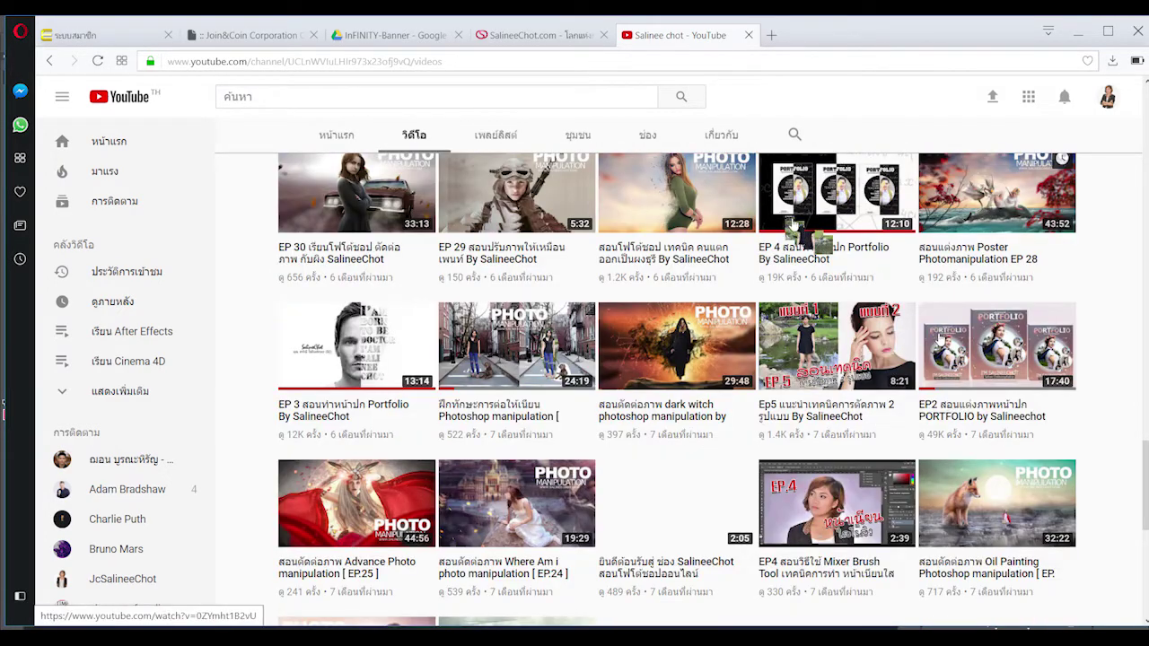
scroll(787, 222, "down", 1)
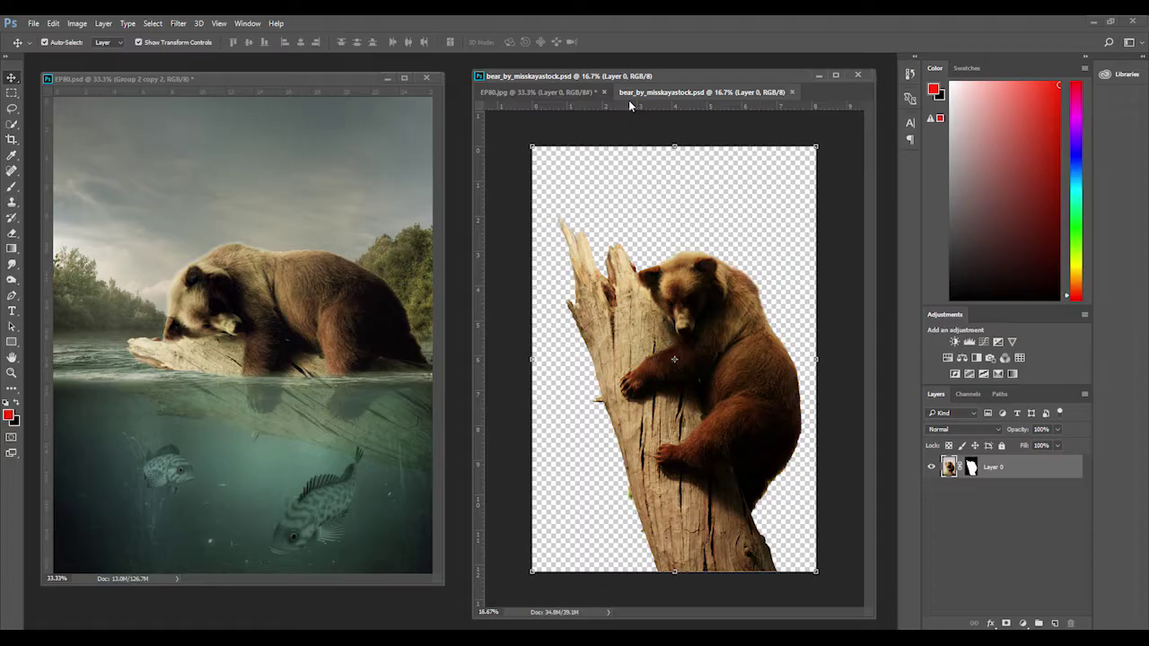
- Open evening_at_the_riverside in Photoshop and drop it into the EP80.jpg canvas as a layer
left_click_drag(633, 99, 339, 194)
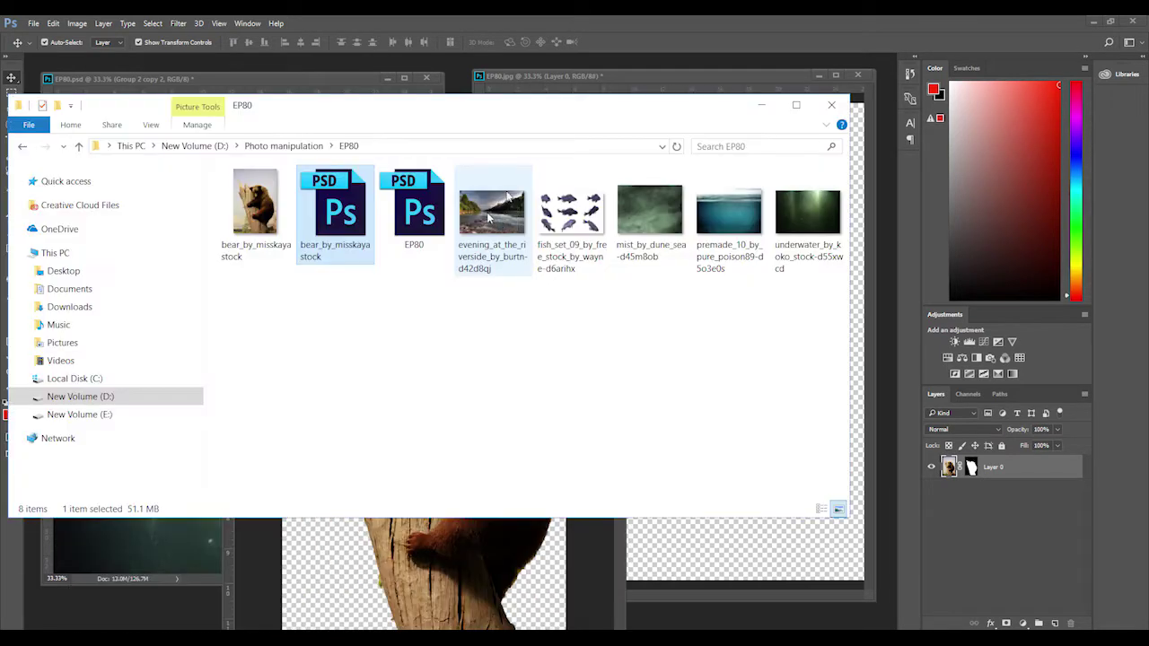
left_click_drag(489, 215, 463, 70)
left_click_drag(508, 198, 115, 65)
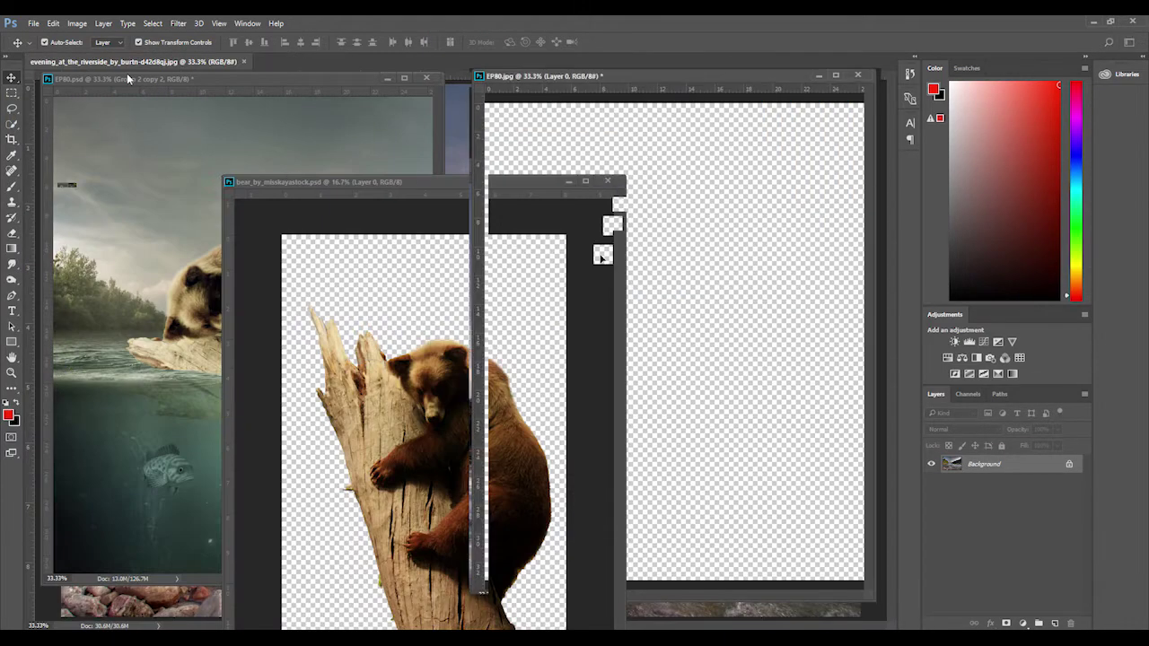
mouse_move(127, 79)
left_mouse_down()
mouse_move(746, 170)
mouse_move(678, 261)
mouse_move(683, 245)
left_mouse_up()
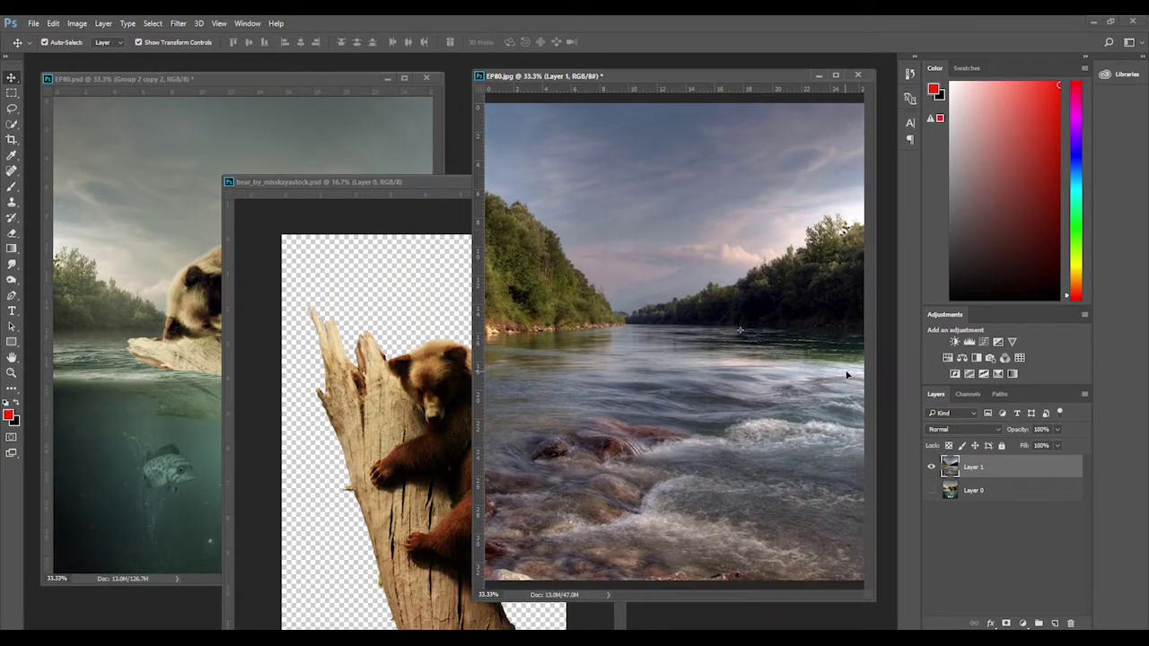
- Flip the riverside photo layer horizontally with Free Transform
key("ctrl+minus")
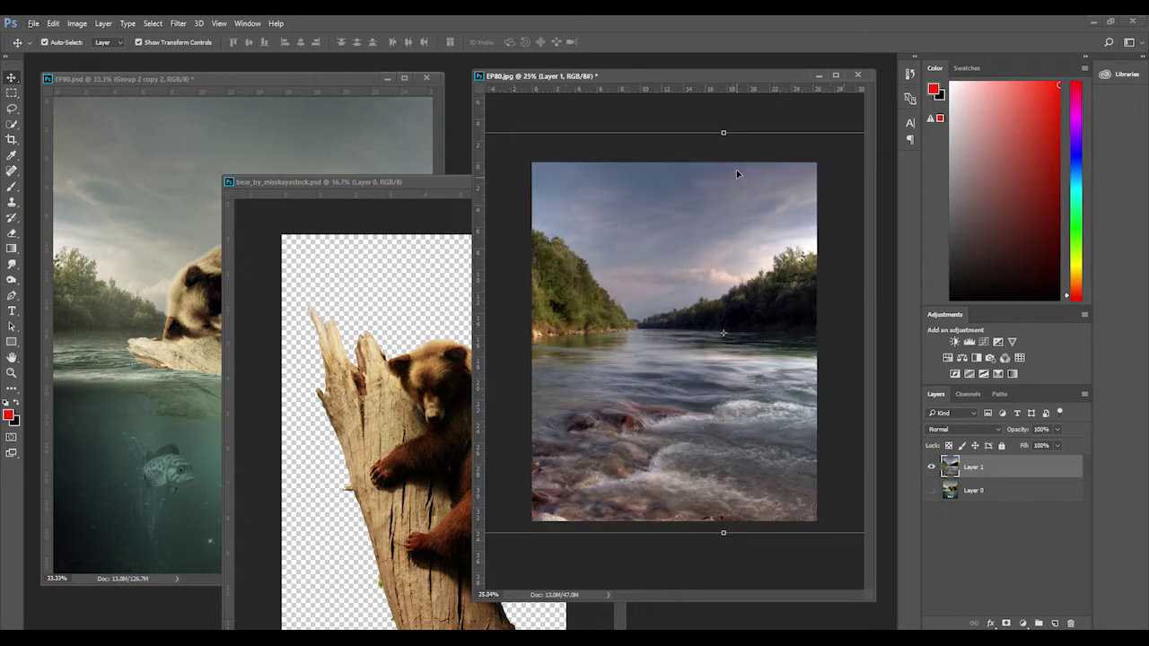
left_click_drag(723, 133, 667, 154)
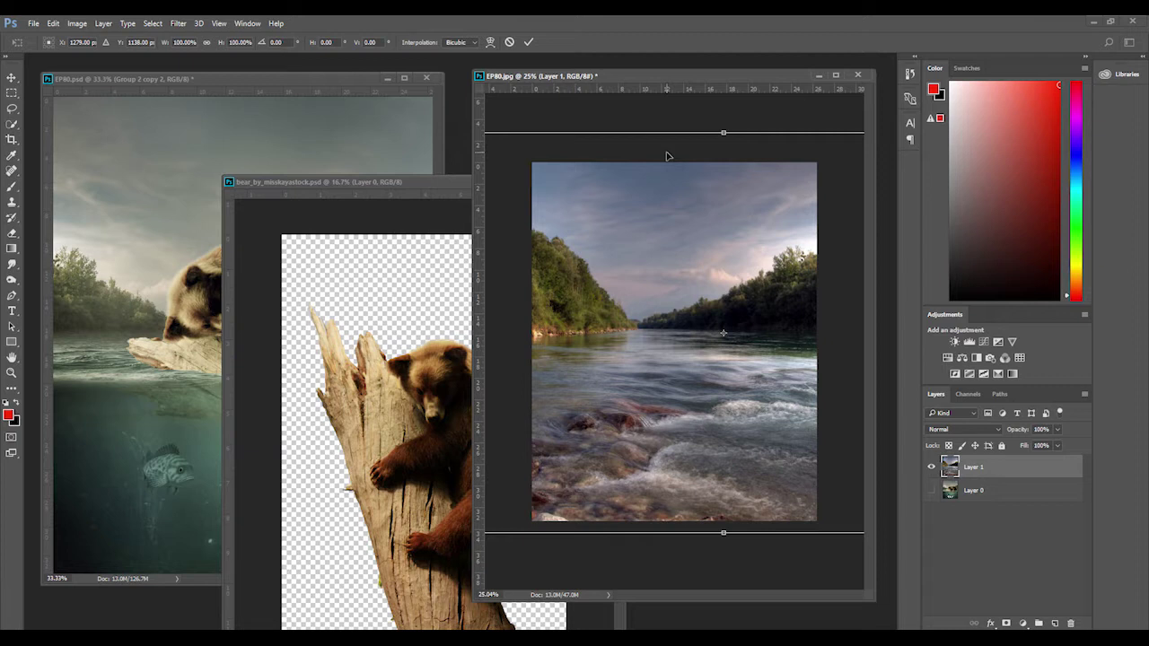
key("Return")
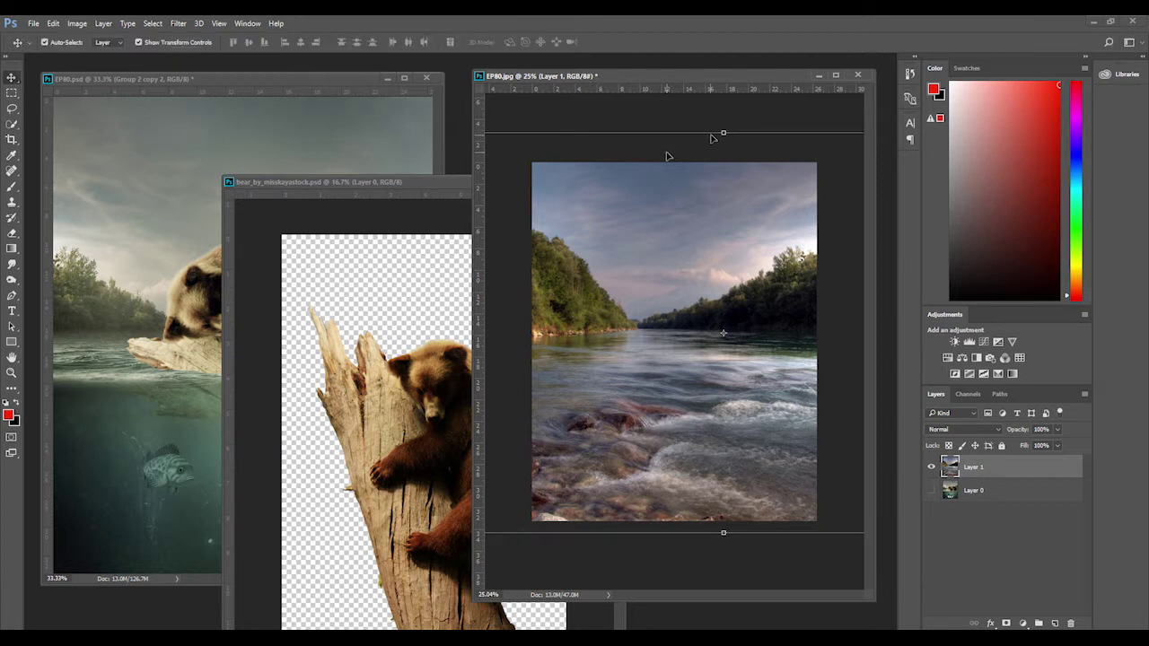
left_click(711, 134)
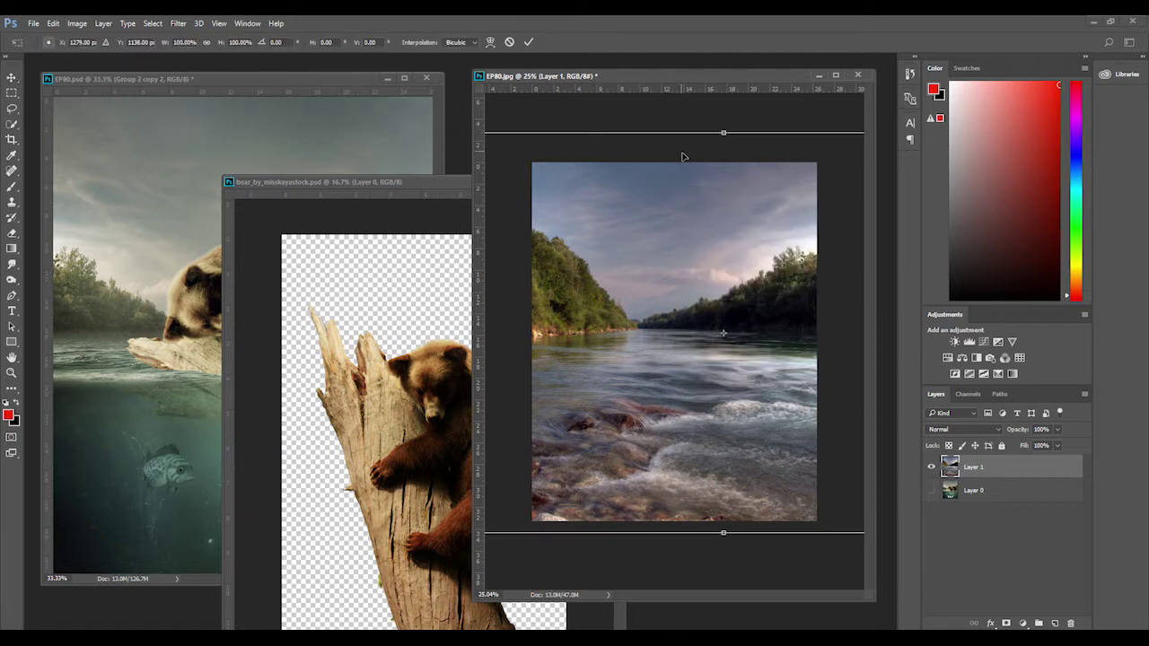
right_click(685, 185)
left_click(718, 379)
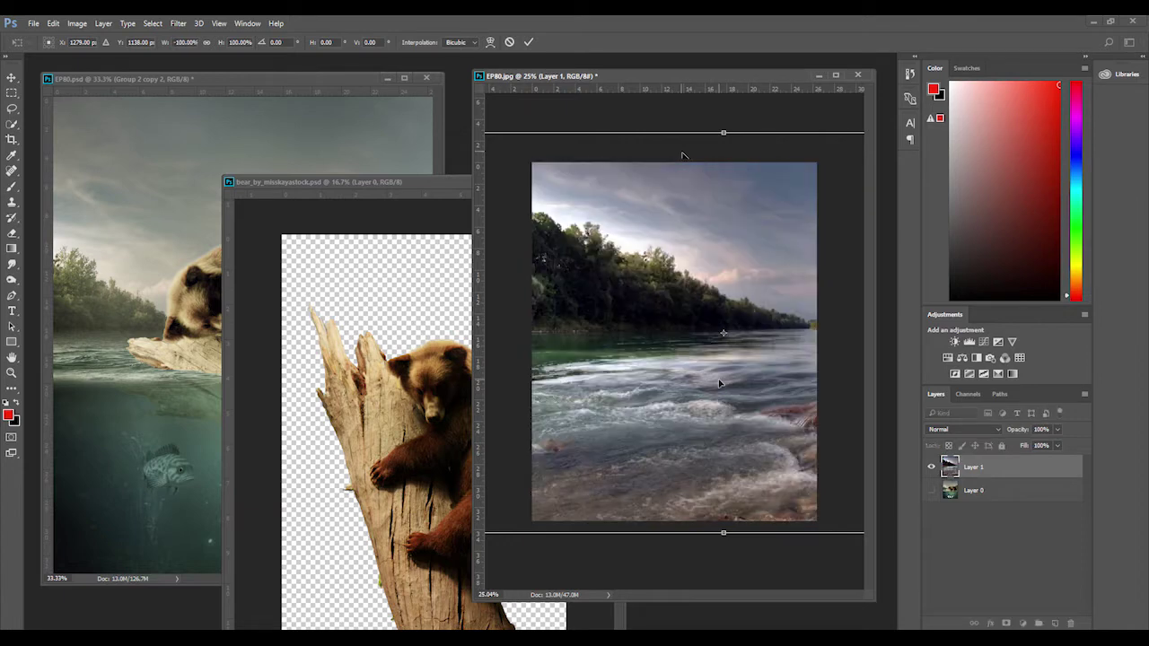
- Reposition the flipped river photo, scale it to about 90%, and apply it
left_click_drag(719, 384, 689, 322)
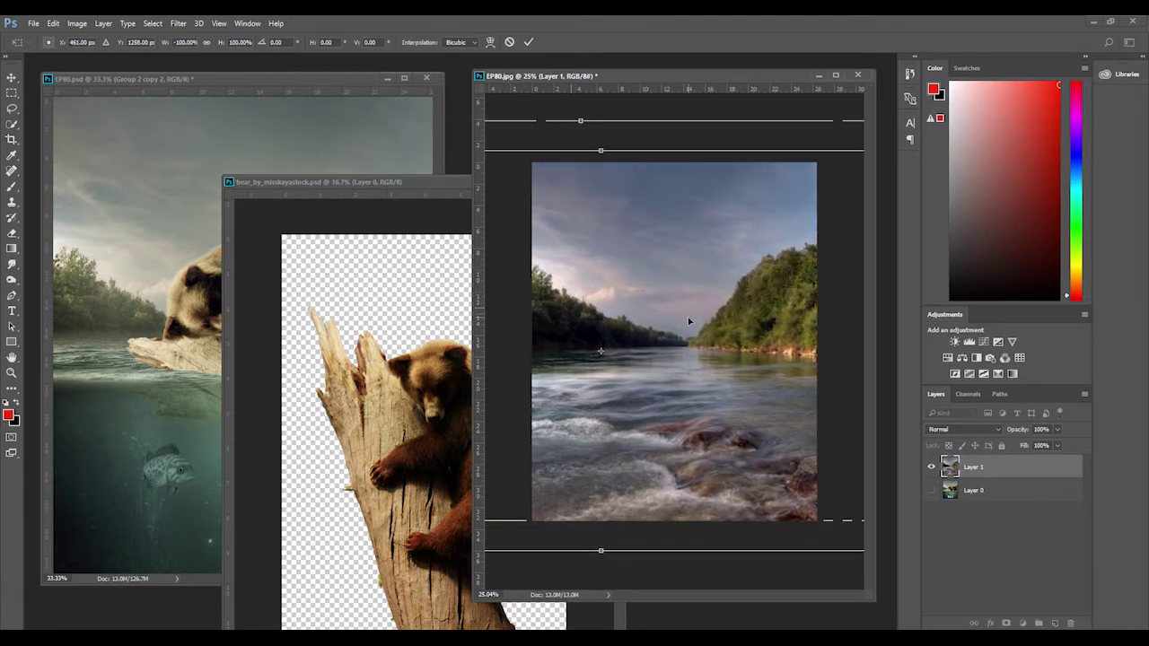
key("ctrl+0")
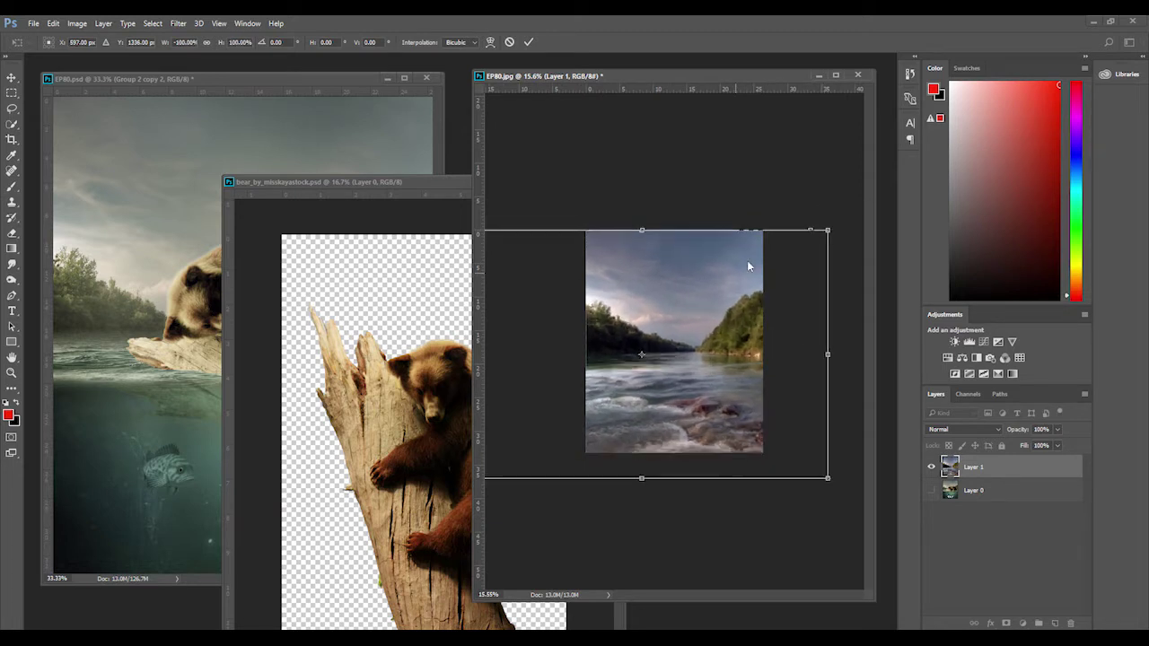
left_click_drag(747, 265, 800, 258)
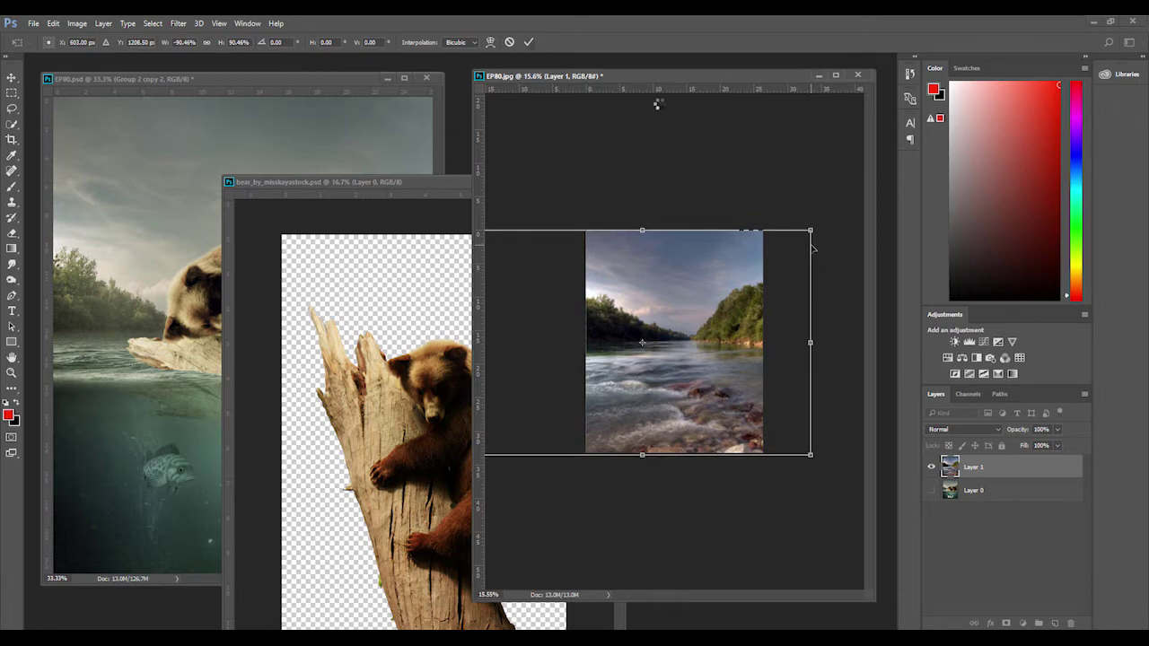
key("Return")
key("ctrl+0")
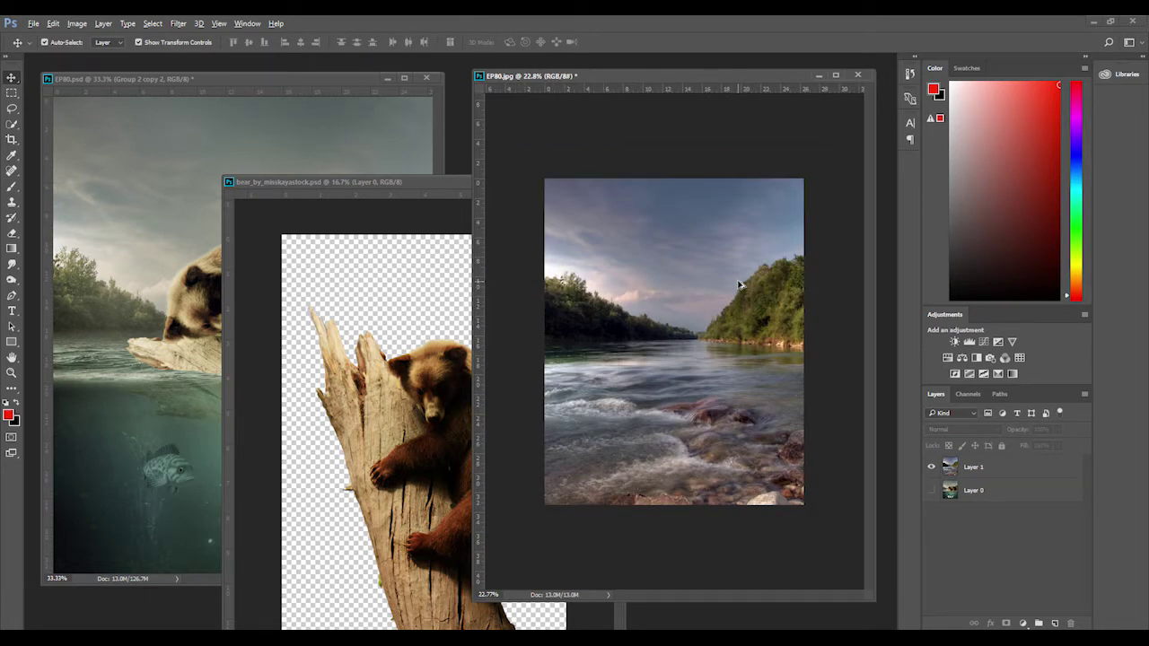
- Drag the bear-on-log layer from the bear stock document into the river composition
left_click(462, 389)
left_click_drag(449, 401, 705, 357)
scroll(706, 358, "down", 3)
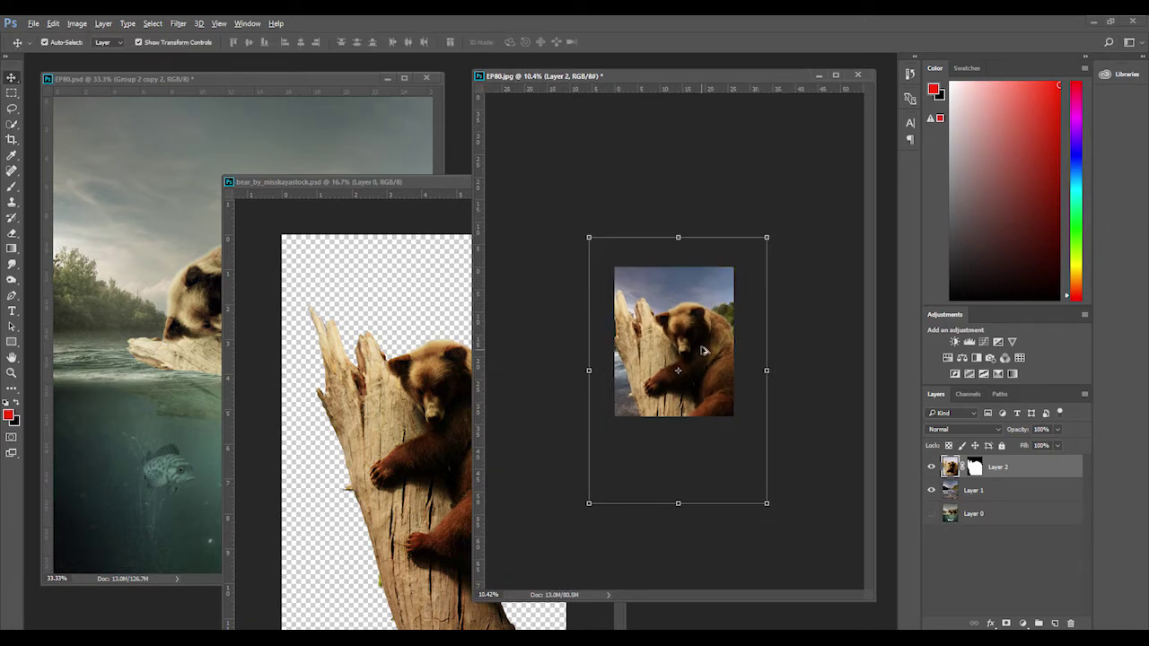
scroll(706, 350, "up", 1)
- Enlarge the bear cutout, tilt it about 3°, and bring in the underwater premade image
mouse_move(788, 213)
left_mouse_down()
mouse_move(722, 272)
mouse_move(677, 280)
left_mouse_up()
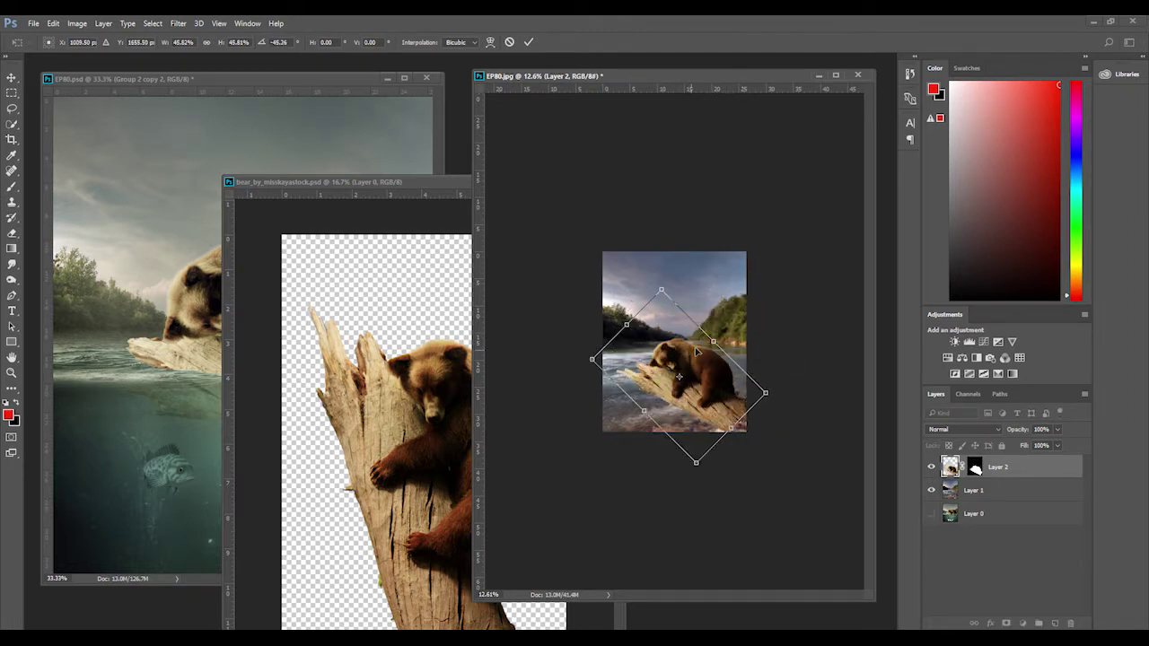
left_click_drag(754, 314, 772, 332)
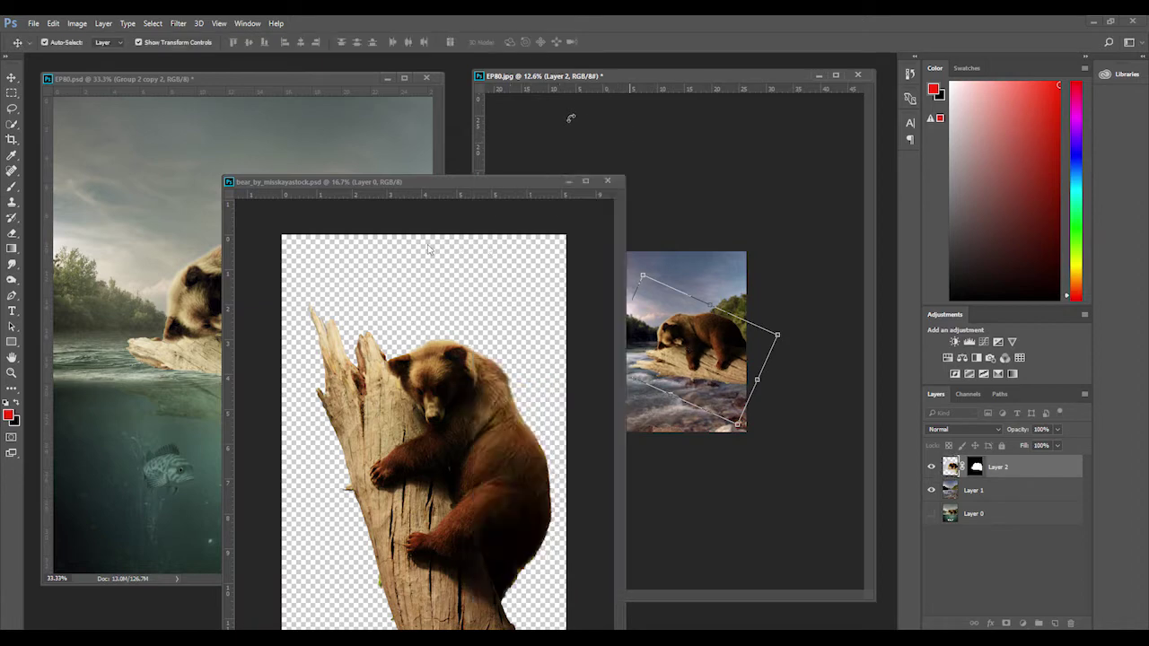
key("Escape")
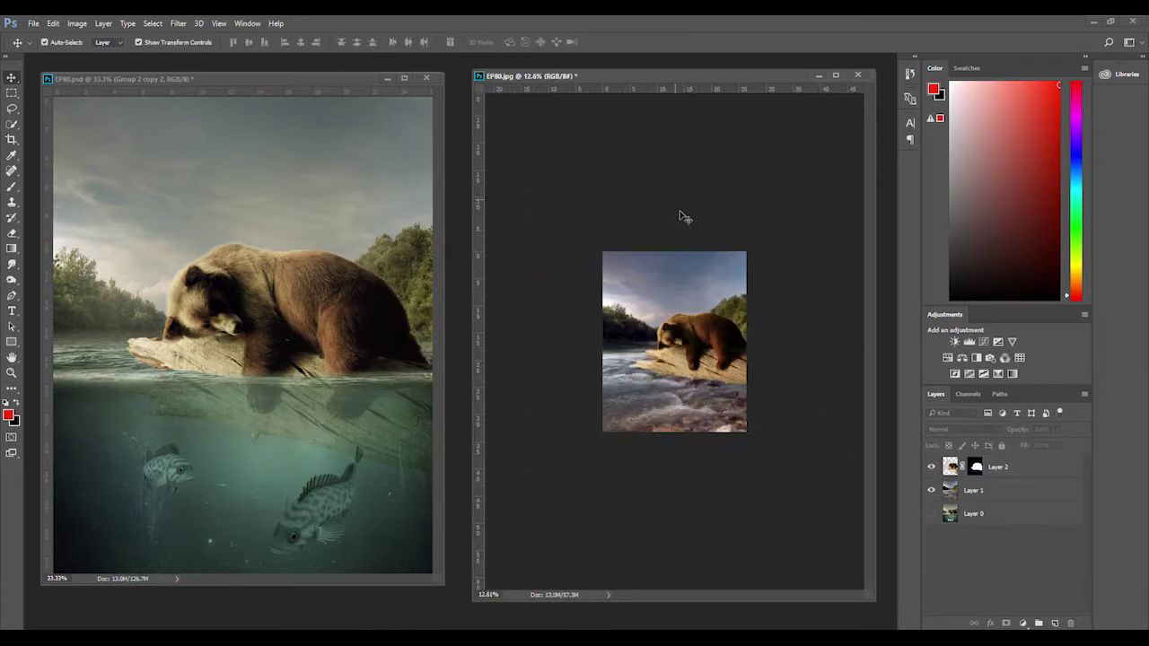
key("ctrl+t")
left_click_drag(886, 254, 857, 250)
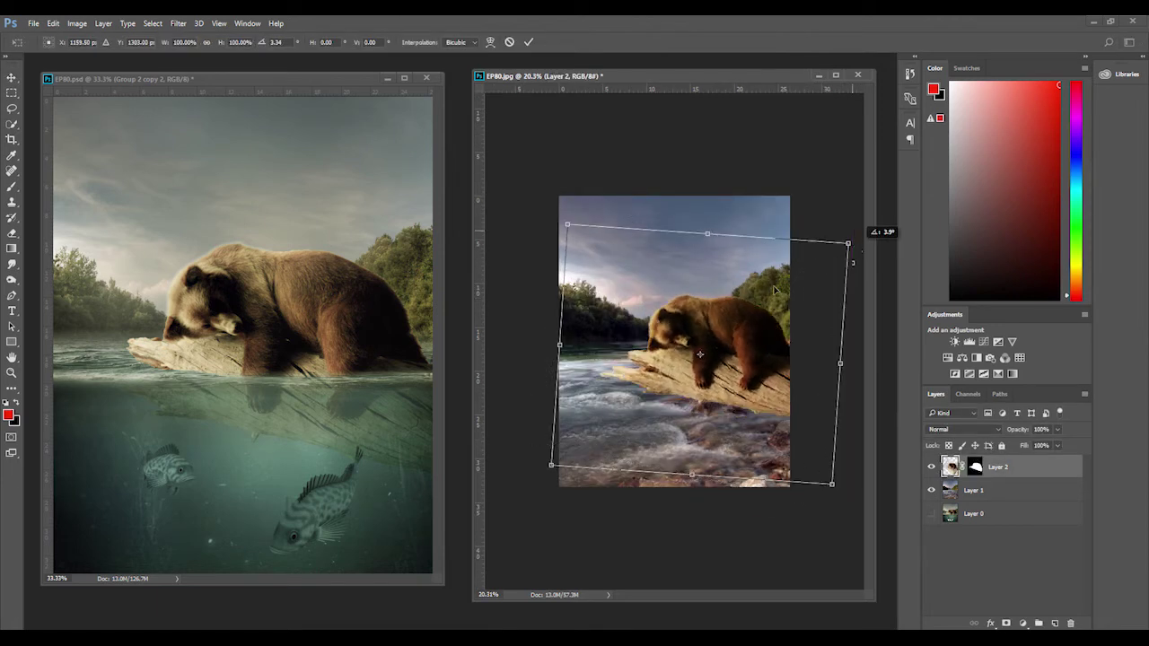
left_click(528, 42)
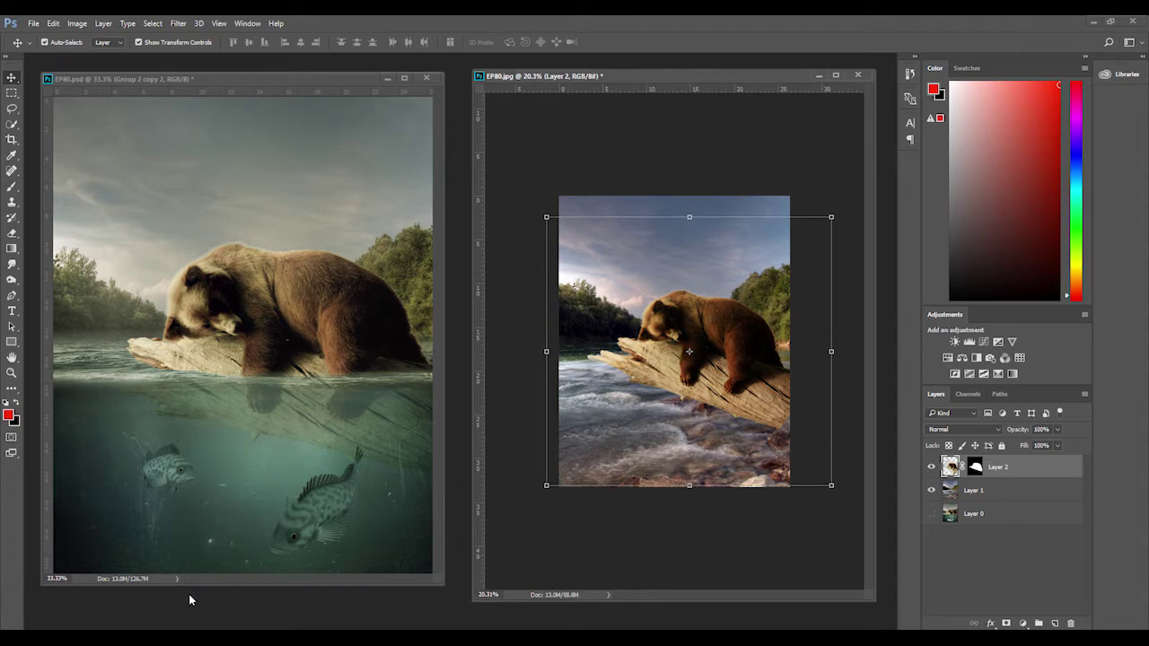
mouse_move(190, 600)
left_mouse_down()
mouse_move(712, 279)
mouse_move(483, 620)
left_mouse_up()
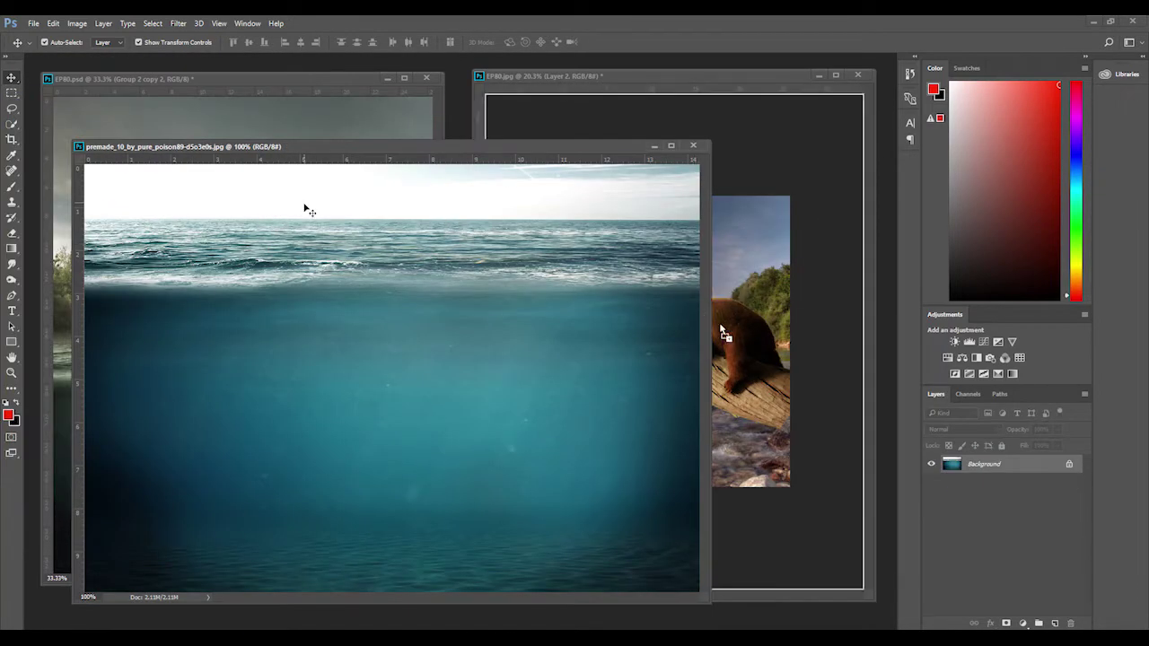
- Copy the underwater premade into EP80.jpg as Layer 3, scaled about 194% over the lower half
mouse_move(308, 210)
left_mouse_down()
mouse_move(633, 396)
mouse_move(632, 456)
left_mouse_up()
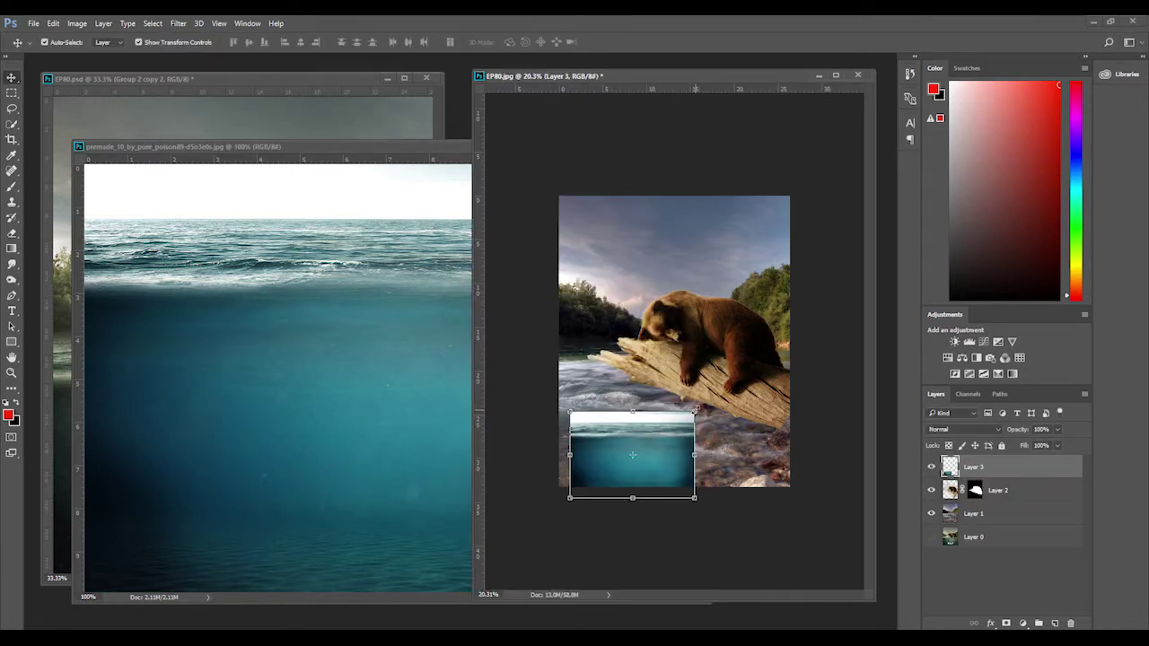
mouse_move(695, 410)
left_mouse_down()
mouse_move(760, 393)
mouse_move(796, 359)
left_mouse_up()
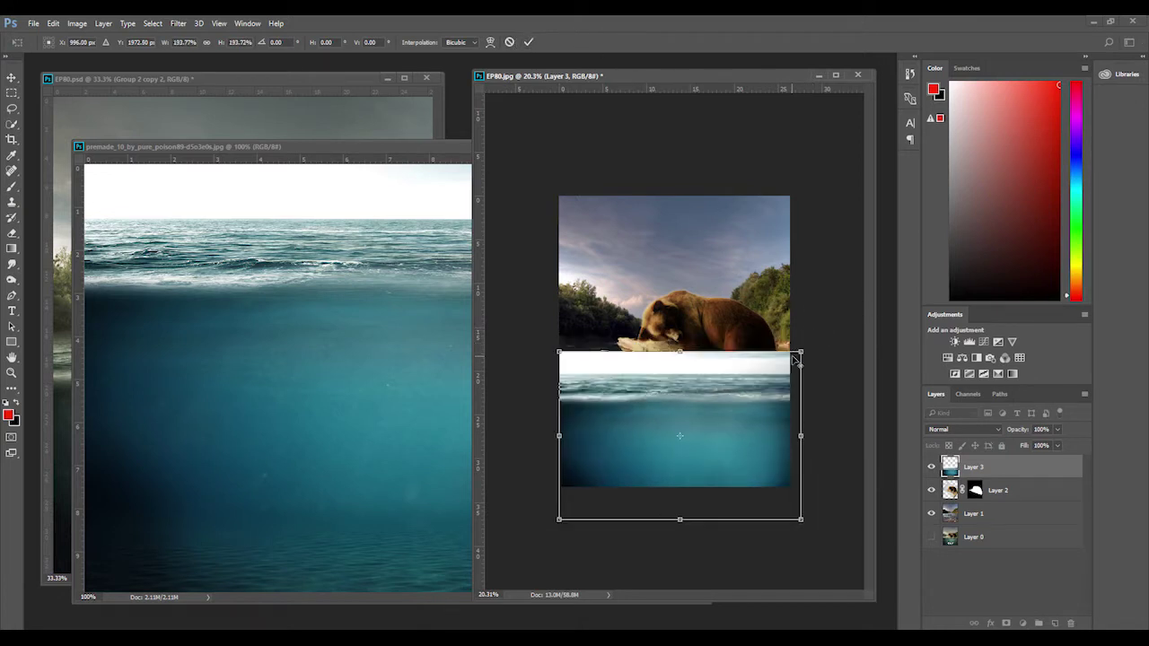
left_click(528, 41)
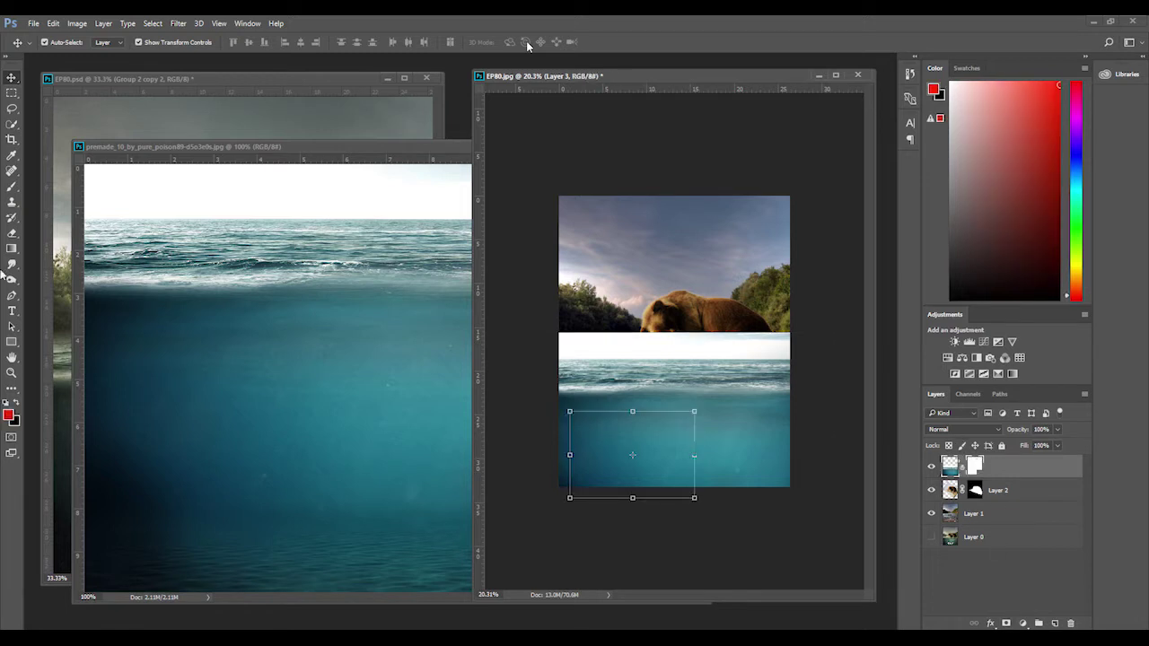
- Mask underwater Layer 3 with a Foreground to Background linear gradient fading its top
key("ctrl+shift+m")
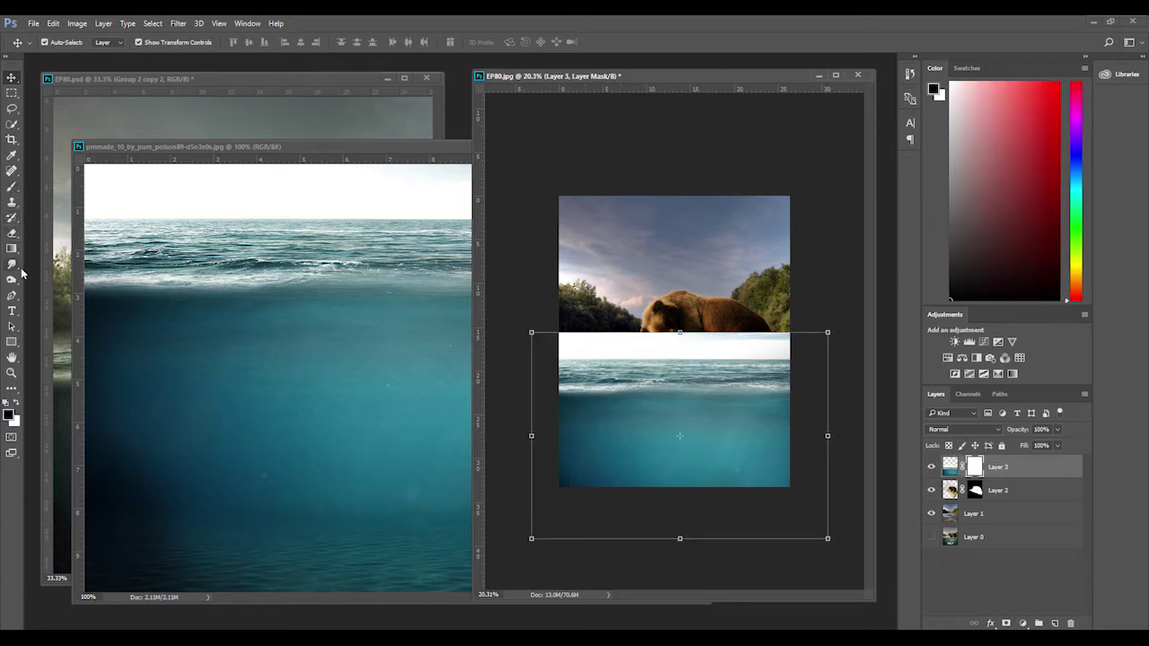
key("g")
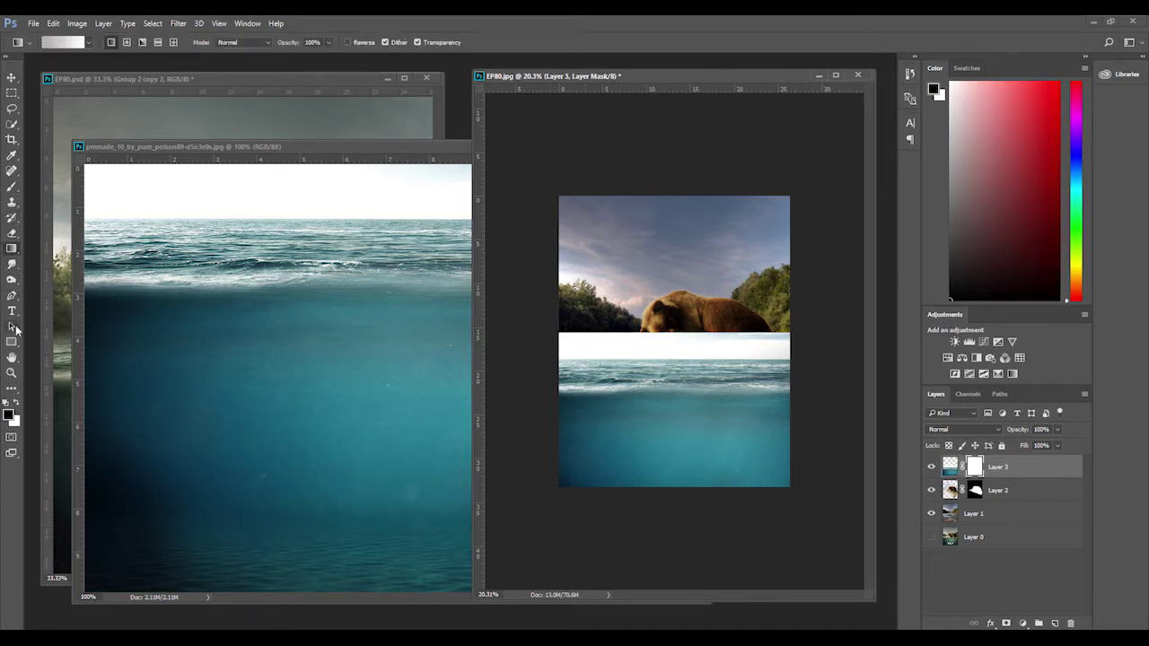
left_click(68, 49)
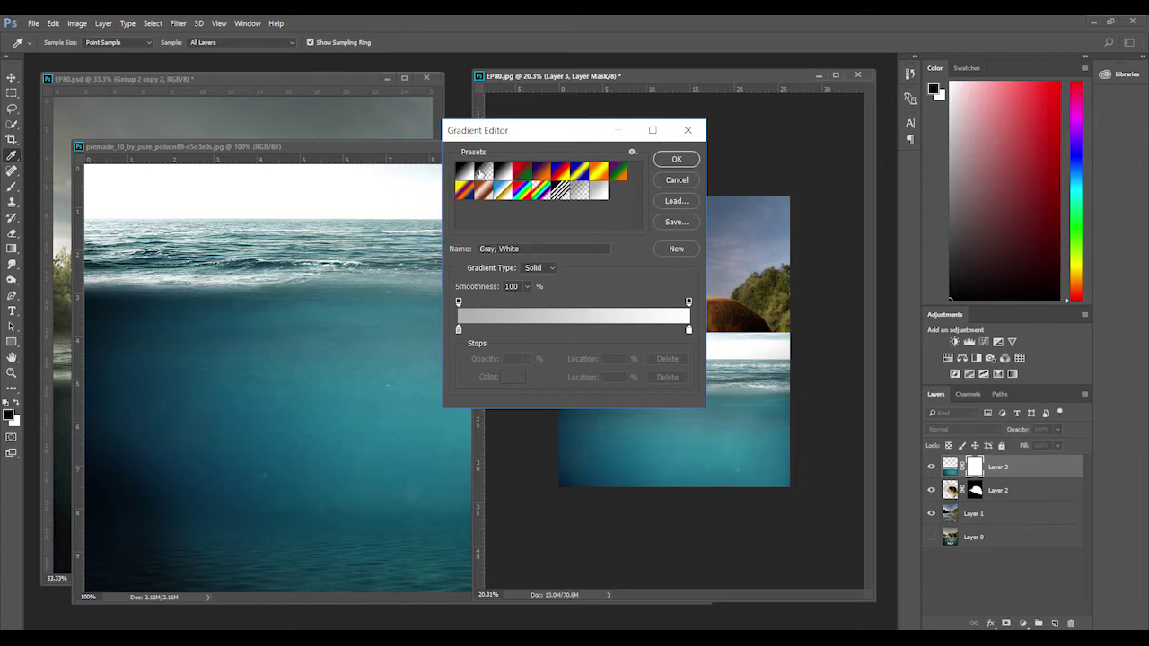
left_click(464, 170)
left_click(676, 159)
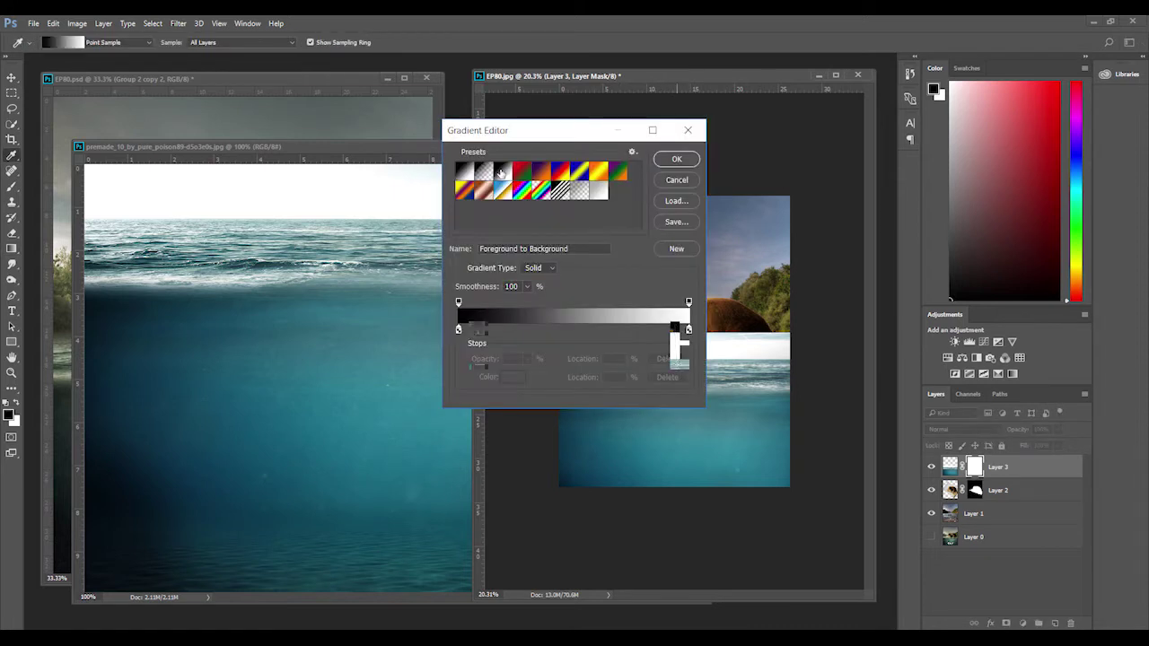
left_click_drag(675, 324, 674, 385)
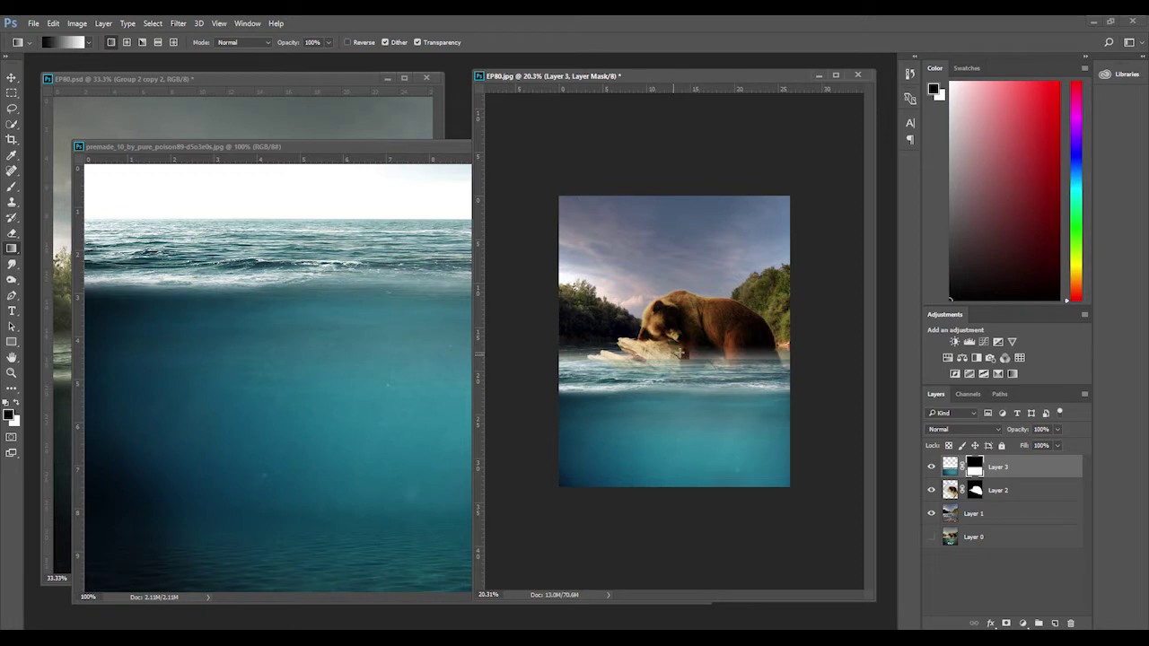
left_click_drag(680, 354, 682, 387)
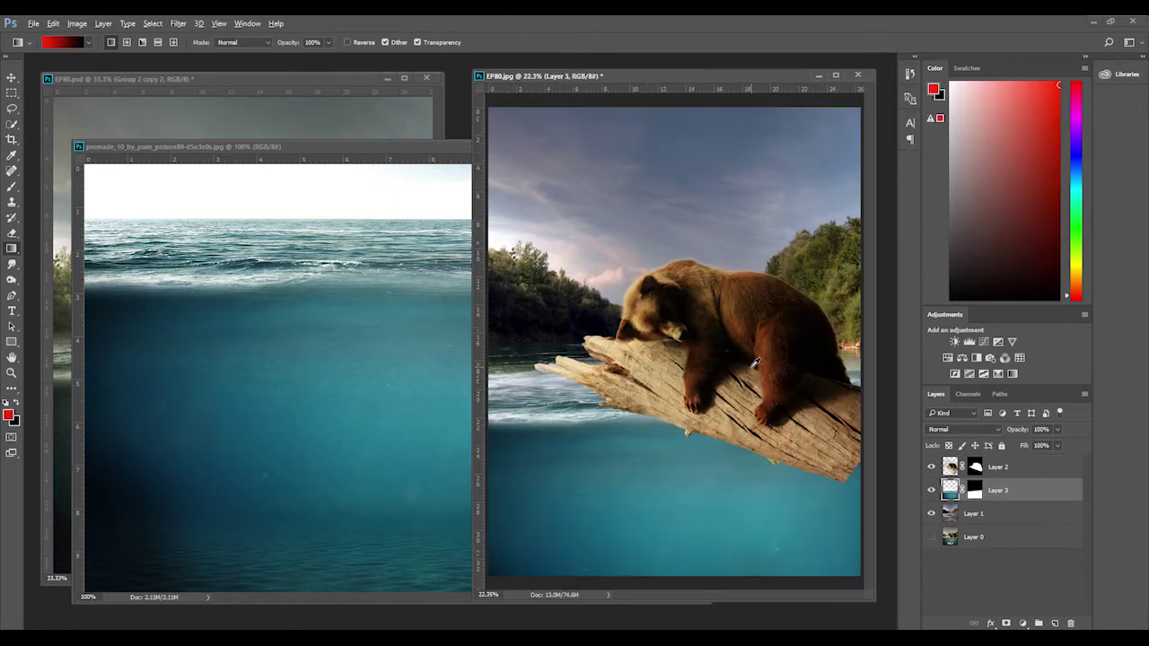
- Raise the underwater layer so its surface meets the log, then select the bear layer
left_click(11, 78)
mouse_move(615, 435)
left_mouse_down()
mouse_move(613, 418)
mouse_move(610, 462)
left_mouse_up()
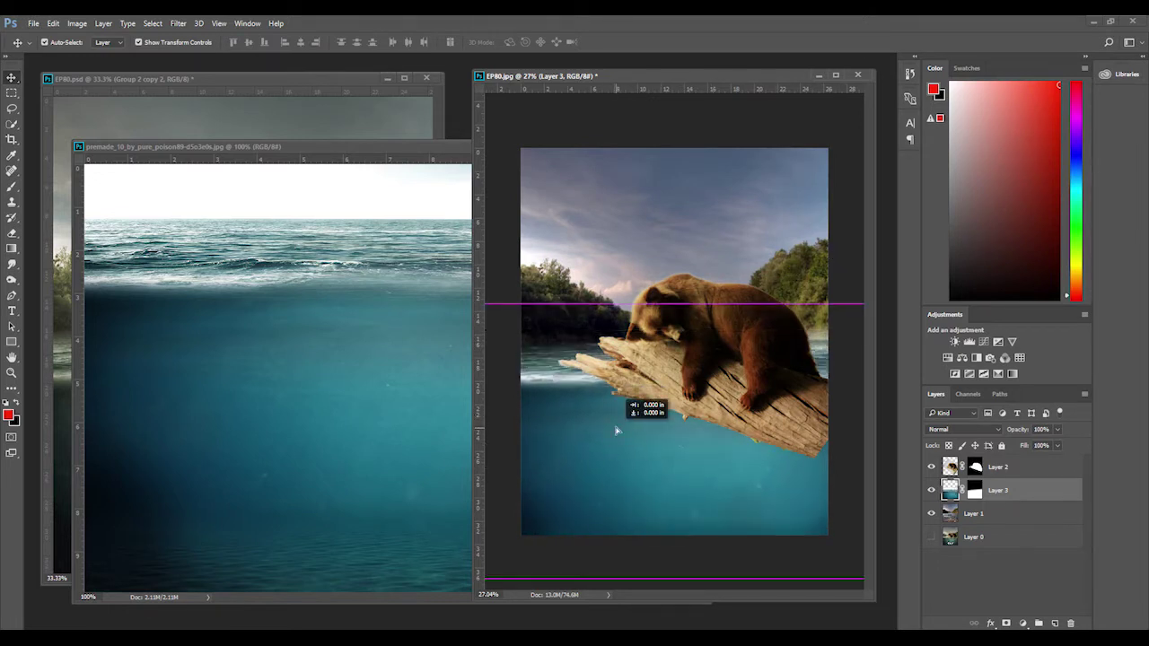
left_click(742, 318, "shift")
left_click(753, 339)
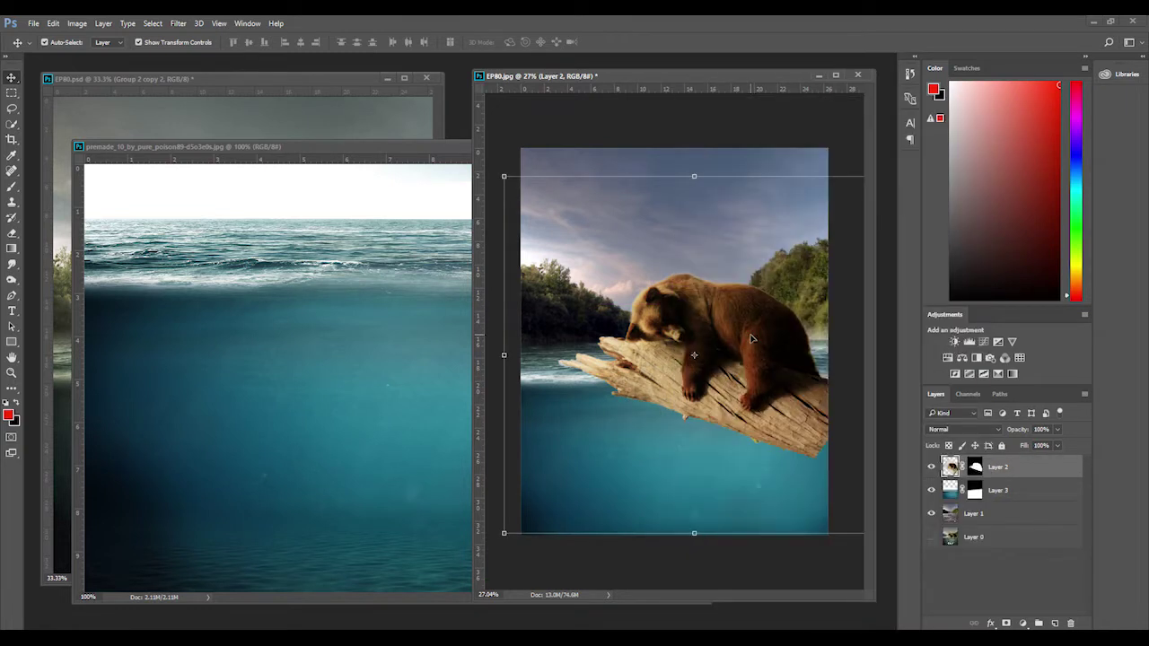
- Rasterize the bear-on-log Layer 2 from its layer context menu
right_click(992, 469)
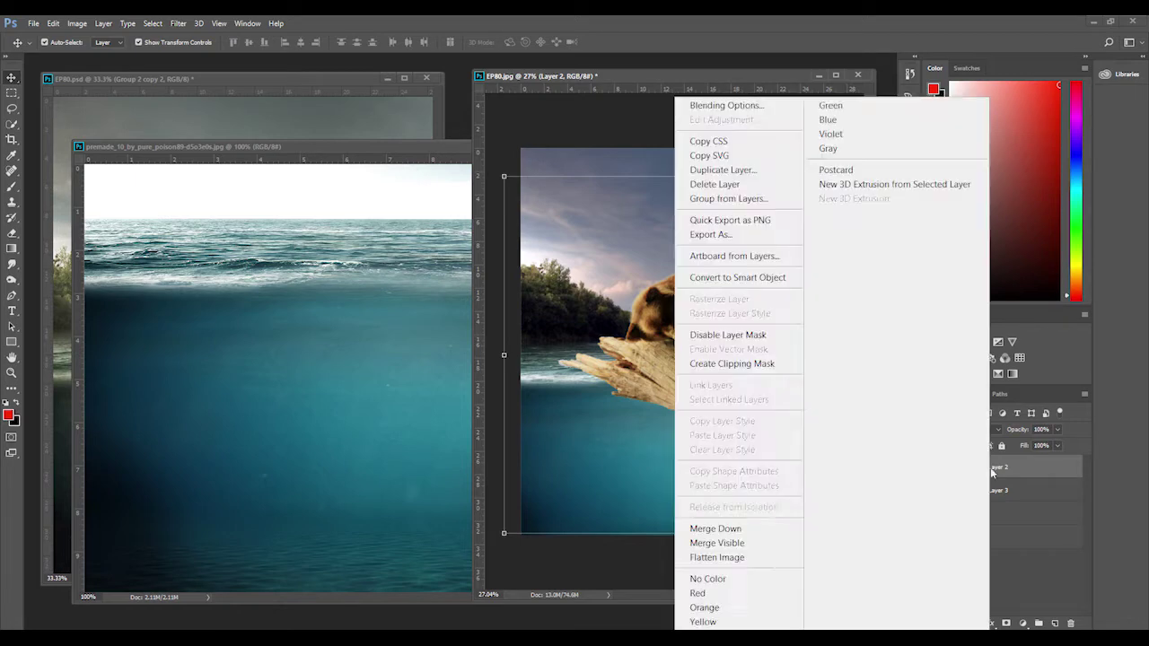
key("Escape")
left_click_drag(988, 472, 989, 473)
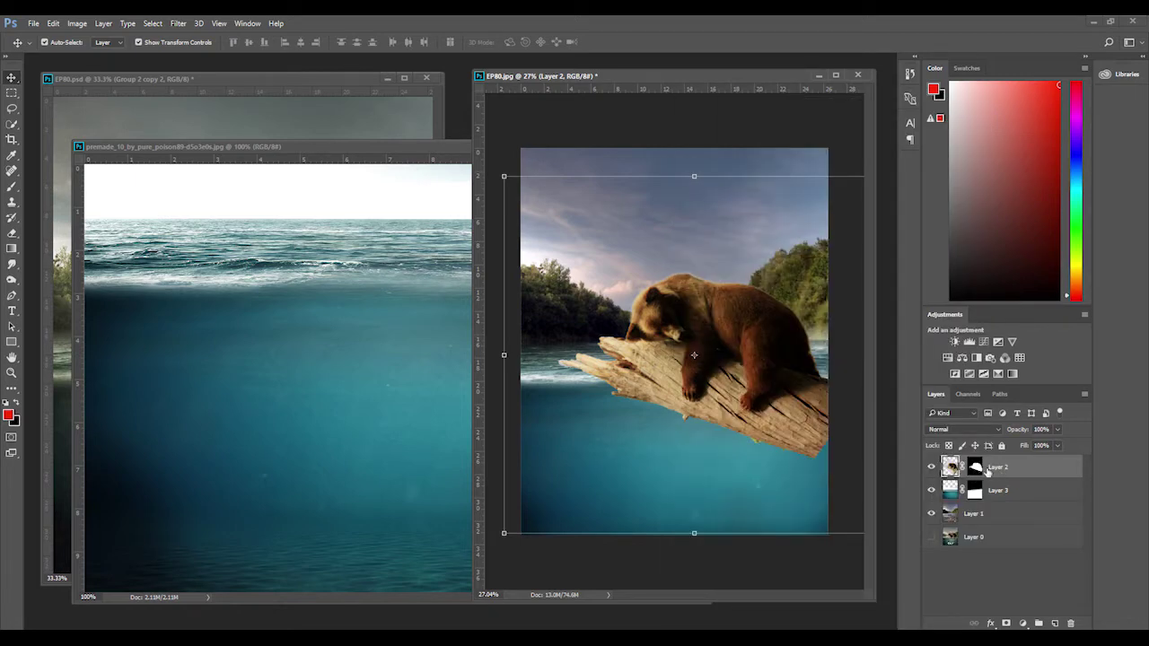
right_click(1009, 470)
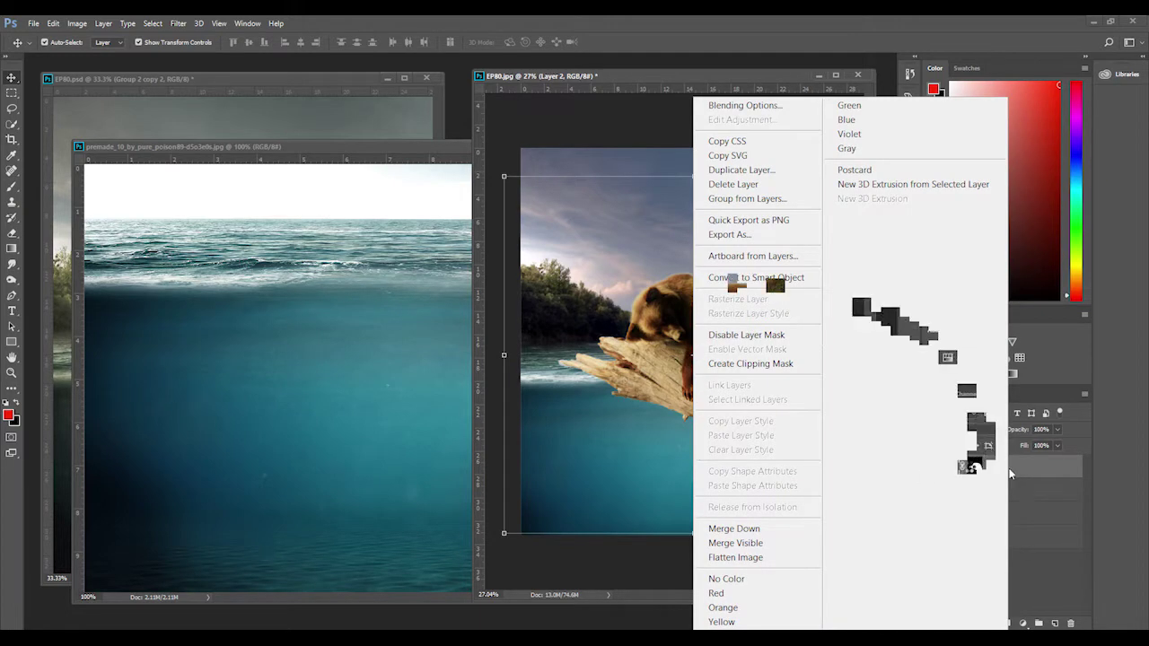
left_click(1009, 468)
right_click(1003, 474)
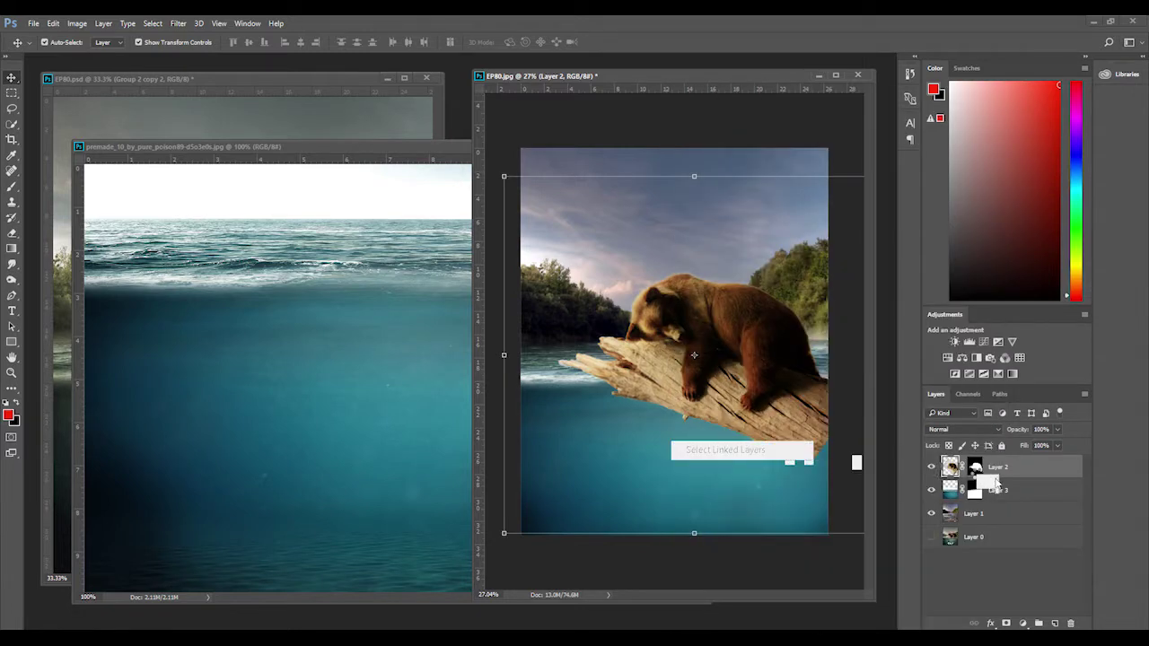
left_click(725, 413)
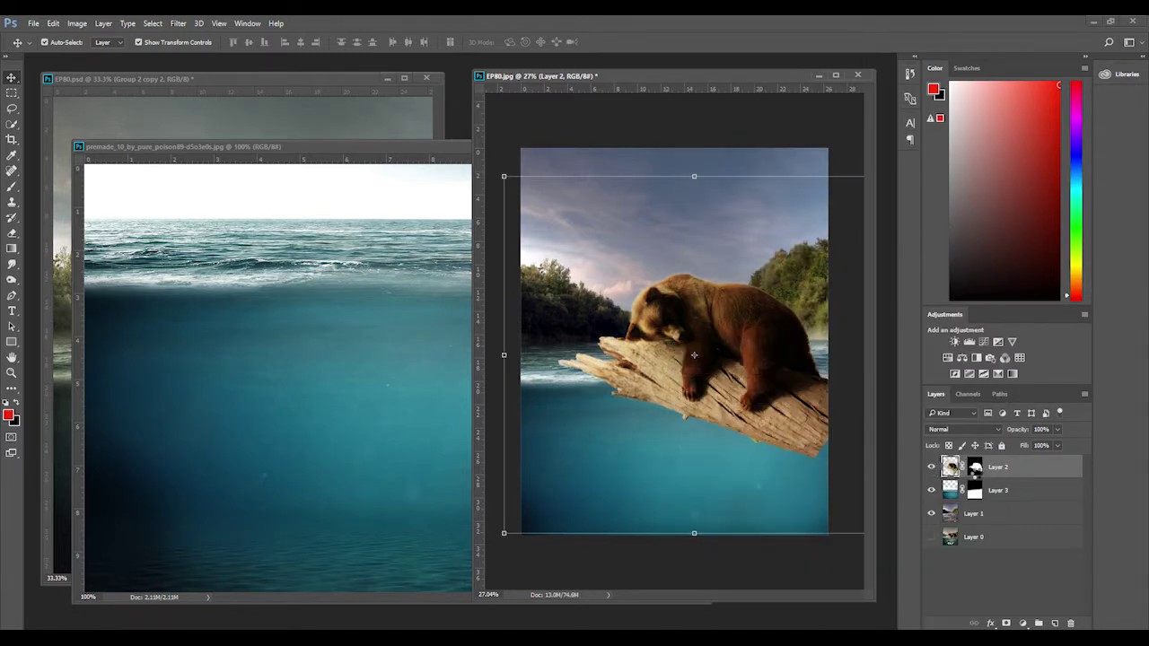
right_click(1003, 473)
left_click(727, 351)
right_click(1003, 473)
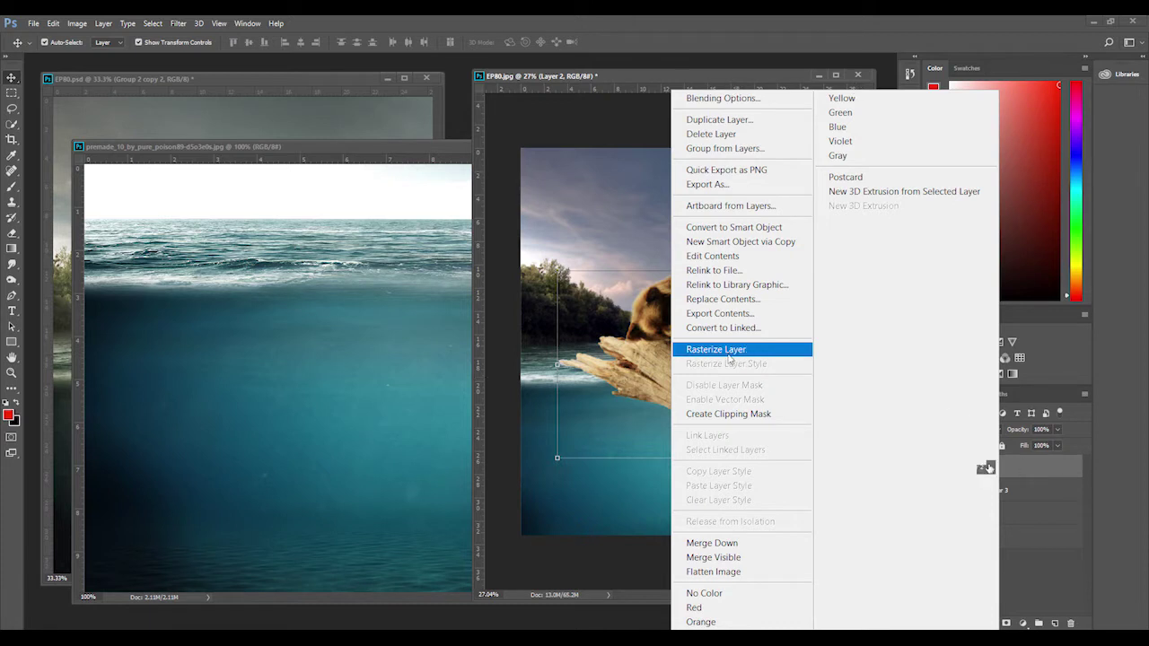
left_click(958, 482)
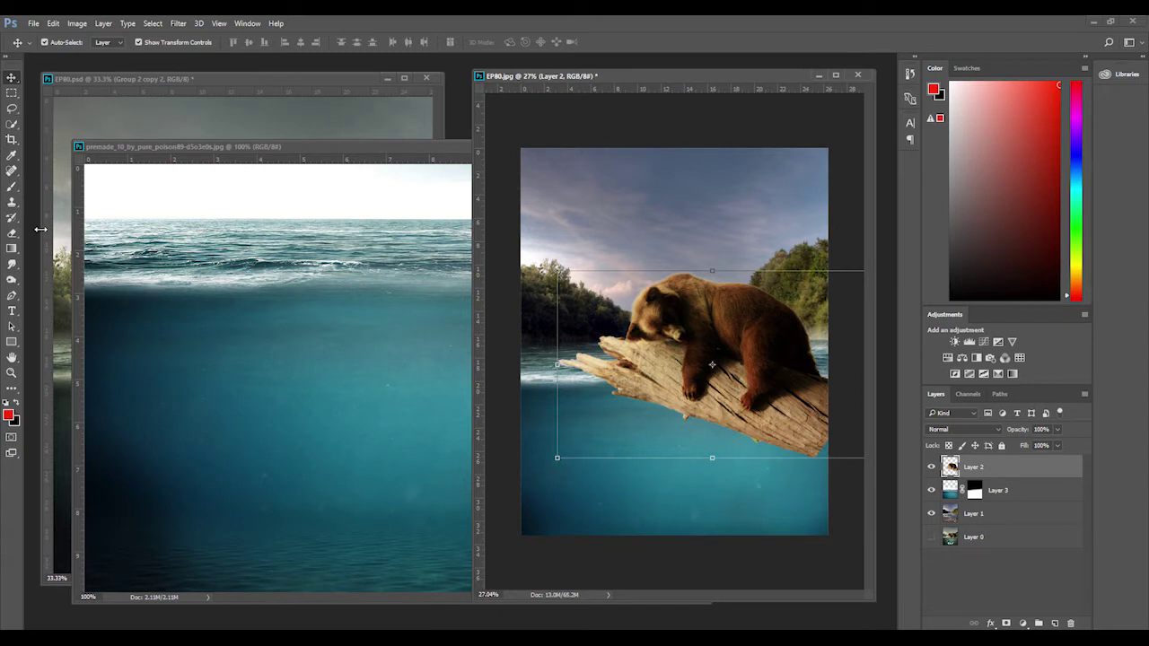
- Lasso the log's below-waterline section and copy it to a new Layer 4
key("l")
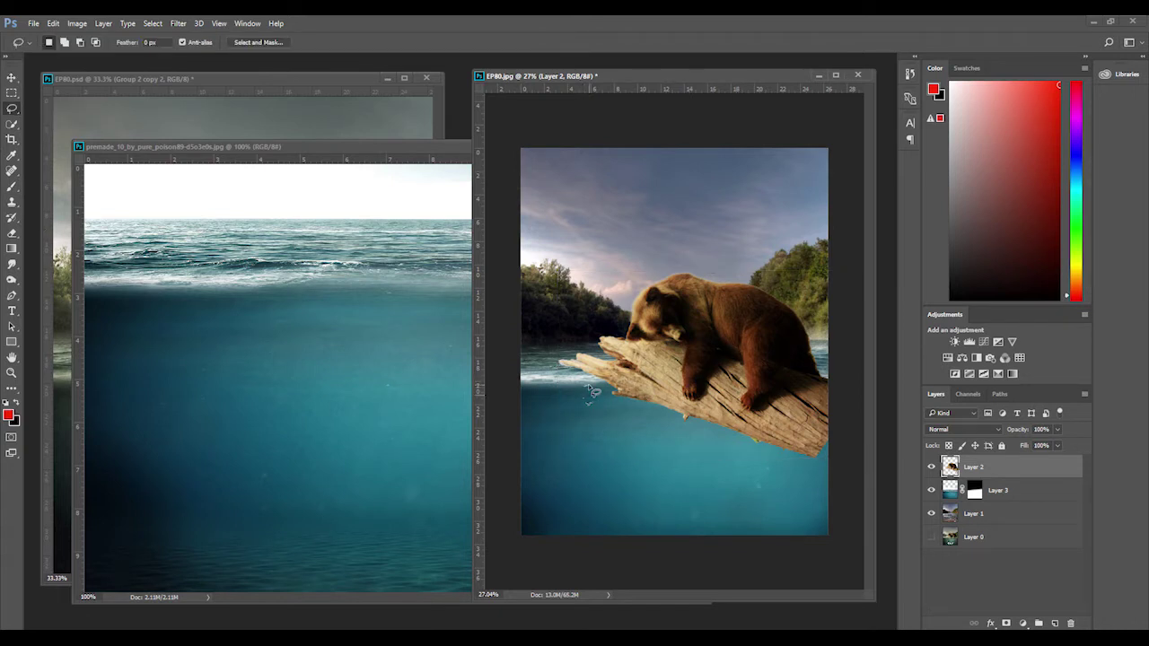
left_click(592, 392)
left_click(578, 261)
mouse_move(607, 381)
left_mouse_down()
mouse_move(564, 389)
mouse_move(519, 443)
left_mouse_up()
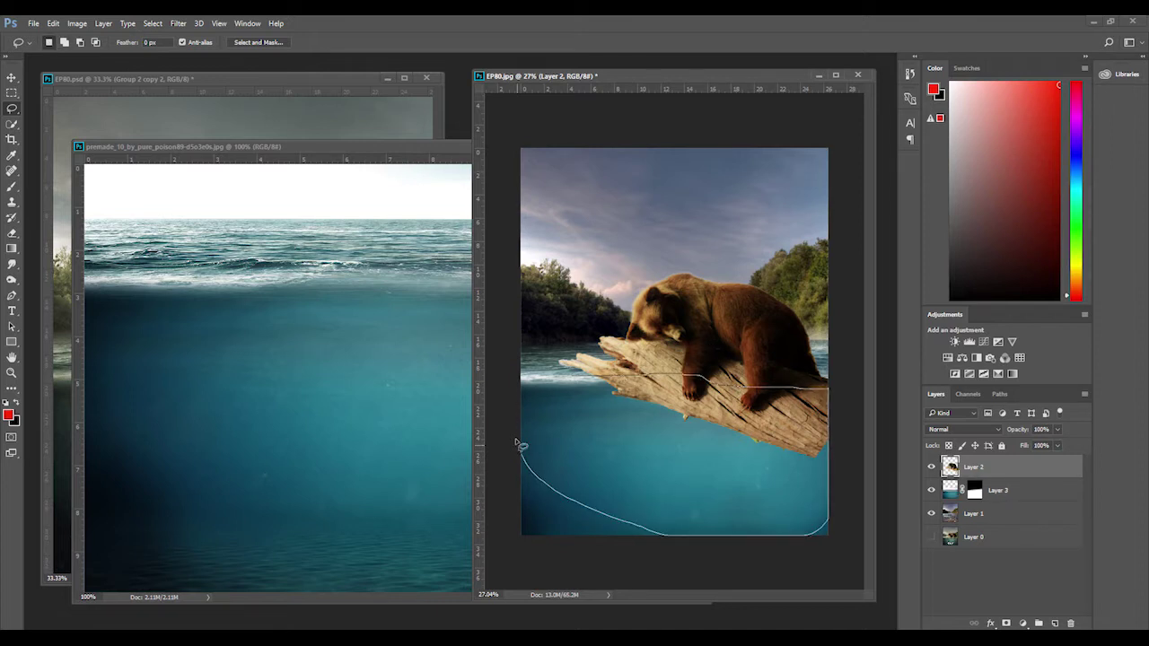
key("ctrl+j")
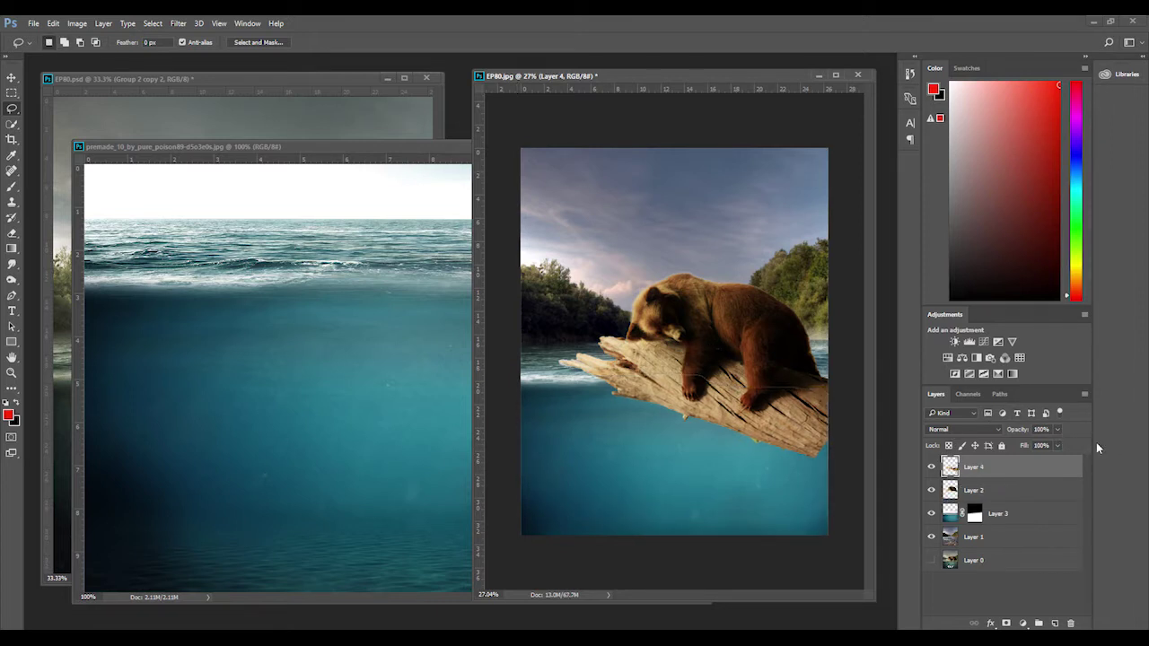
- Try blend modes on the submerged log copy, including Luminosity
left_click(957, 431)
left_click(957, 452)
key("shift+alt+y")
scroll(948, 435, "down", 4)
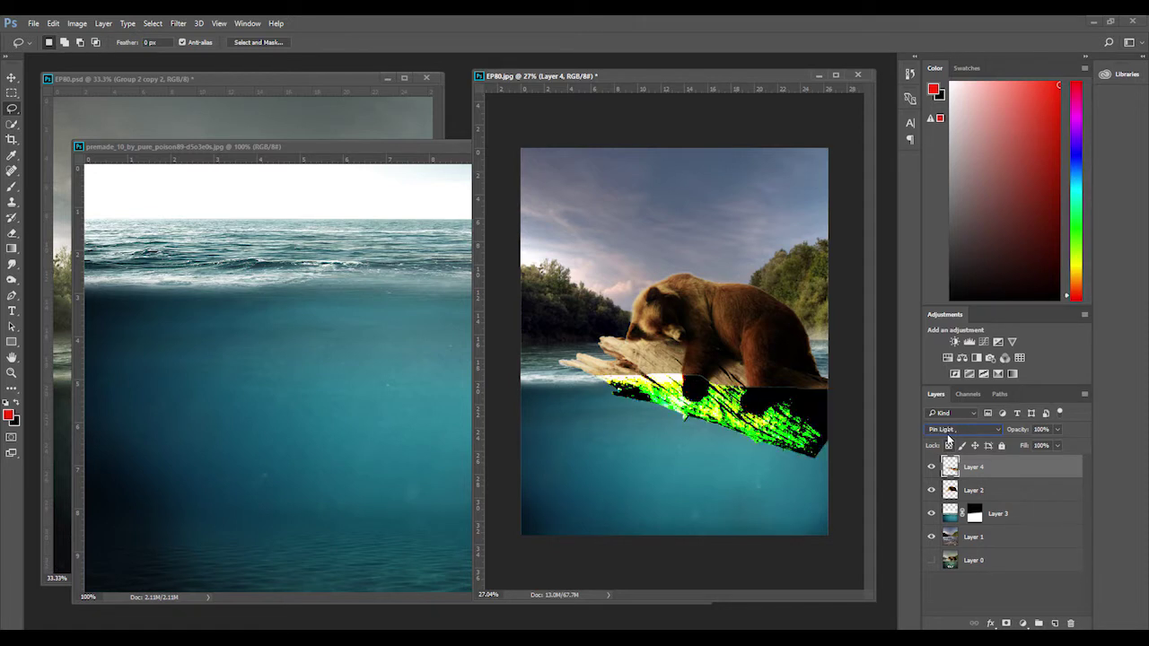
scroll(948, 434, "down", 4)
scroll(948, 434, "up", 6)
scroll(948, 433, "up", 6)
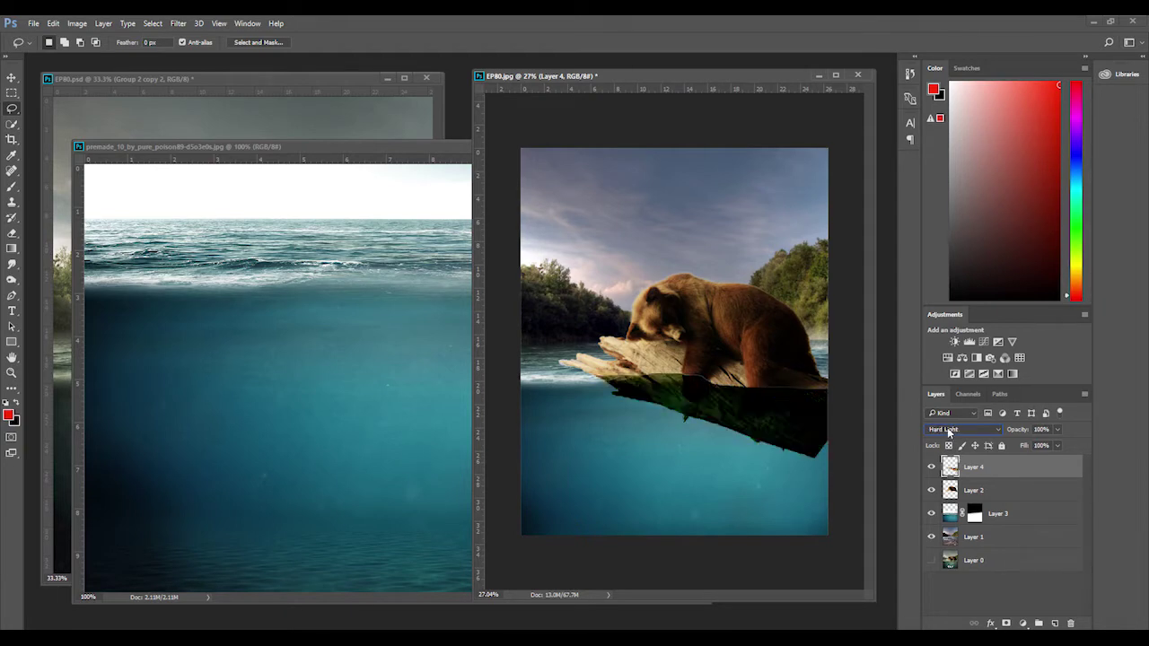
scroll(949, 433, "up", 5)
- Check Layer 4 in the EP80 reference composite, then set the log copy to Darken
left_click(320, 130)
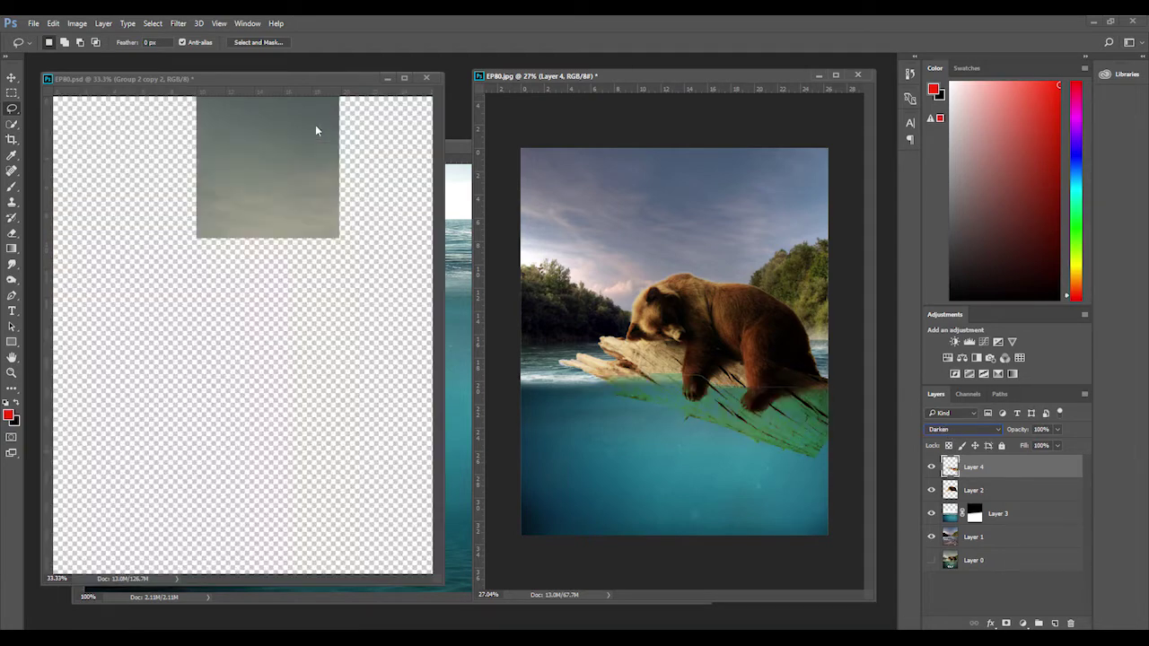
left_click(11, 78)
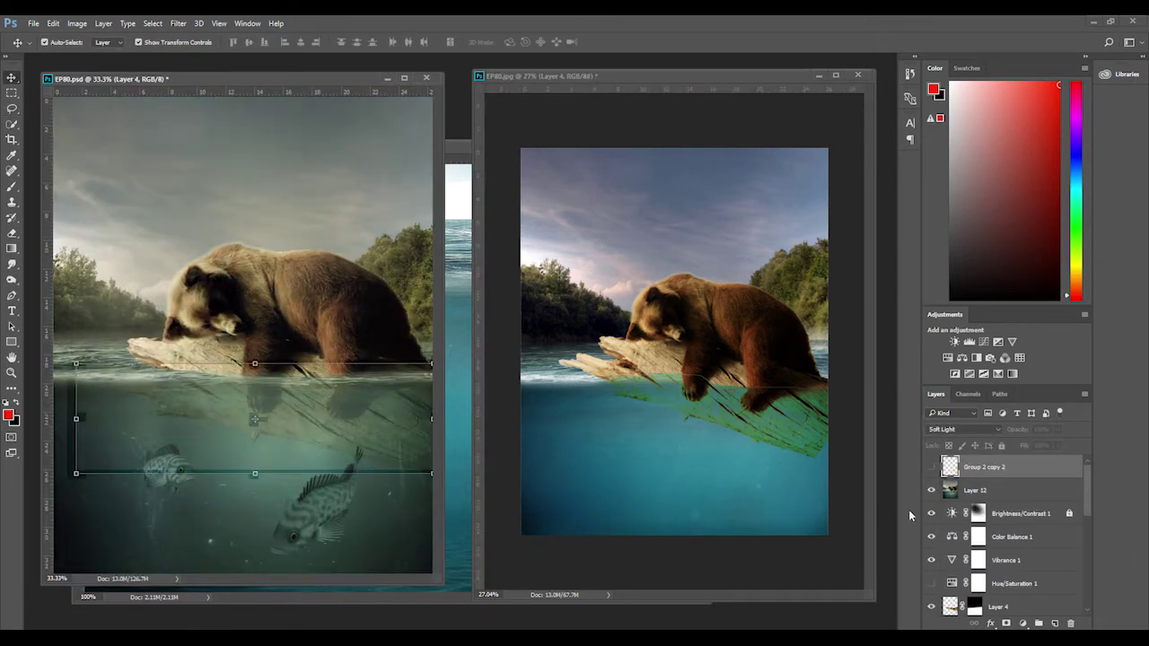
left_click(953, 606)
left_click(931, 490)
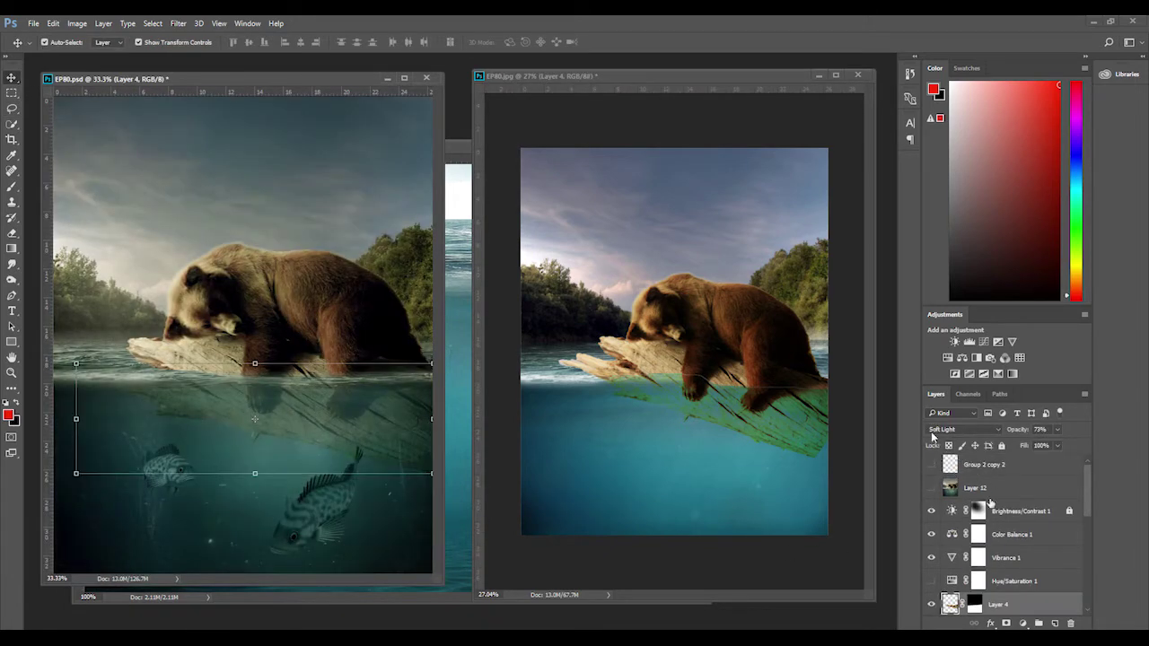
left_click(983, 429)
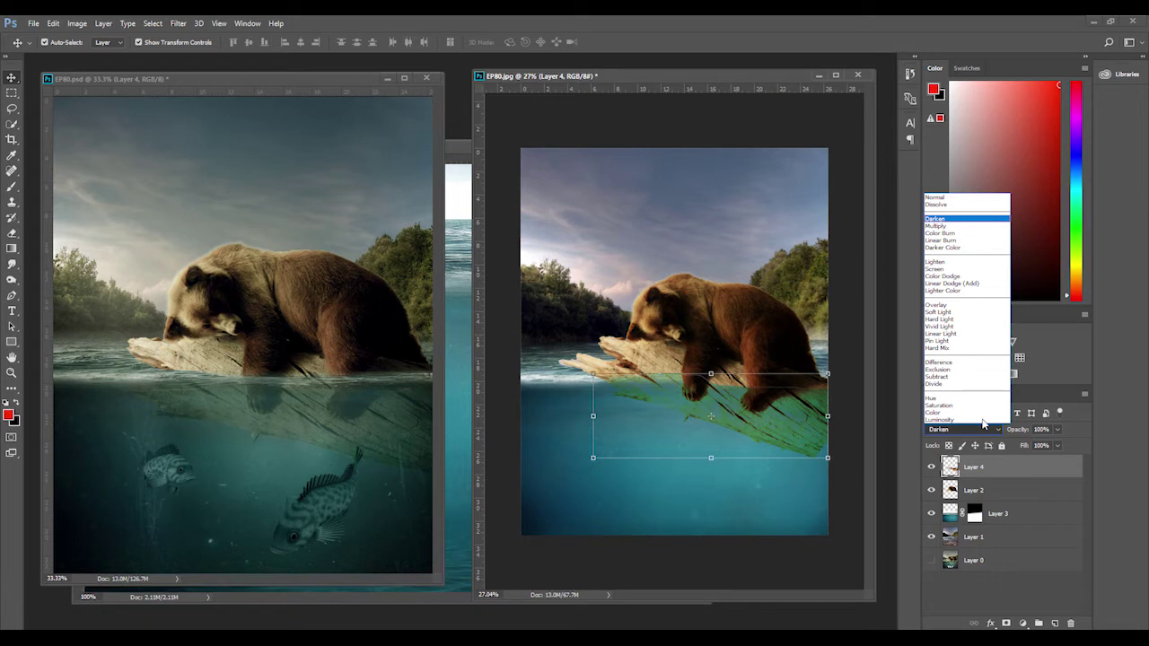
left_click(855, 506)
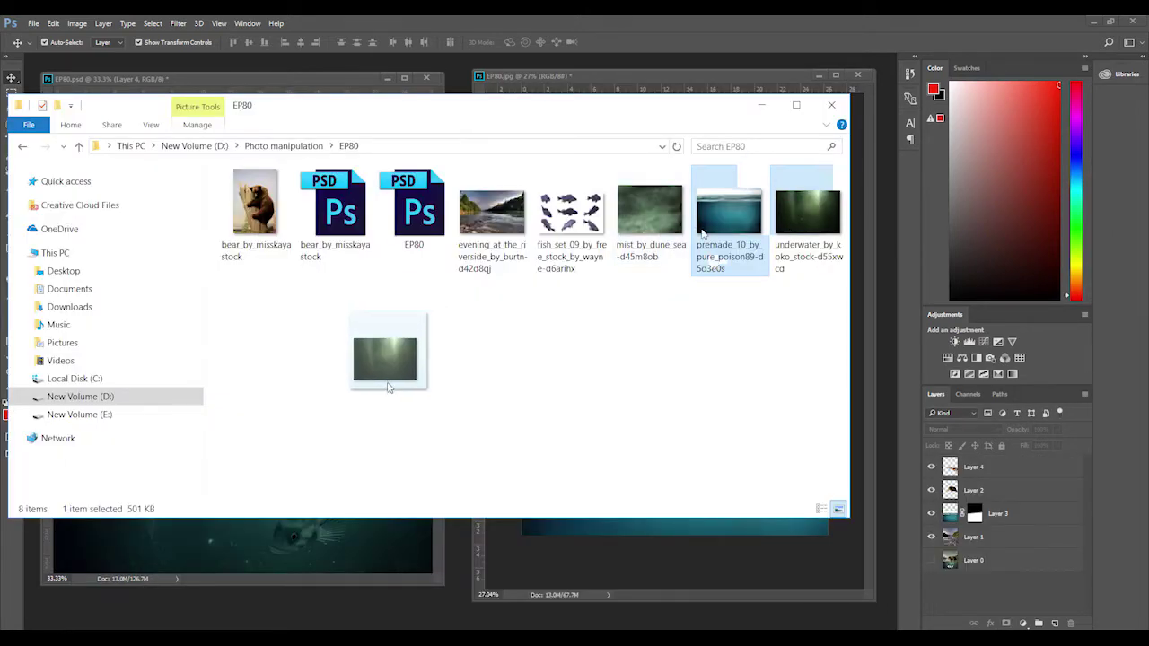
- Drop underwater_by_koko_stock from the EP80 folder onto EP80.jpg as Layer 5
left_click_drag(808, 216, 364, 595)
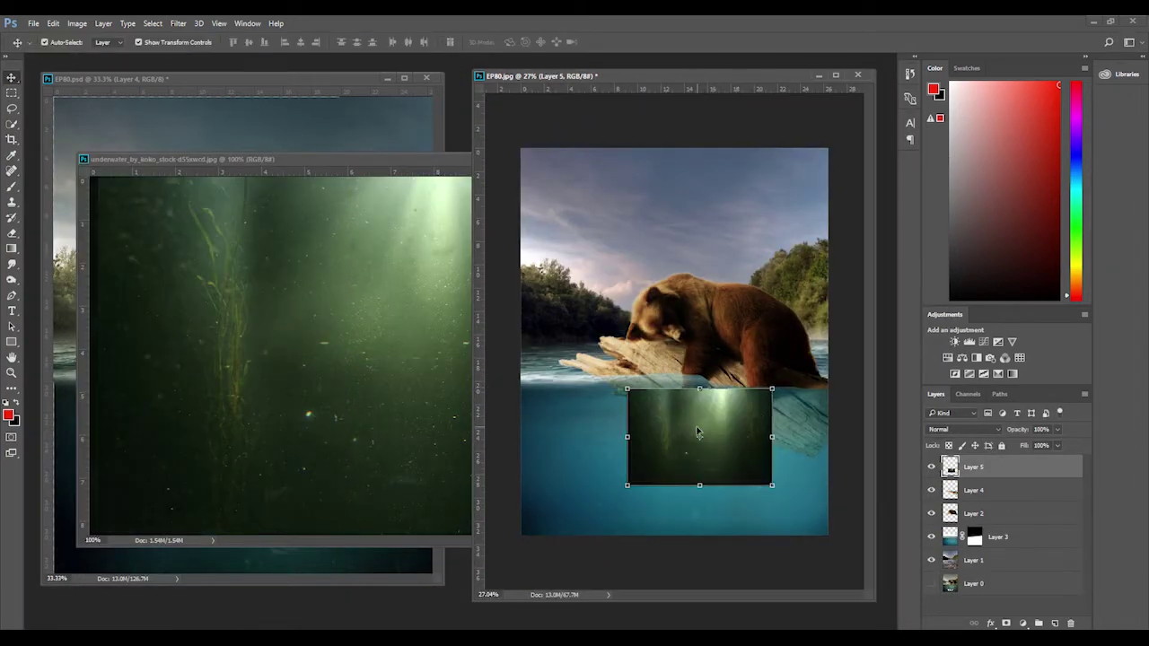
- Enlarge Layer 5's underwater photo and position it below the waterline, then commit the transform
left_click_drag(772, 389, 859, 328)
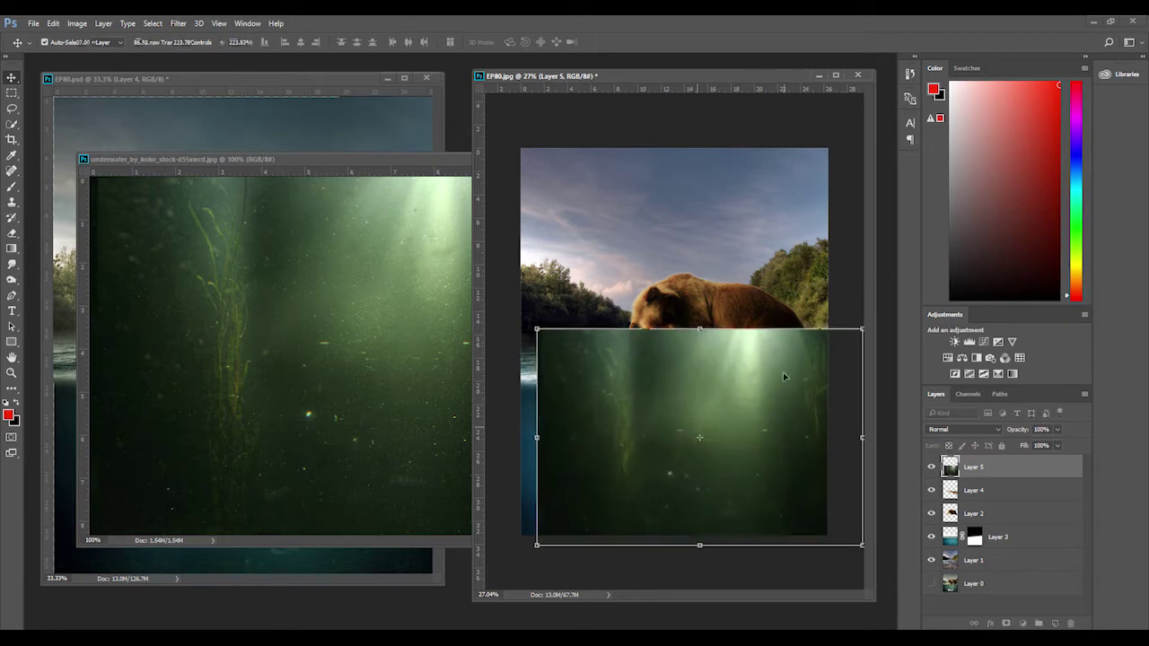
left_click_drag(781, 378, 746, 405)
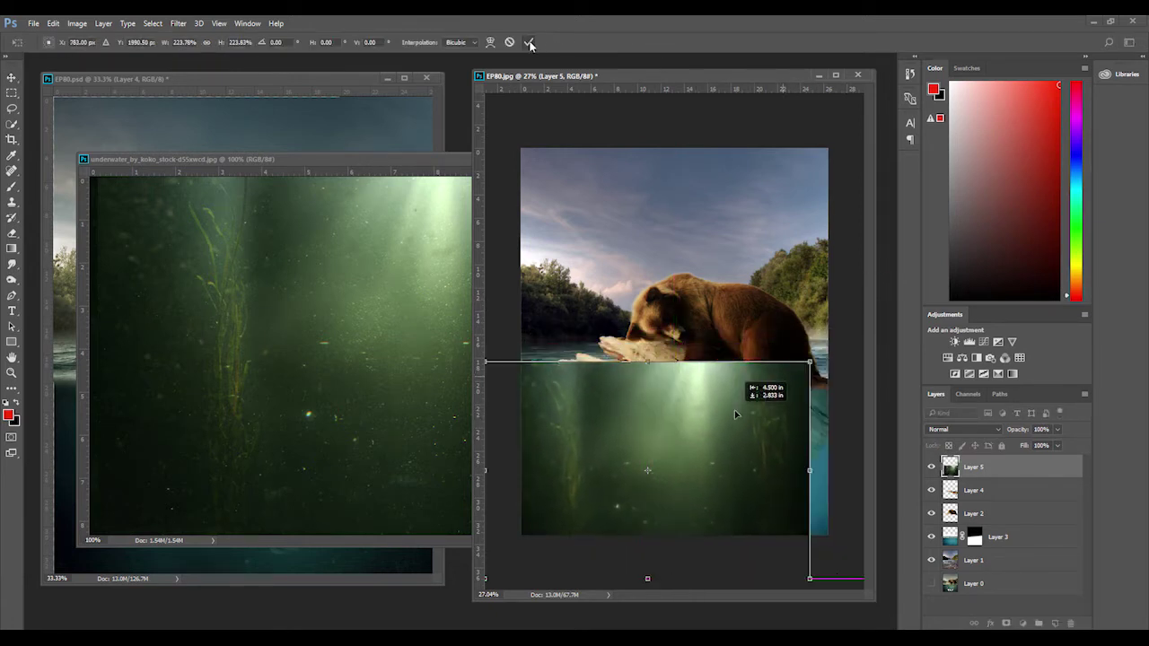
left_click(529, 41)
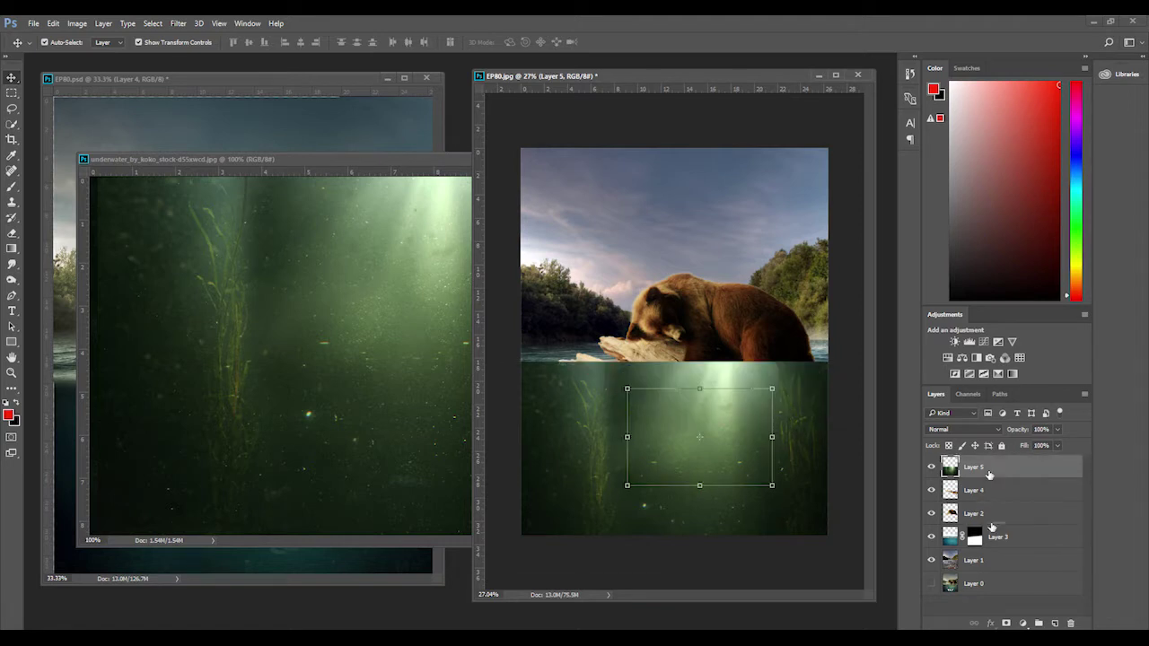
- Blend Layer 5 in Luminosity mode at about 71% opacity and preview the teal water
left_click(995, 433)
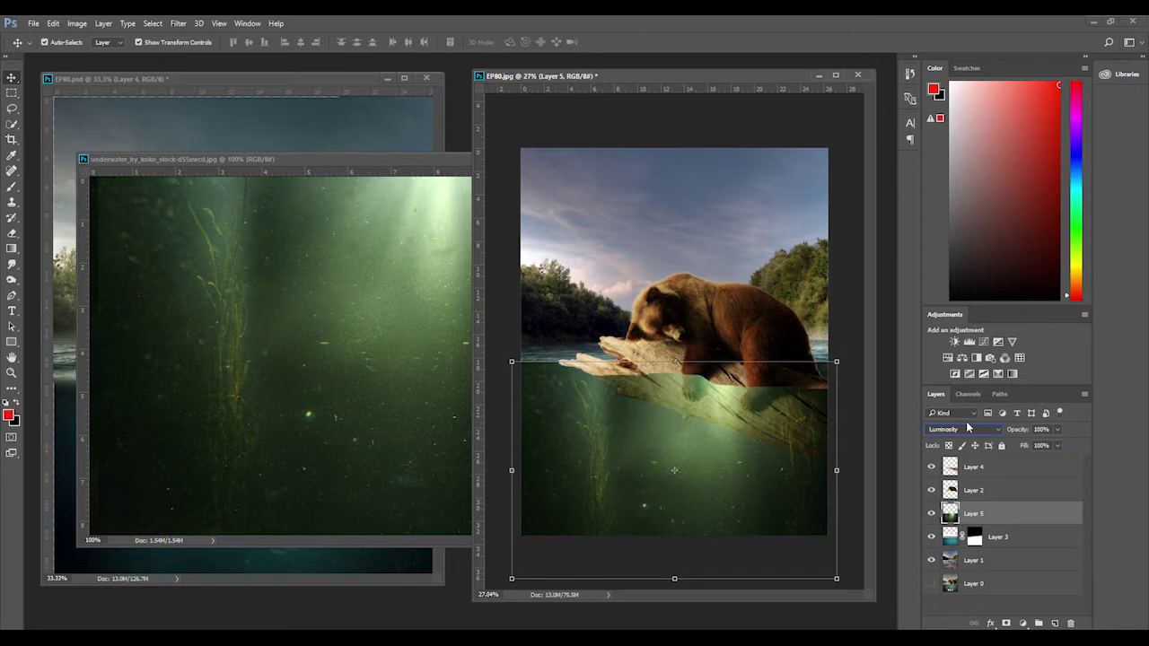
left_click(1057, 429)
left_click_drag(1053, 445, 1044, 446)
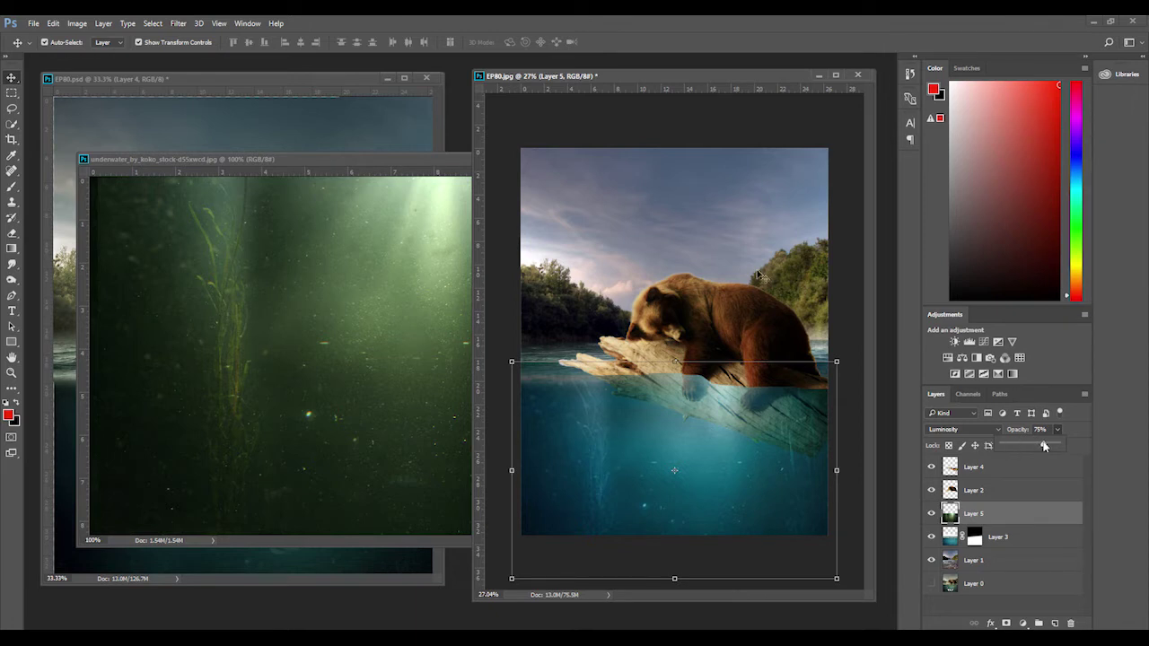
left_click(834, 224)
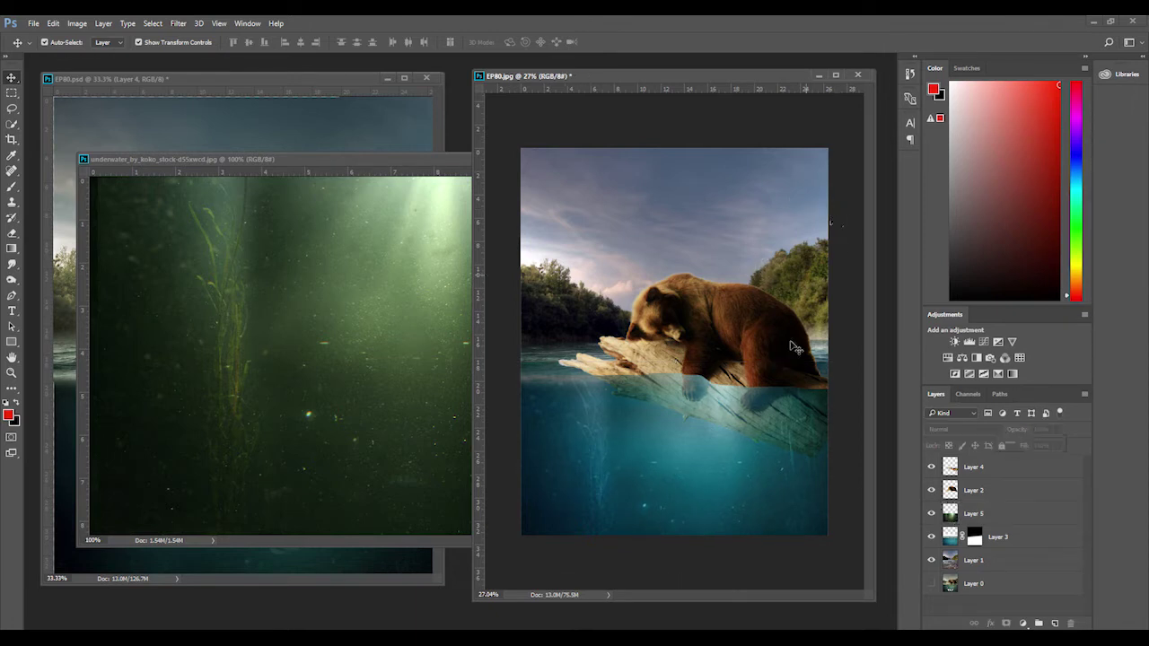
left_click(978, 514)
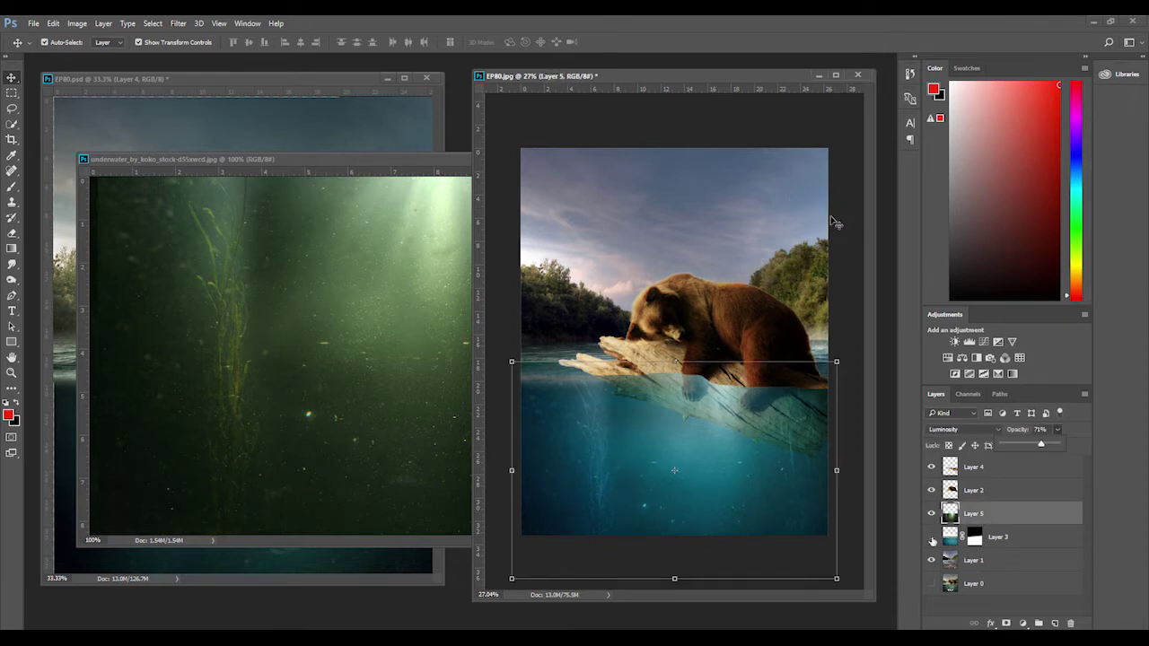
left_click(834, 223)
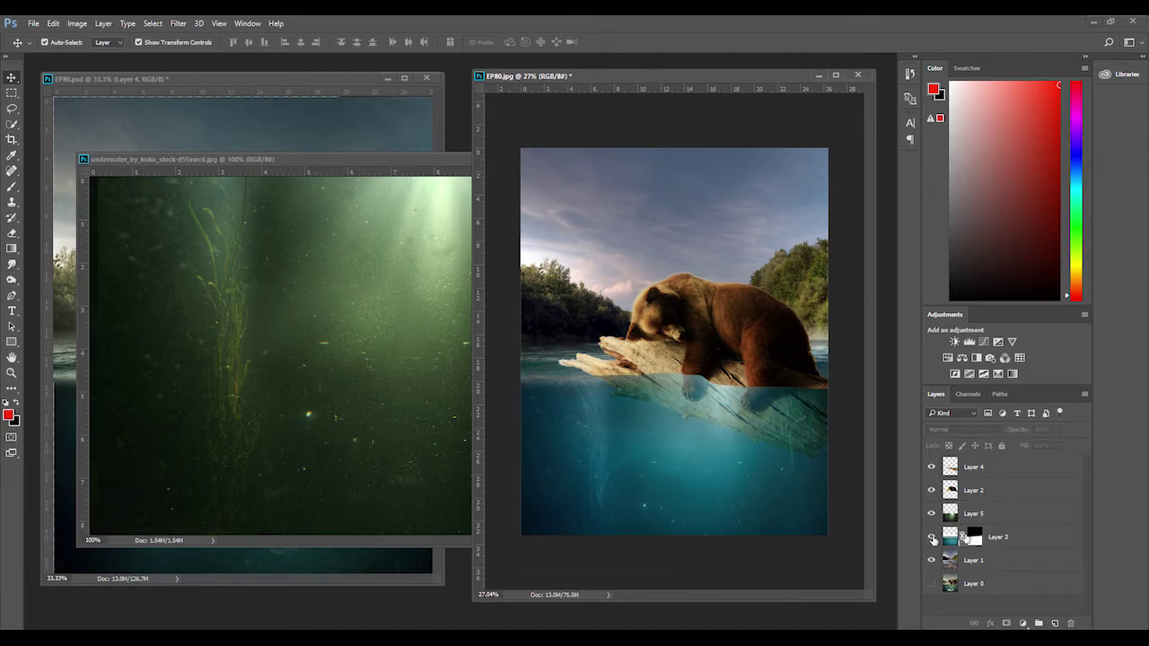
- Lasso the river surface around the log's left end and copy it to a new Layer 6
right_click(1008, 536)
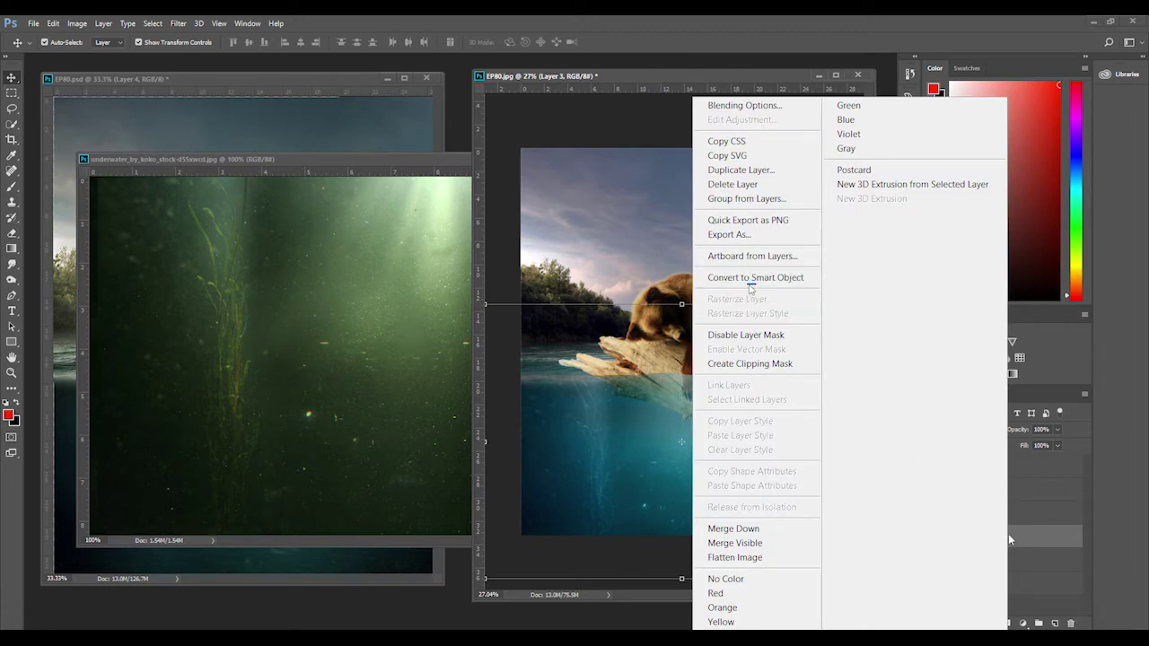
right_click(992, 534)
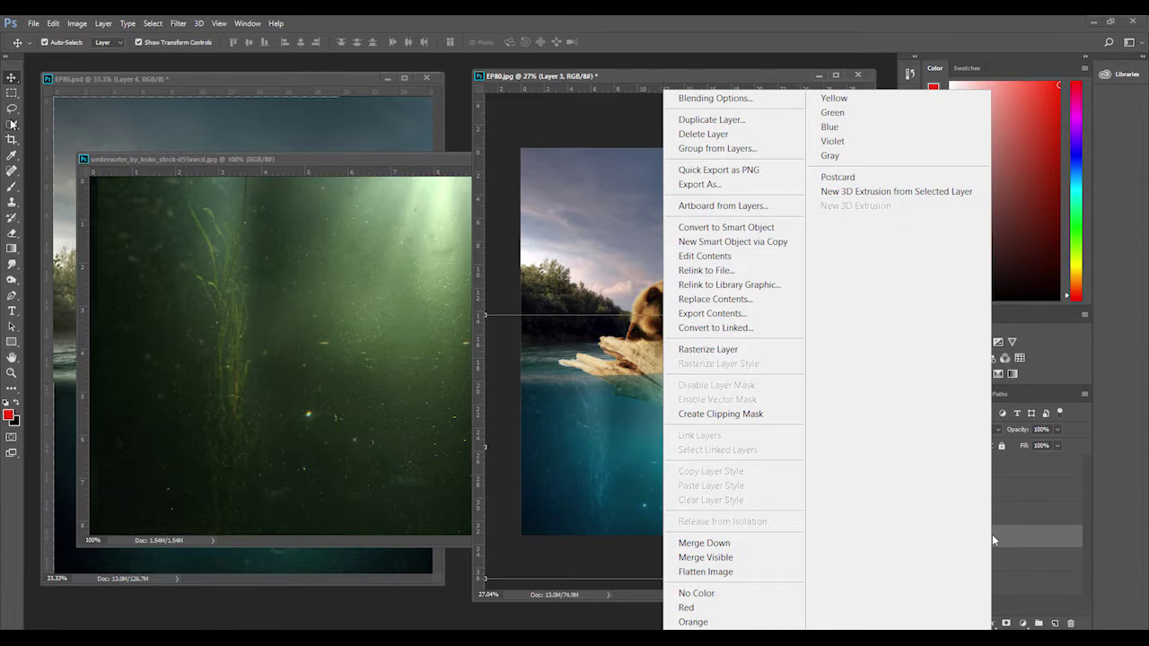
key("l")
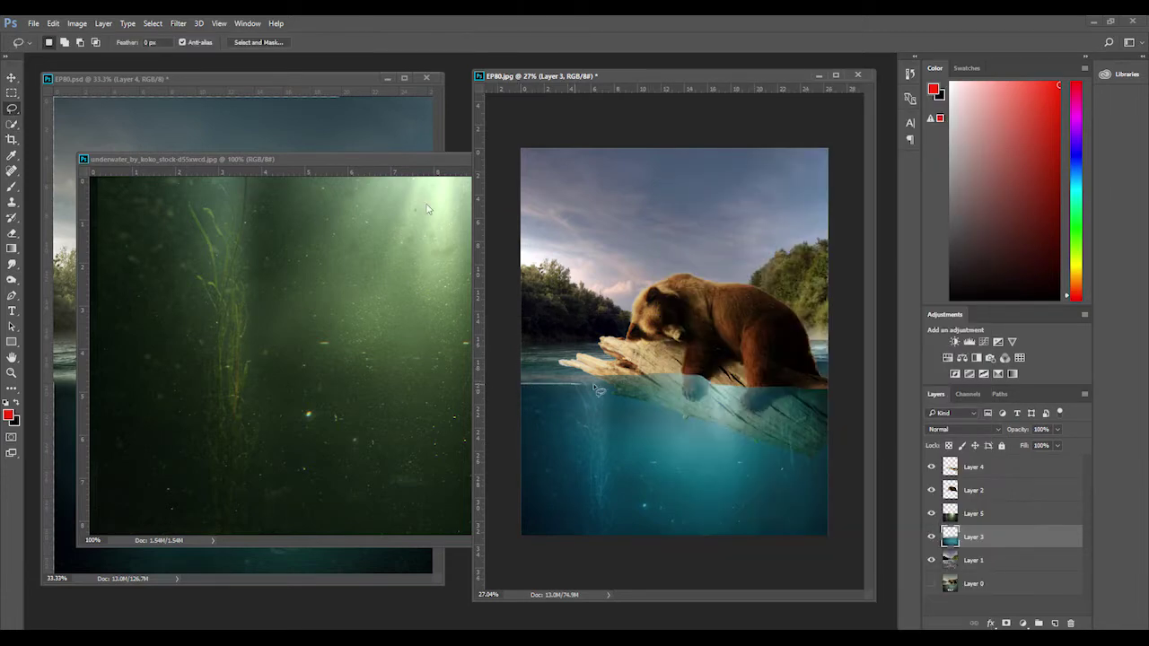
left_click_drag(595, 391, 530, 347)
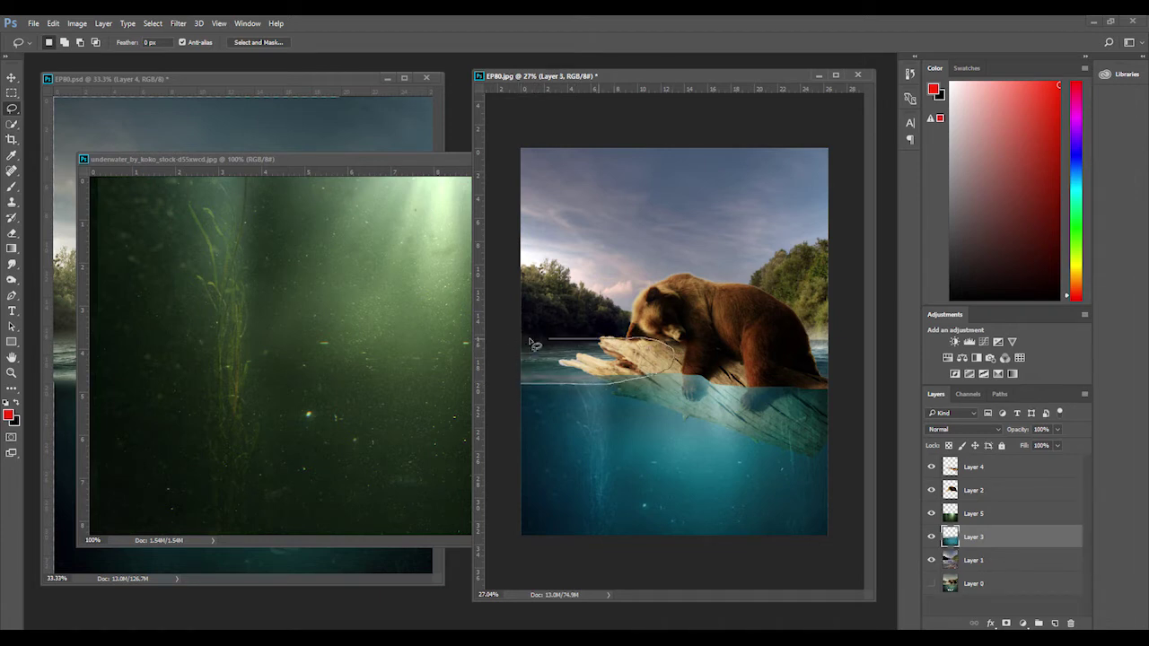
key("ctrl+j")
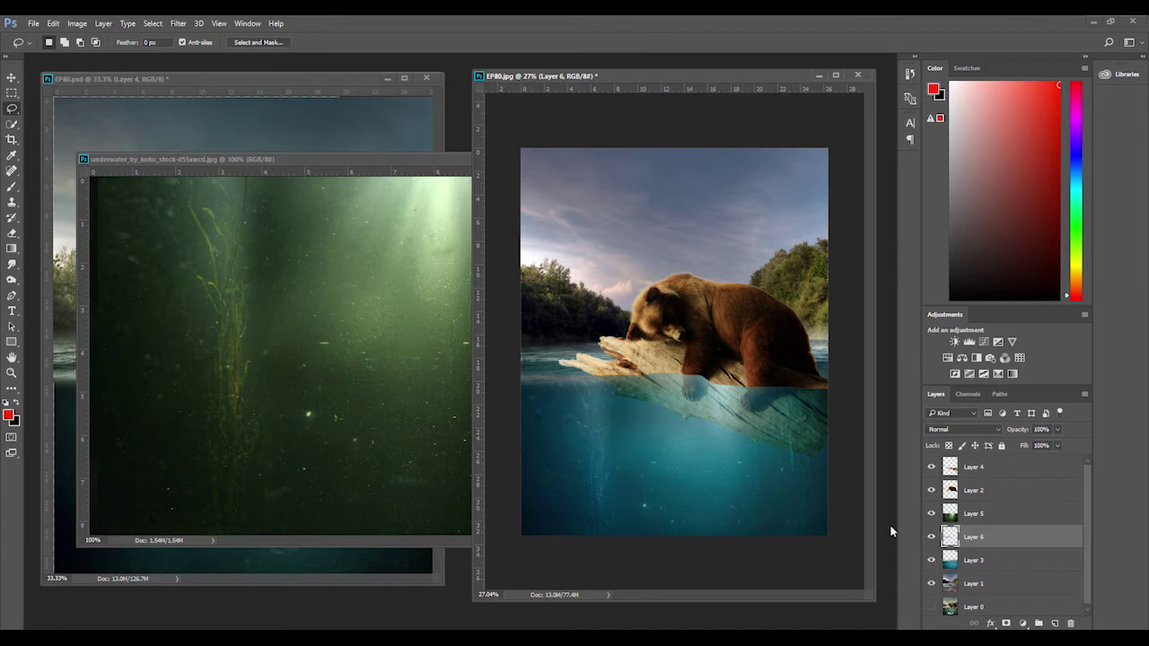
- Load the copied water patch and try rotating it along the log, then cancel the rotation
left_click(949, 538, "ctrl")
key("v")
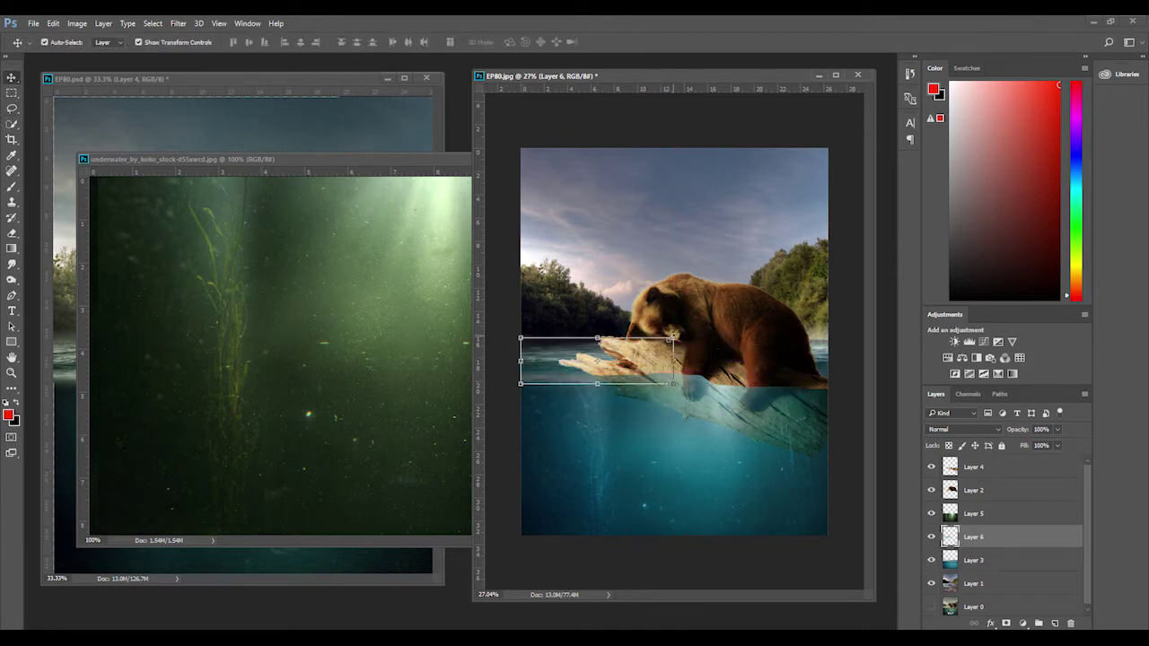
left_click_drag(790, 359, 785, 406)
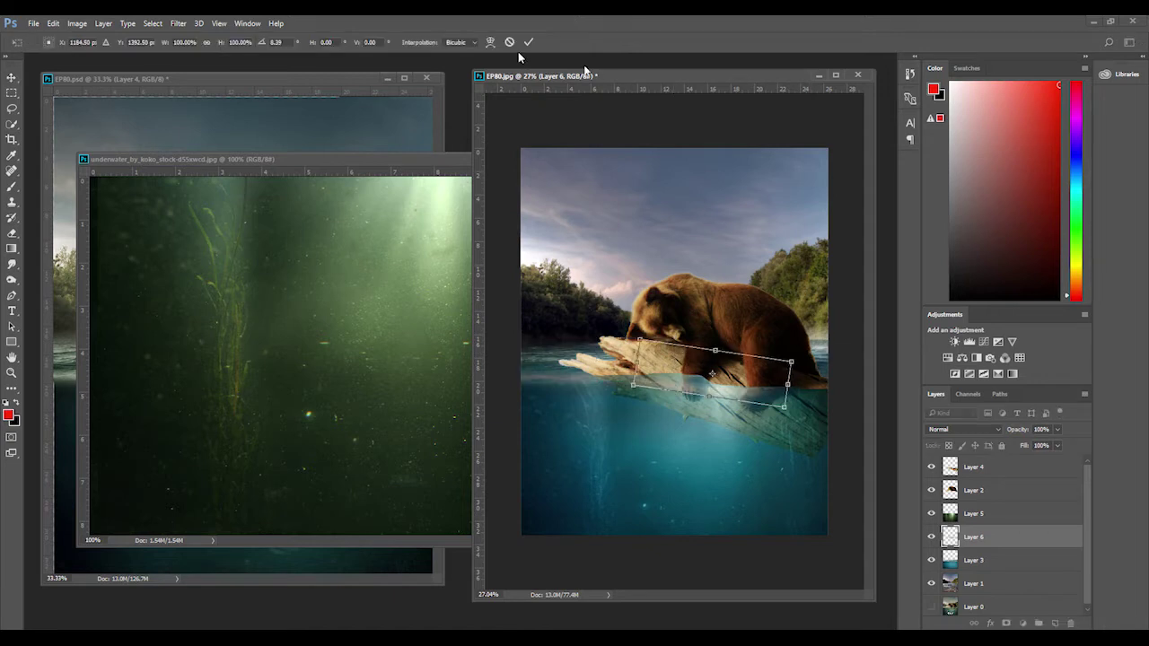
left_click(509, 42)
- Put Layer 6 above the bear layer, scaled about 119% over its legs, and add a mask
left_click_drag(972, 536, 971, 492)
left_click_drag(780, 392, 777, 401)
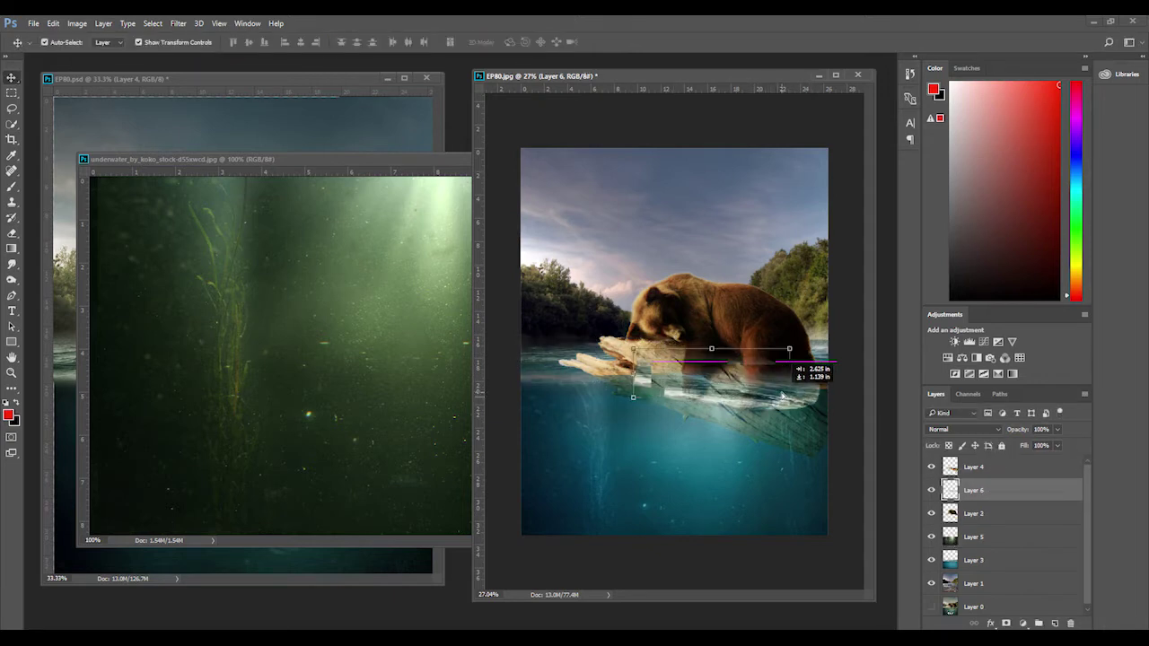
mouse_move(789, 349)
left_mouse_down()
mouse_move(822, 353)
mouse_move(822, 366)
mouse_move(836, 353)
left_mouse_up()
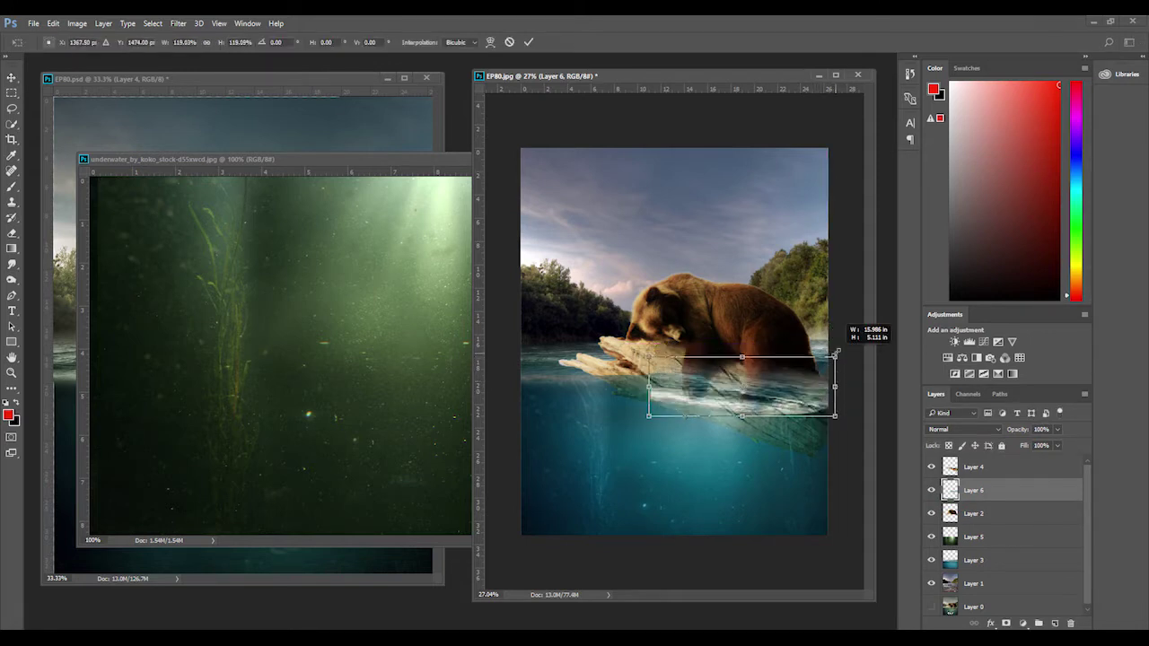
left_click(528, 42)
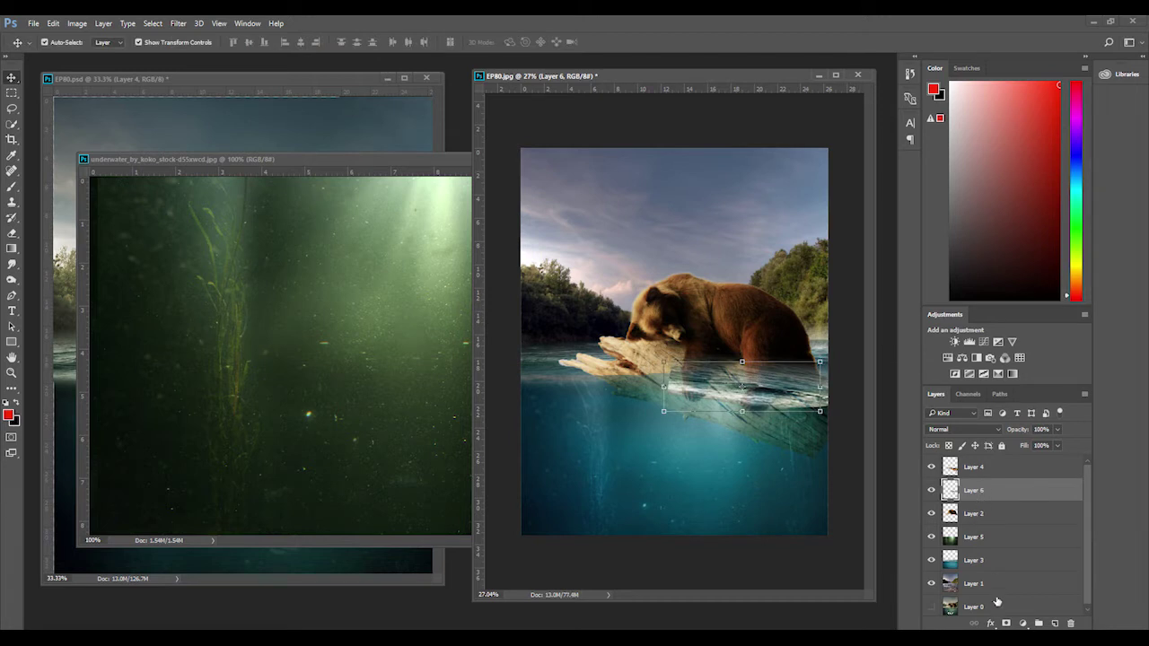
key("ctrl+t")
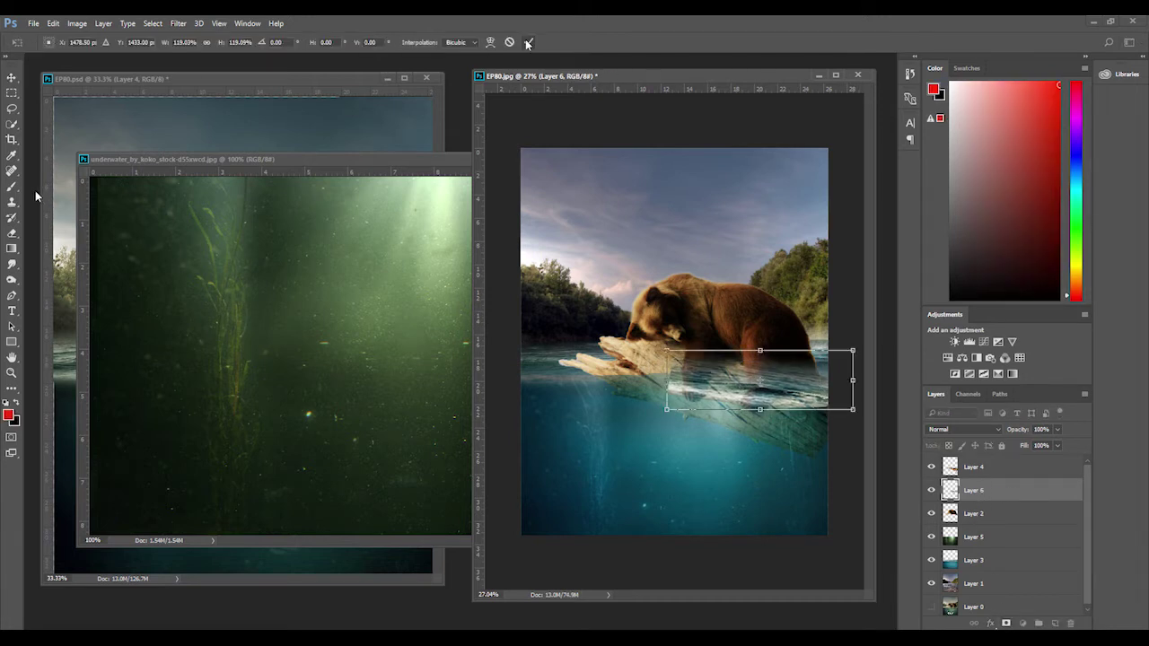
key("Return")
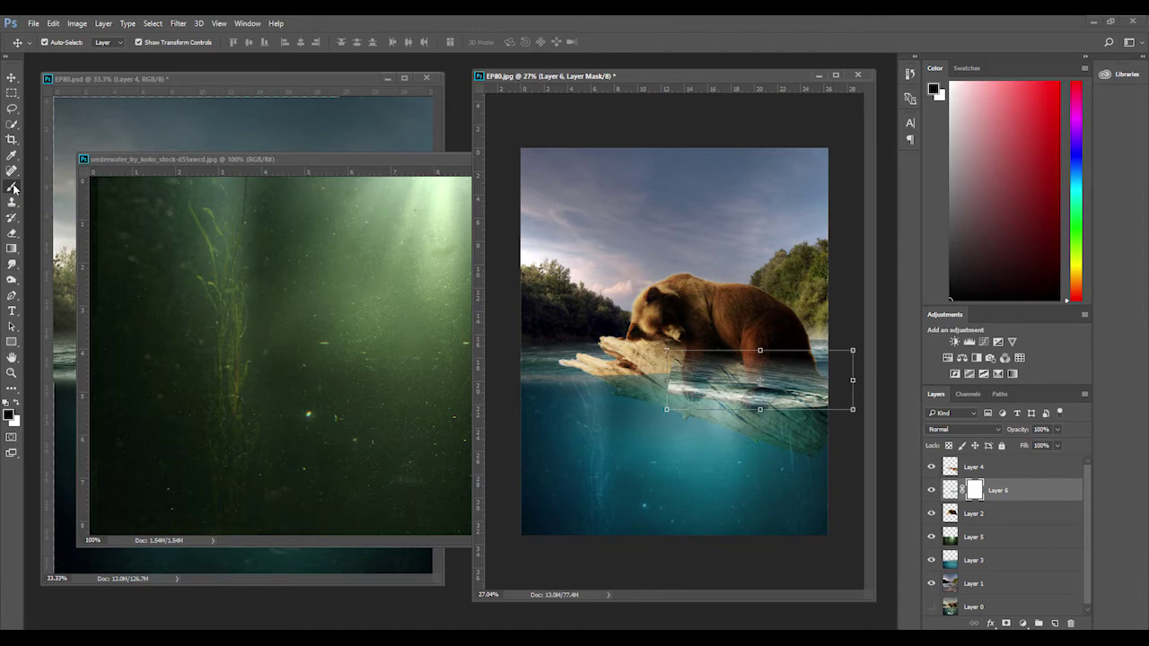
left_click(9, 414)
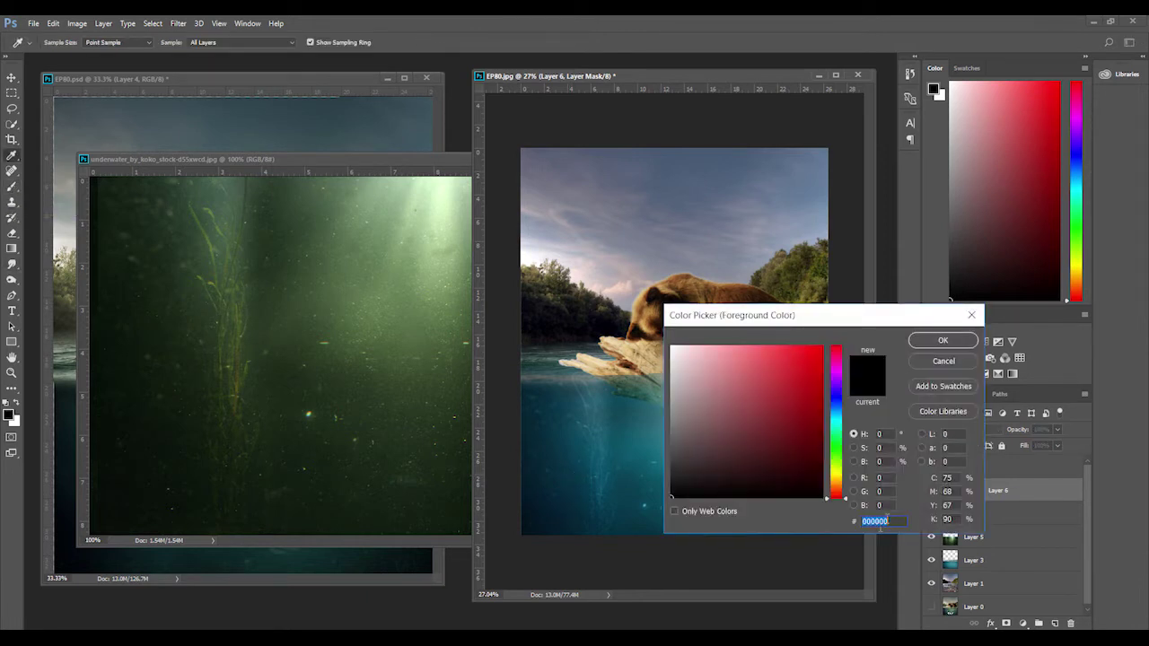
- With black and an enlarged 54% brush, paint Layer 6's mask to hide submerged wood
left_click(944, 342)
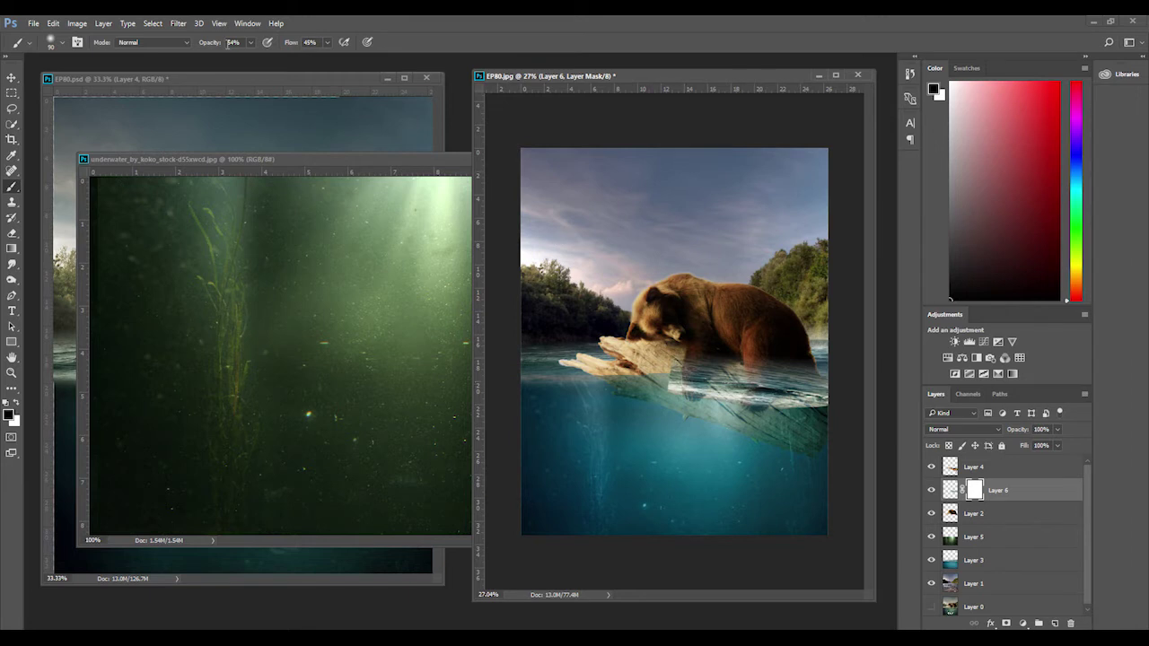
key("bracketright")
key("bracketright")
key("bracketright")
left_click_drag(667, 345, 694, 391)
key("bracketright")
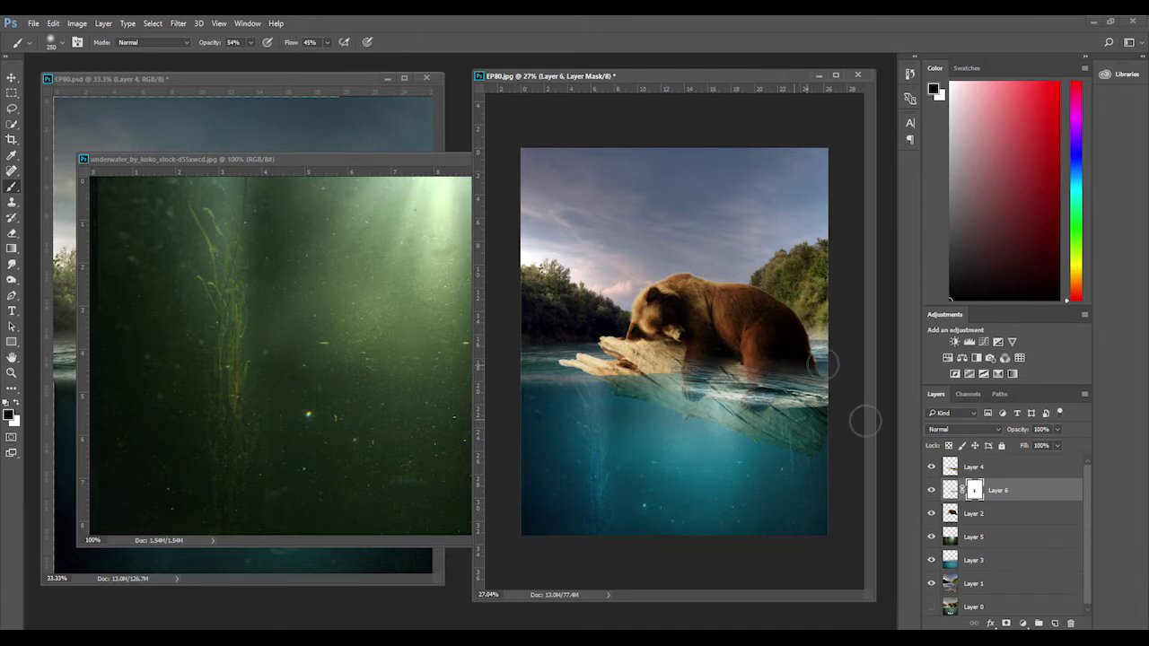
- Shift the soft-light water texture layer right and down, then lock it
key("v")
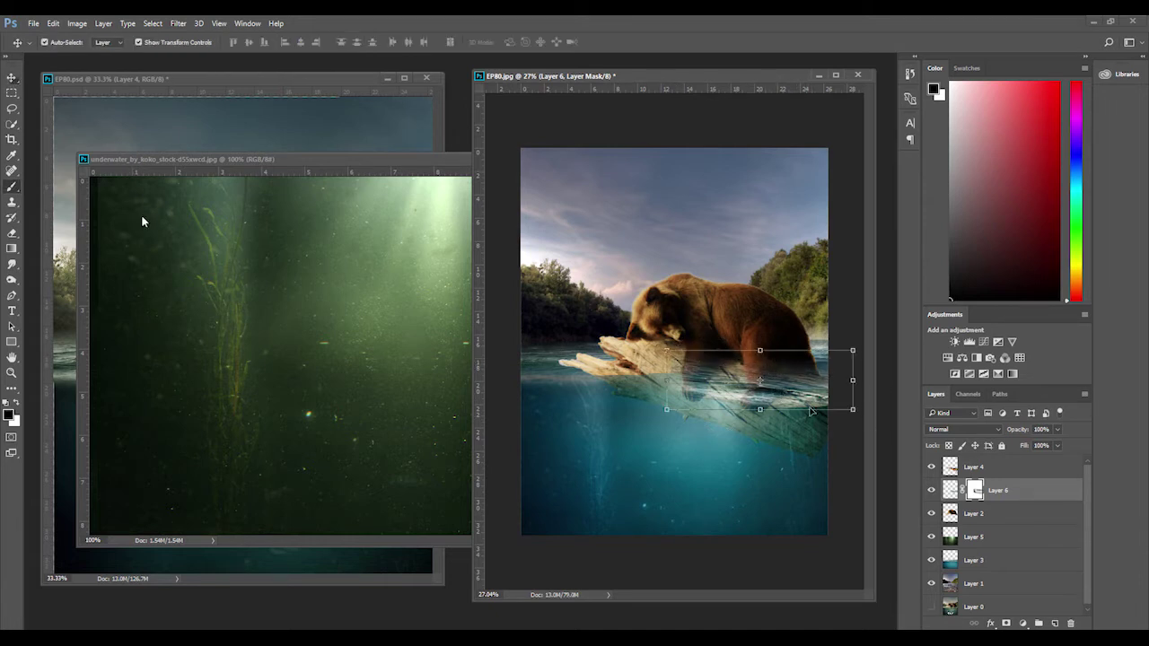
key("alt+bracketright")
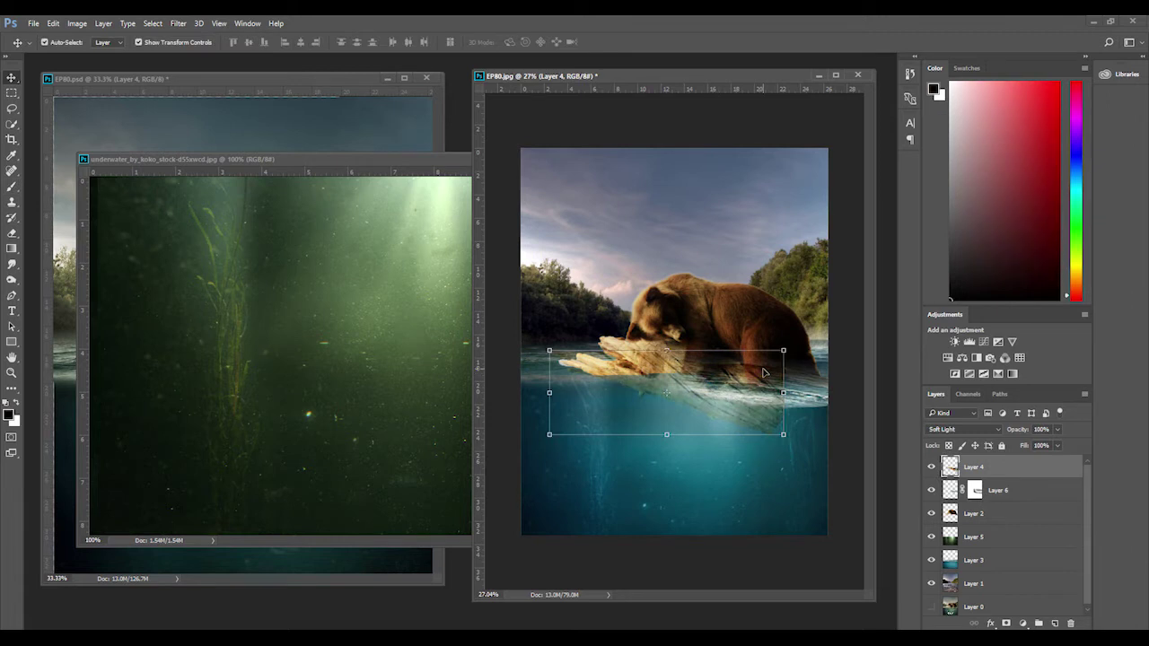
left_click_drag(764, 372, 808, 396)
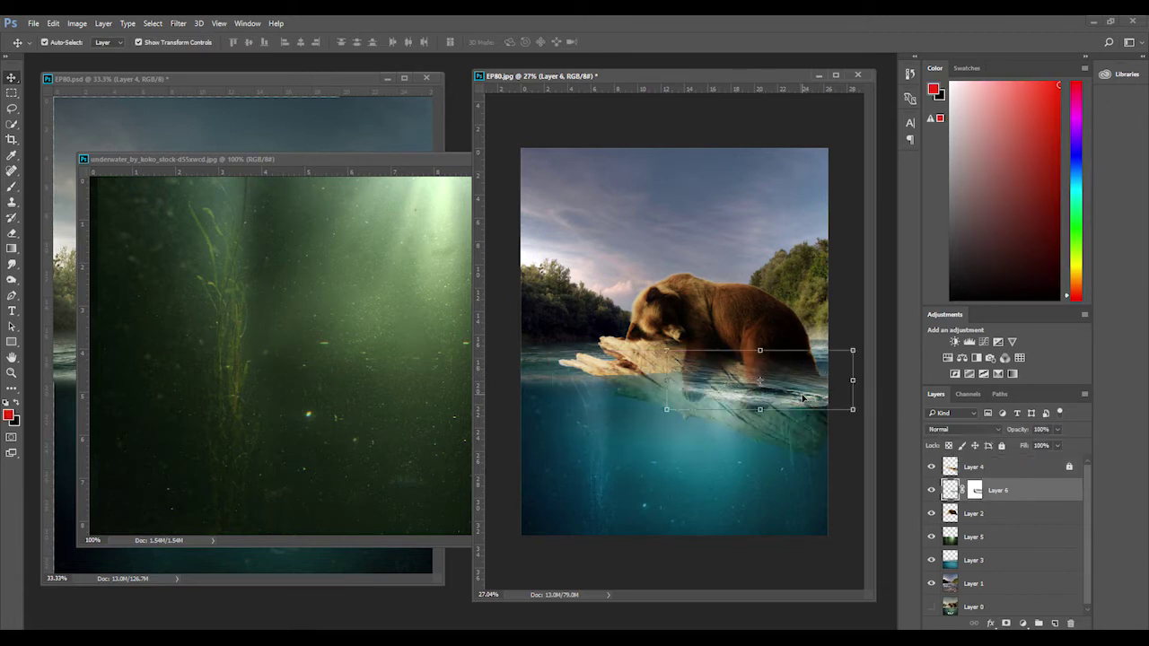
key("alt+bracketright")
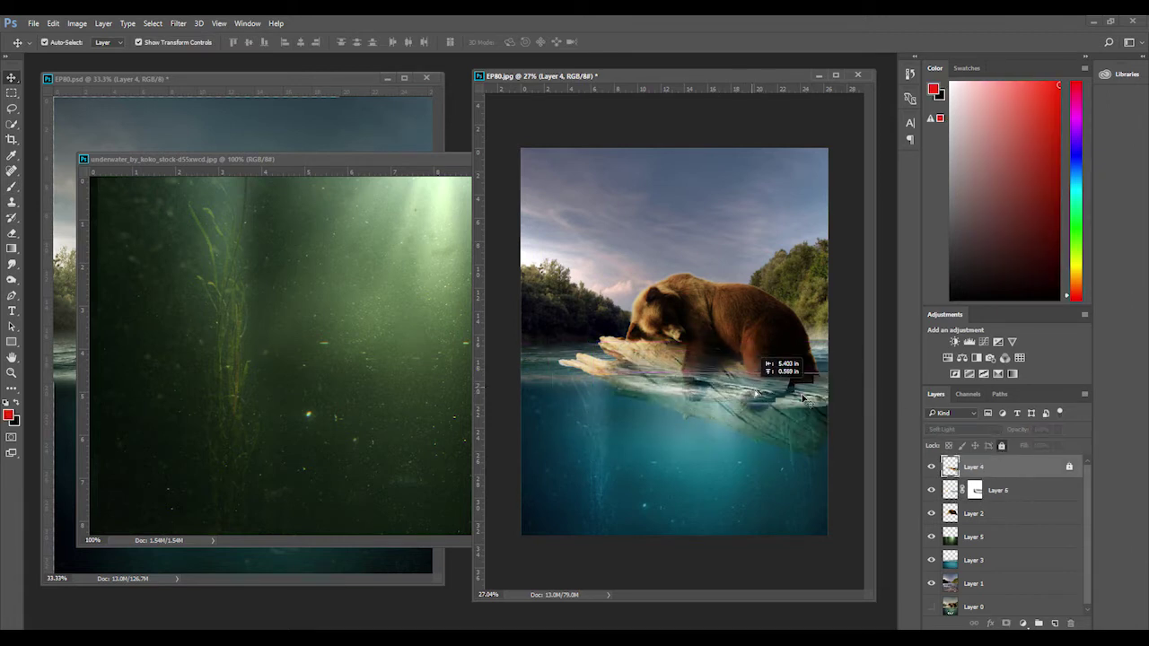
- Squash the submerged log layer to about 83% height
key("alt+bracketleft")
key("ctrl+t")
left_click_drag(704, 409, 713, 400)
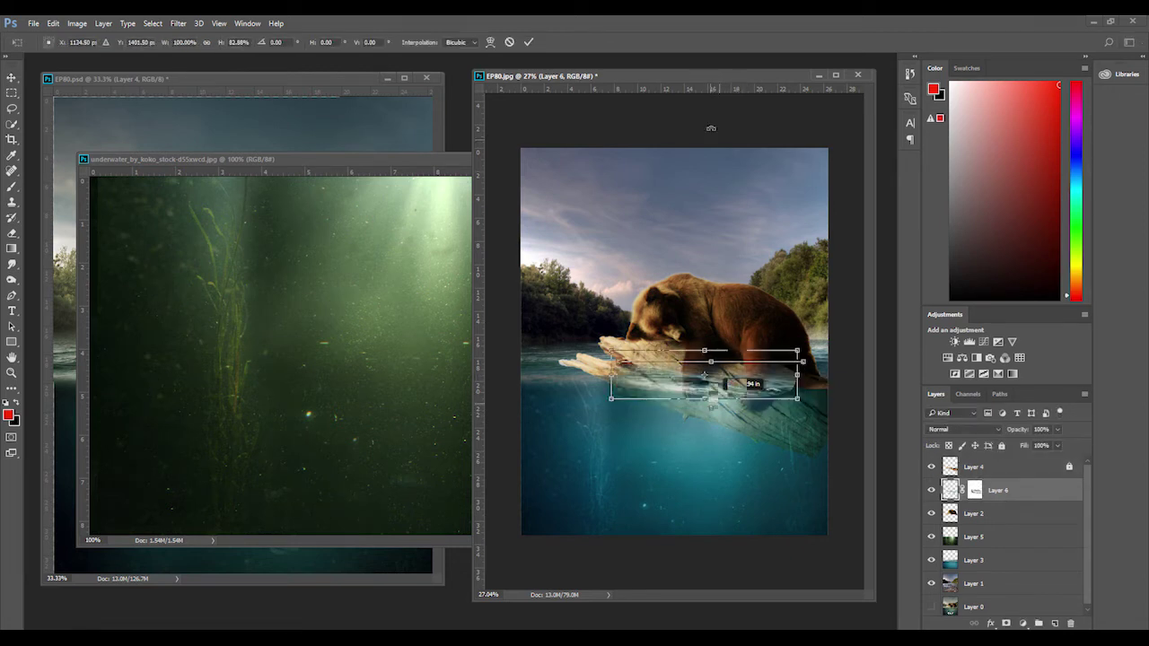
left_click(529, 42)
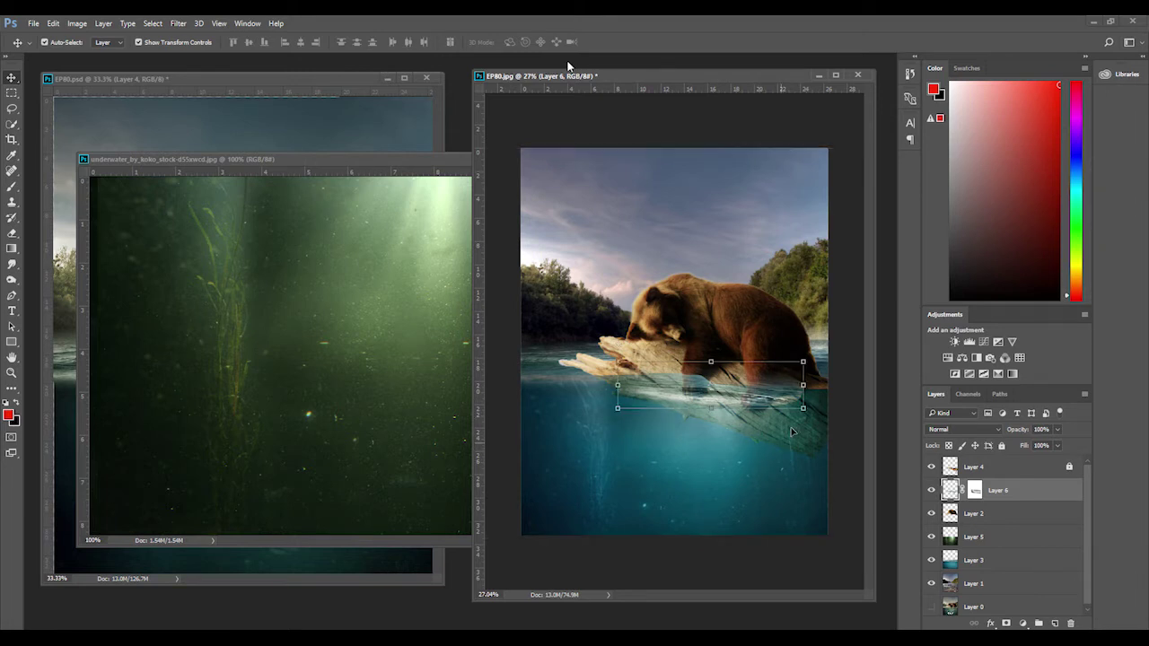
- Paint black on Layer 6's mask near the log's right end and under the bear
left_click(11, 186)
left_click_drag(764, 372, 830, 383)
key("b")
left_click_drag(691, 375, 831, 385)
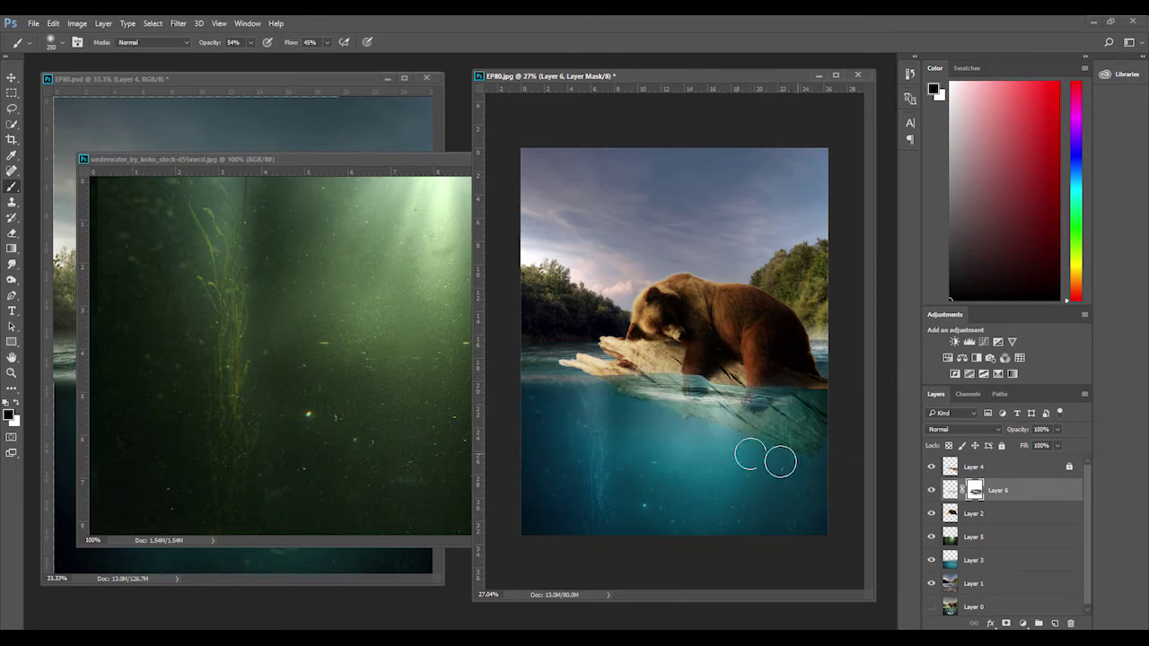
- Close the underwater_by_koko_stock photo and select Layer 5
key("ctrl+Tab")
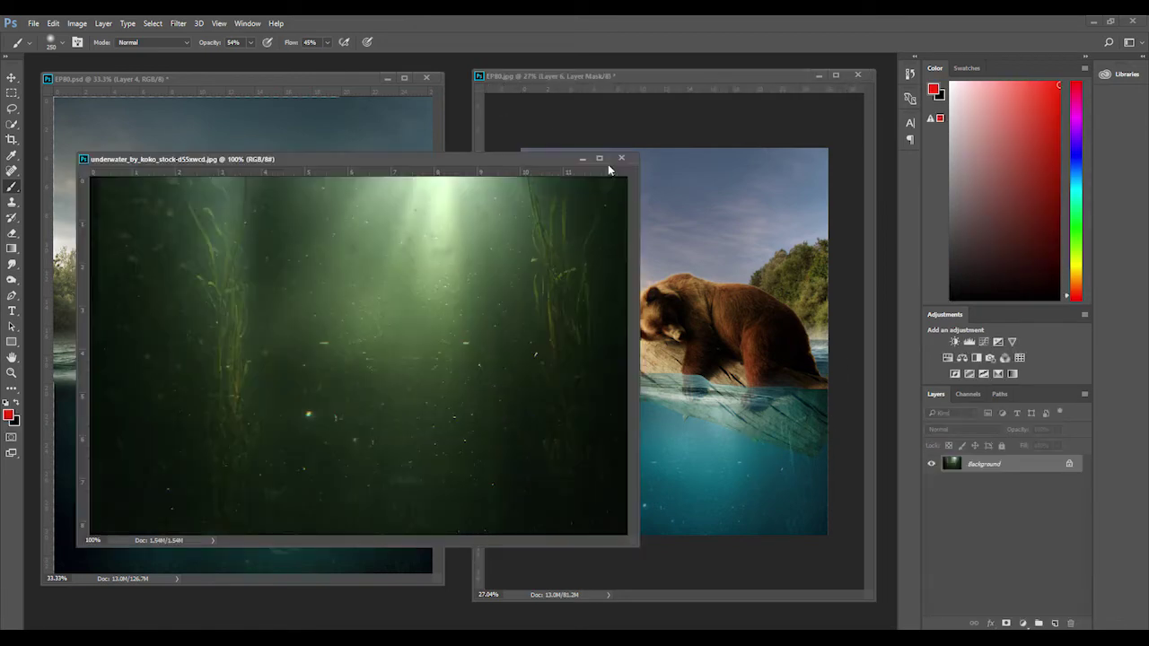
left_click(620, 159)
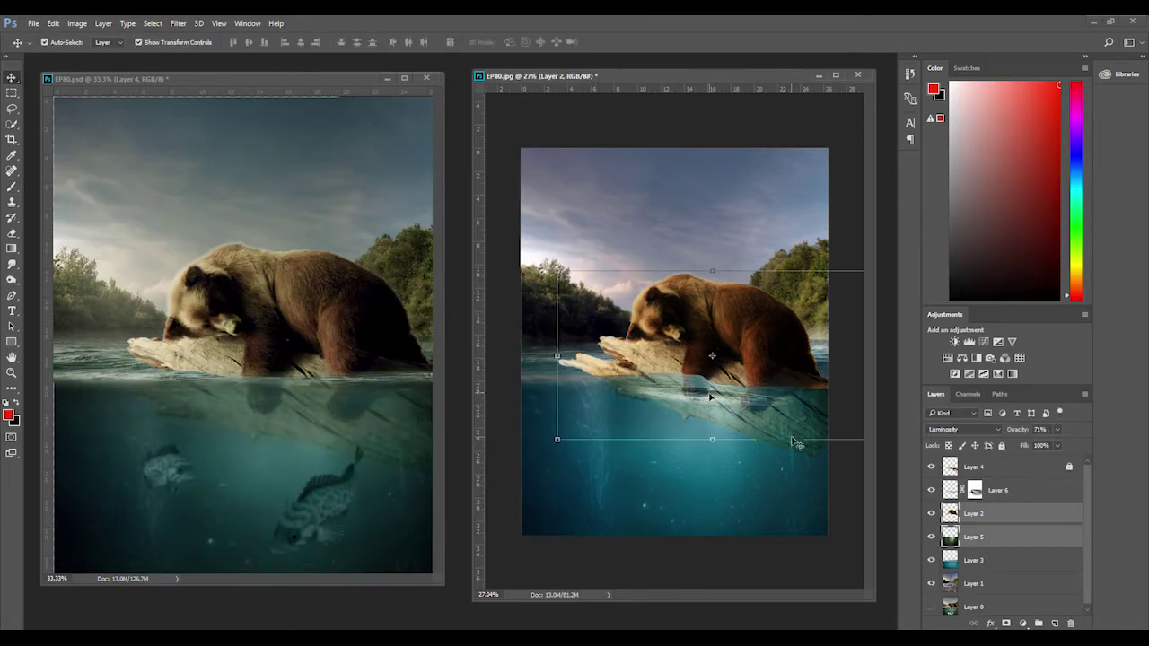
left_click(794, 443)
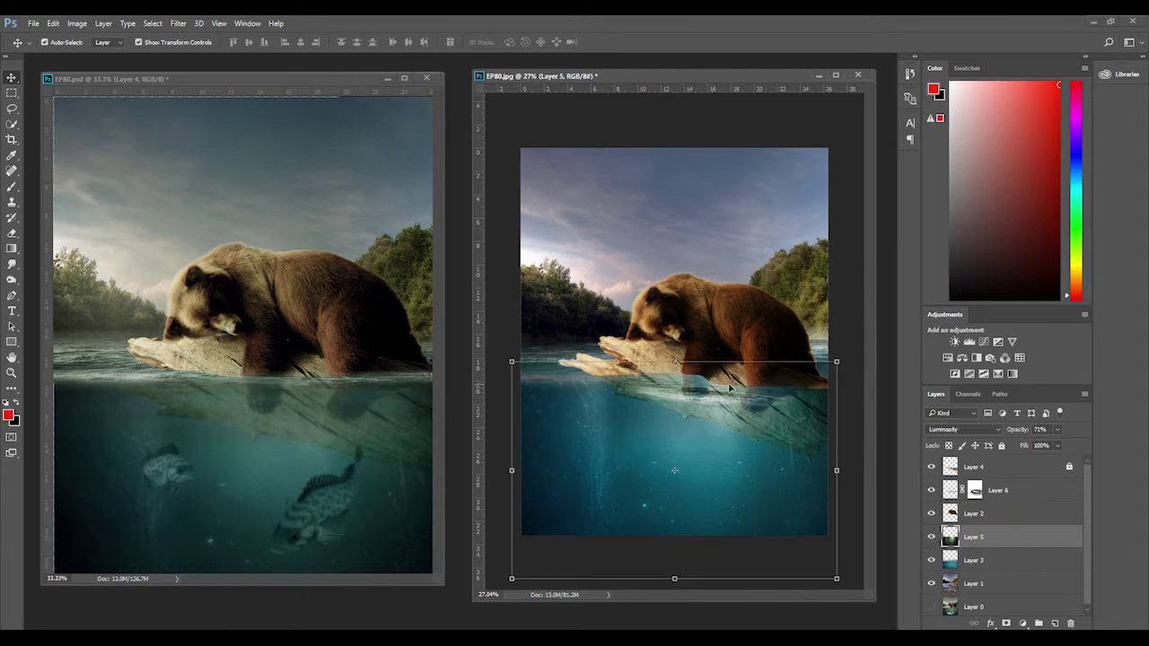
- Toggle the bear layer's visibility to check beneath, then add a layer mask to it
left_click(934, 518)
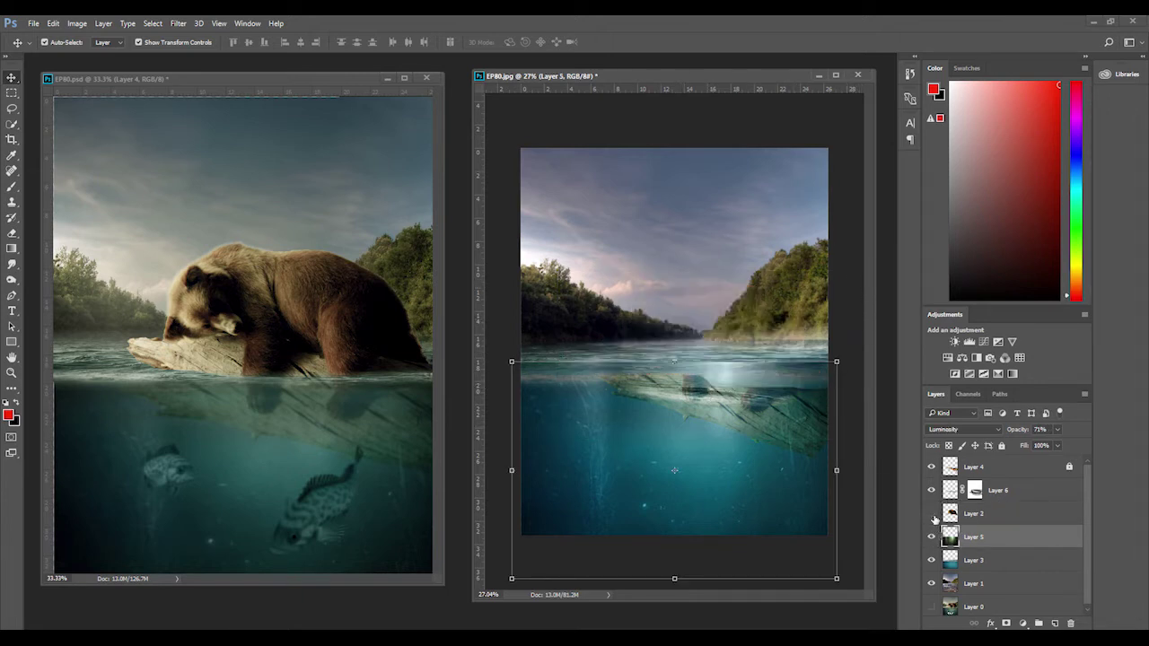
left_click(932, 514)
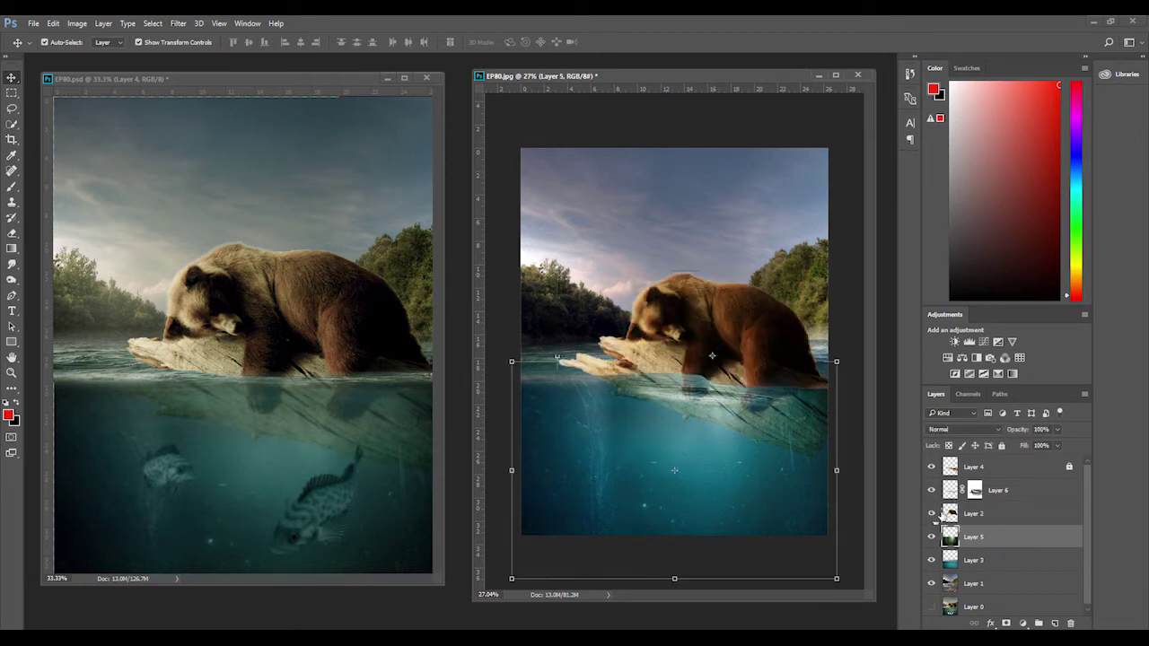
key("alt+bracketright")
left_click(1005, 624)
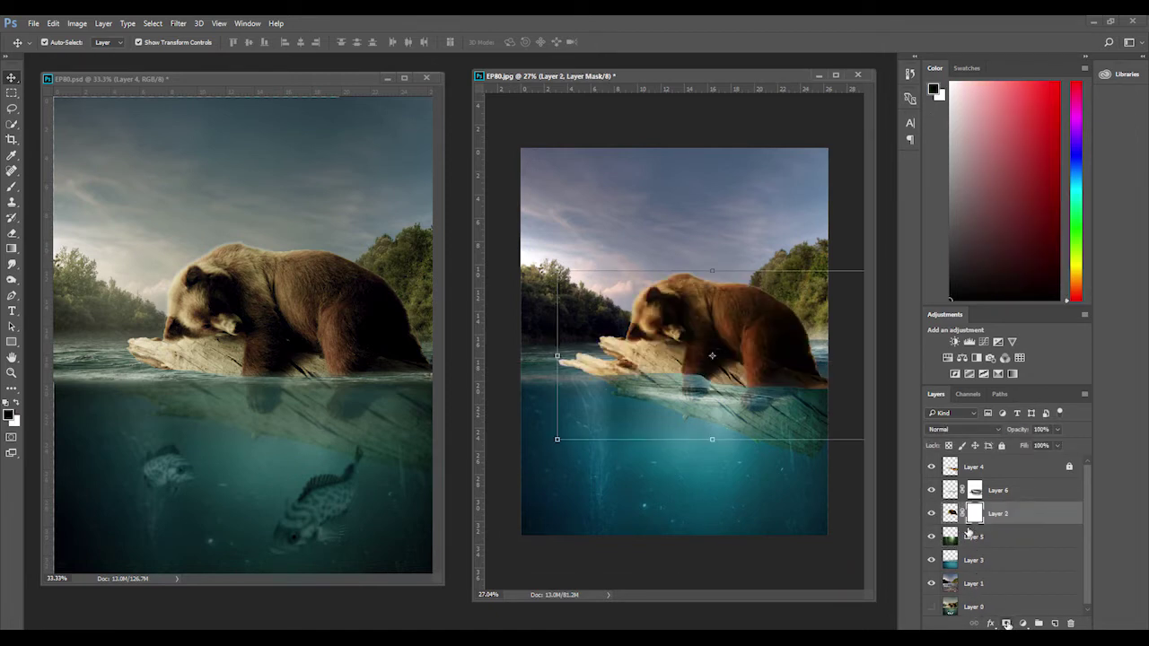
- Drag a black-to-white linear gradient on Layer 2's mask across the waterline
left_click(12, 249)
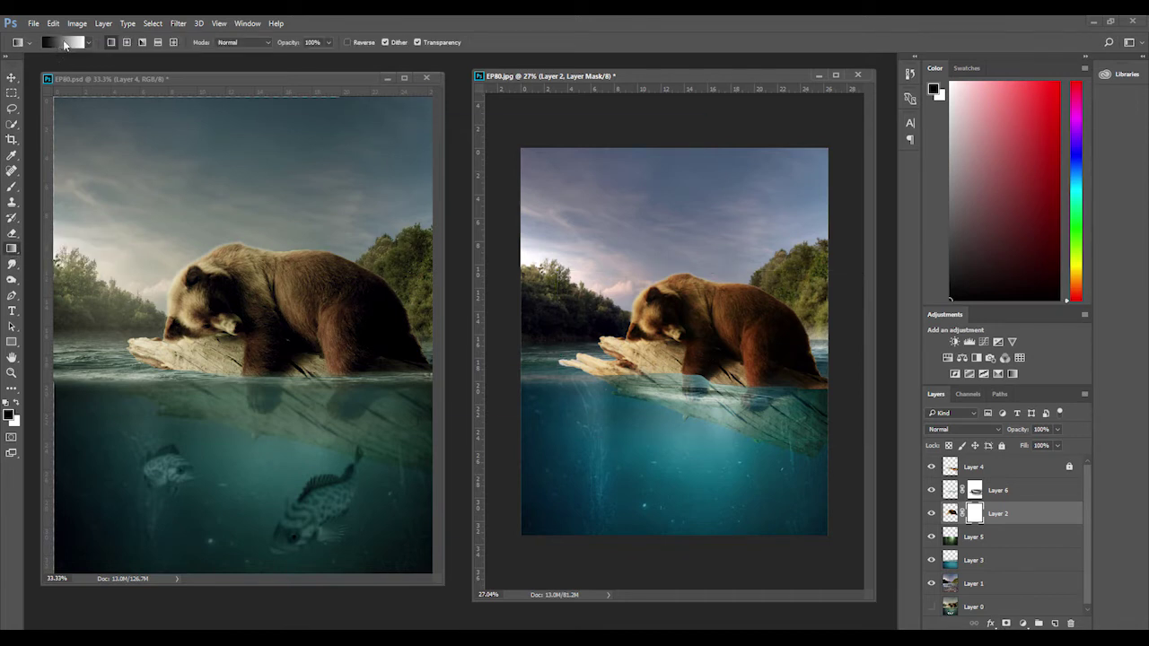
left_click(65, 43)
left_click(677, 159)
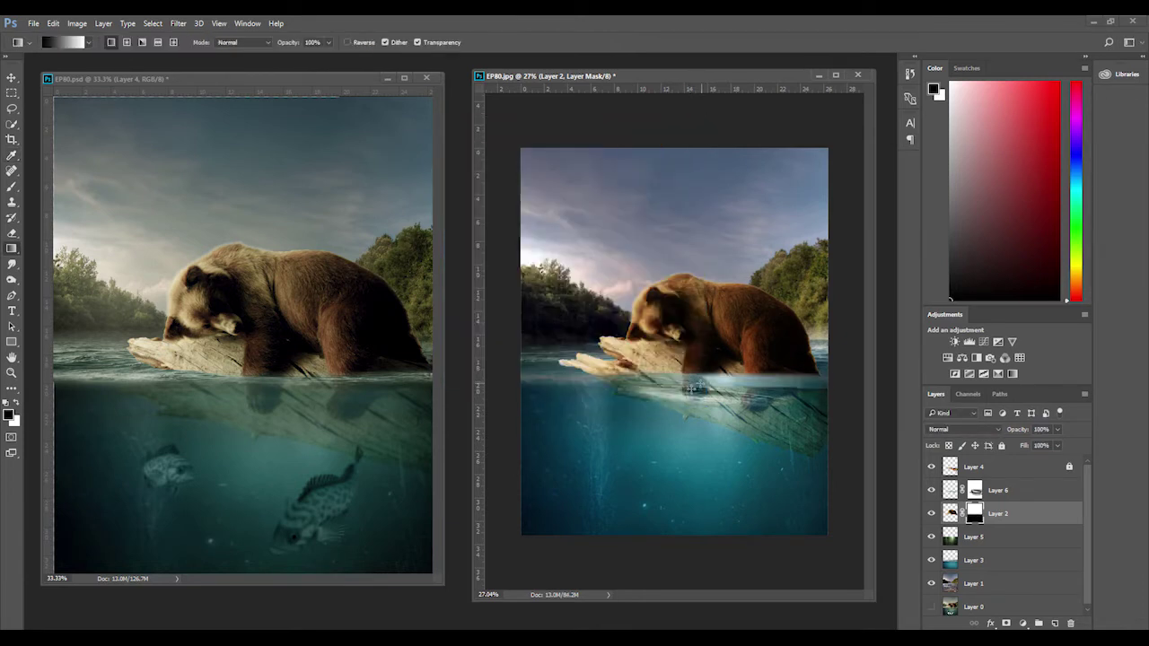
left_click_drag(692, 388, 702, 365)
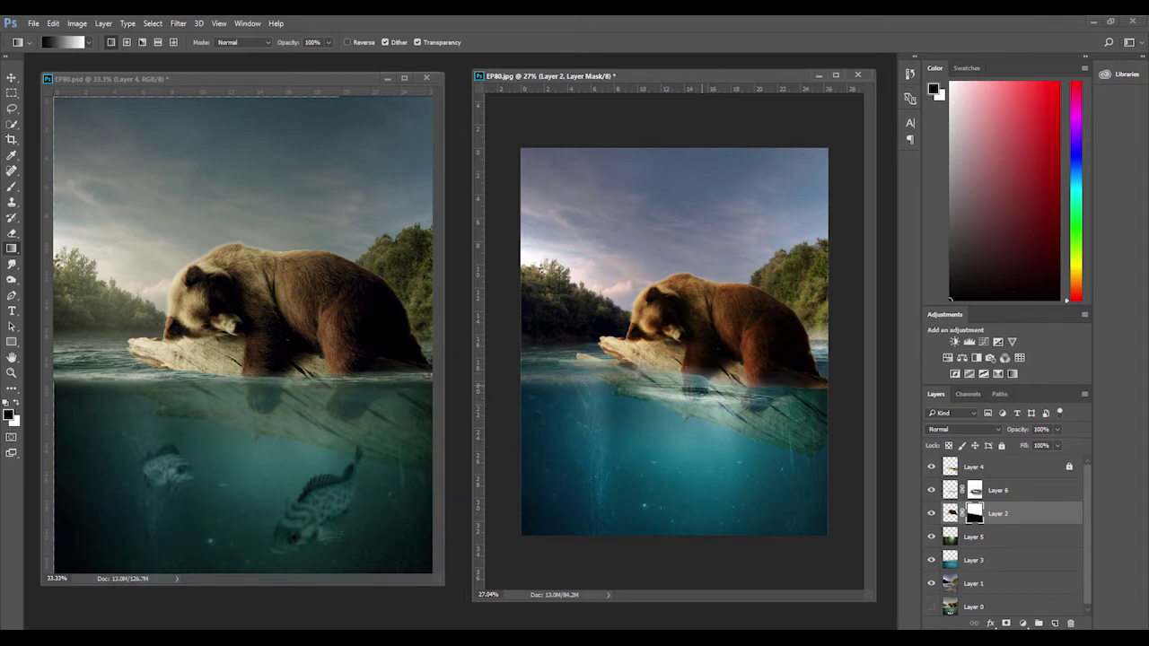
- Return to the Move tool and select the soft-light water texture layer
left_click(12, 79)
key("g")
key("v")
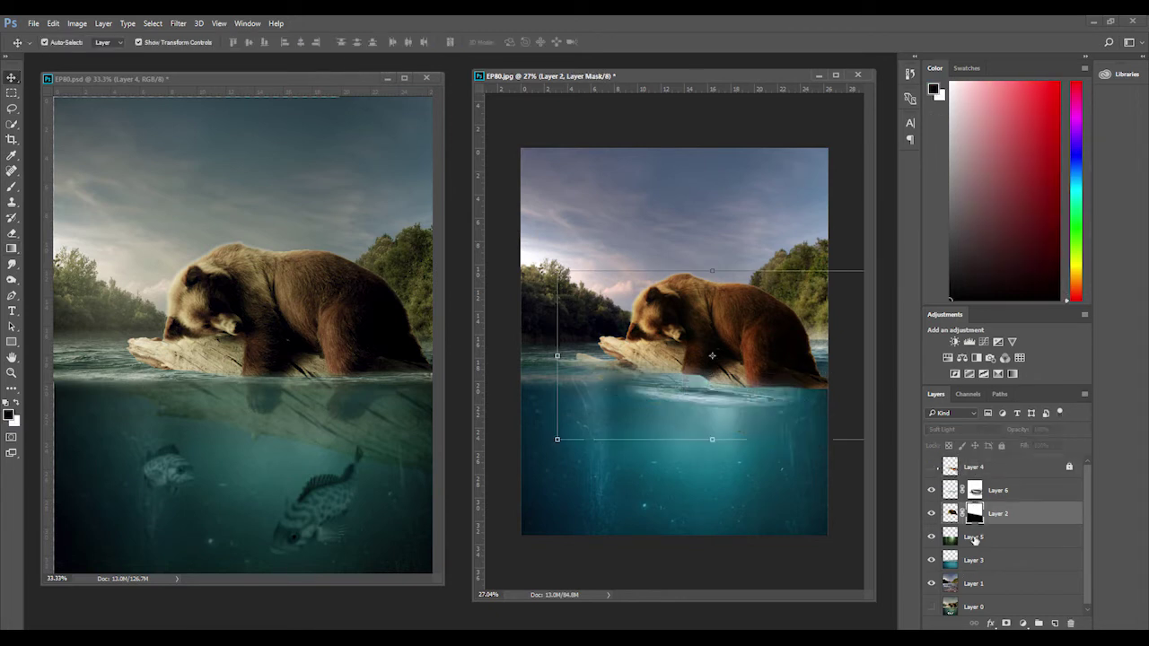
left_click(950, 467)
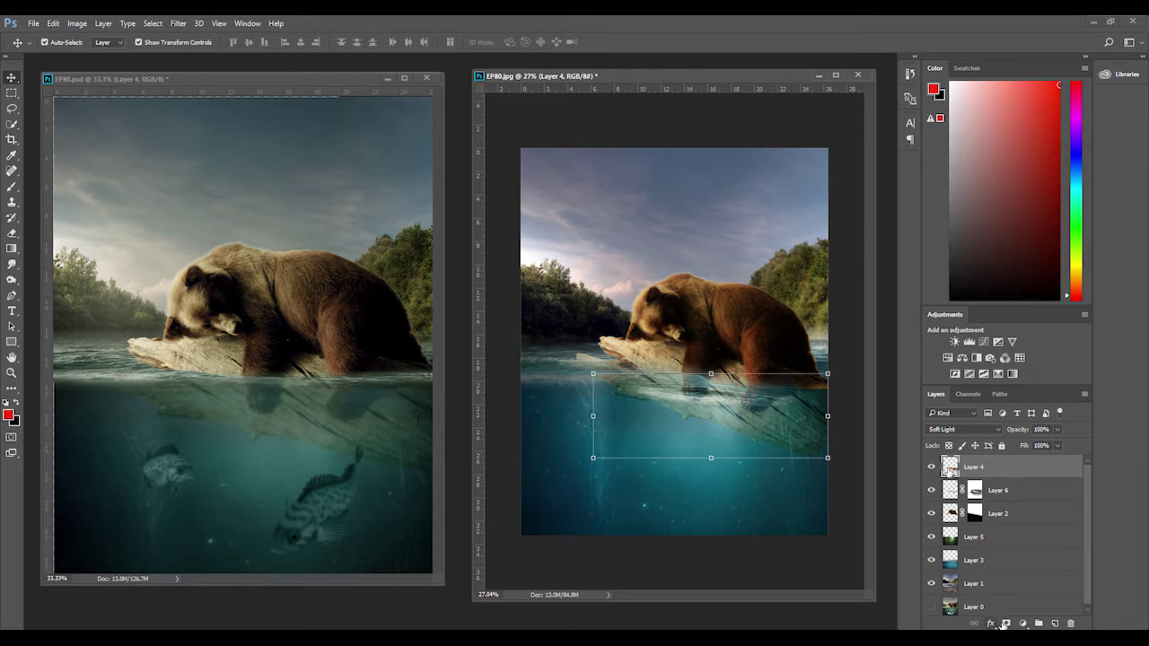
- Mask Layer 4 and drag a linear gradient from the waterline upward to hide its top
left_click(1005, 623)
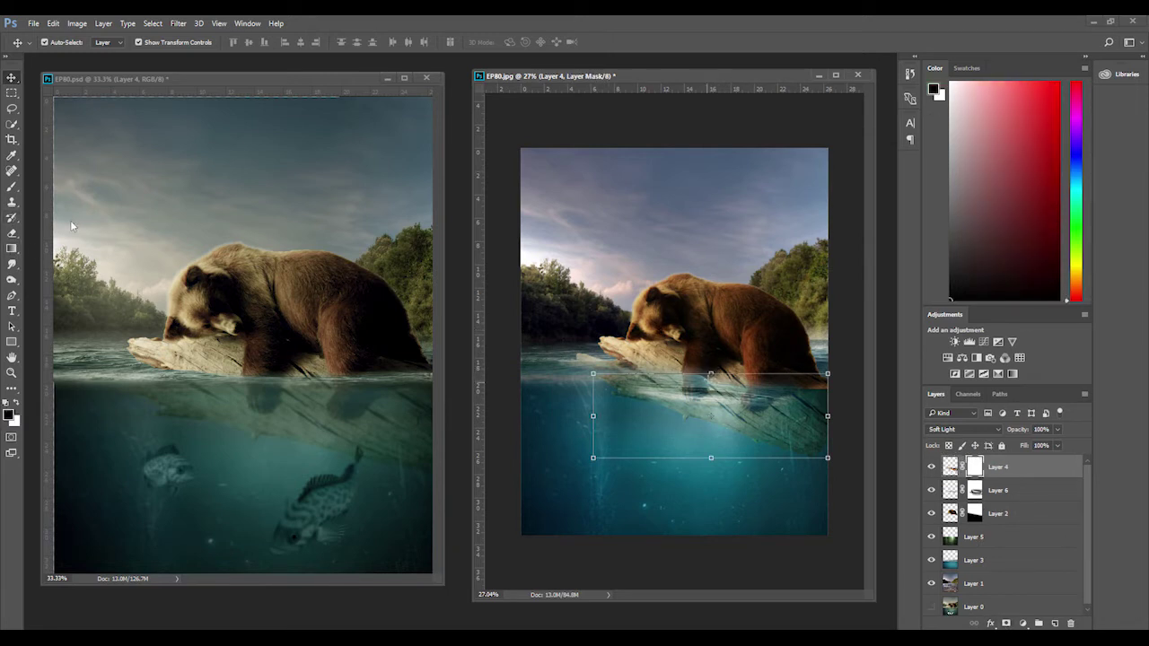
key("Return")
key("g")
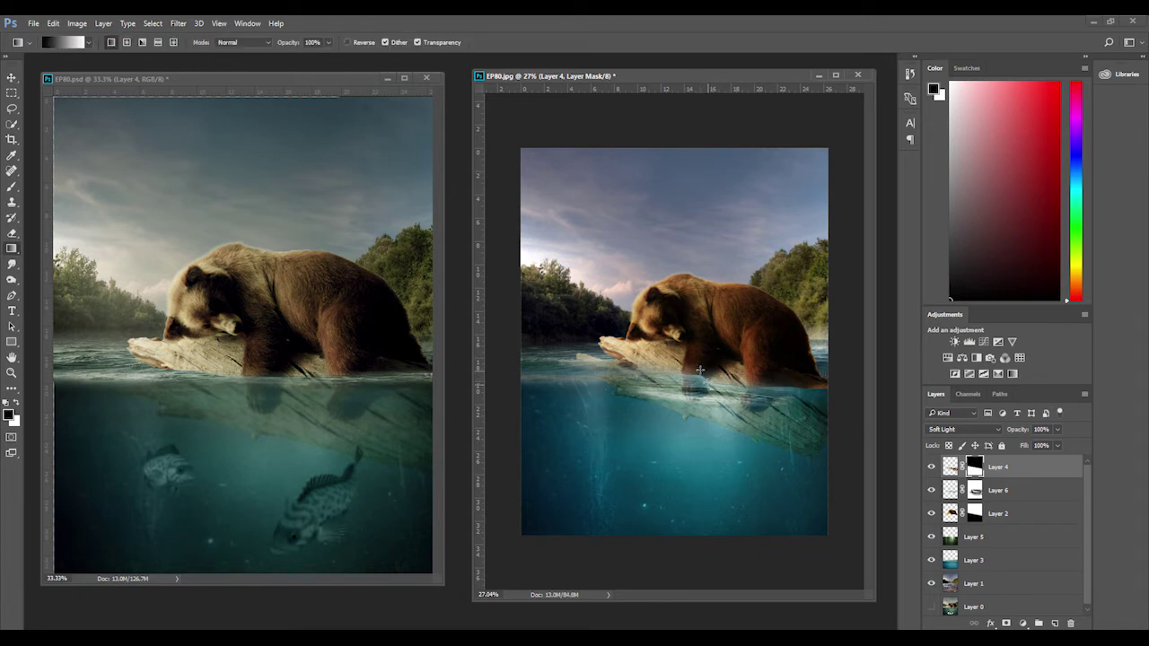
left_click_drag(700, 370, 792, 186)
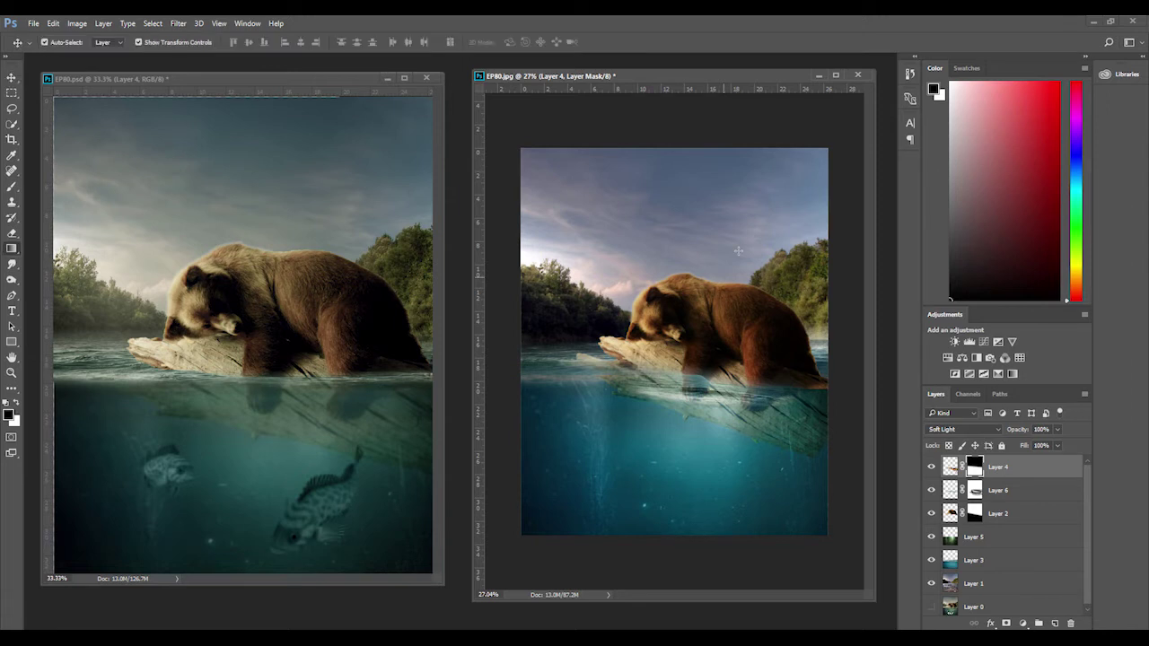
key("v")
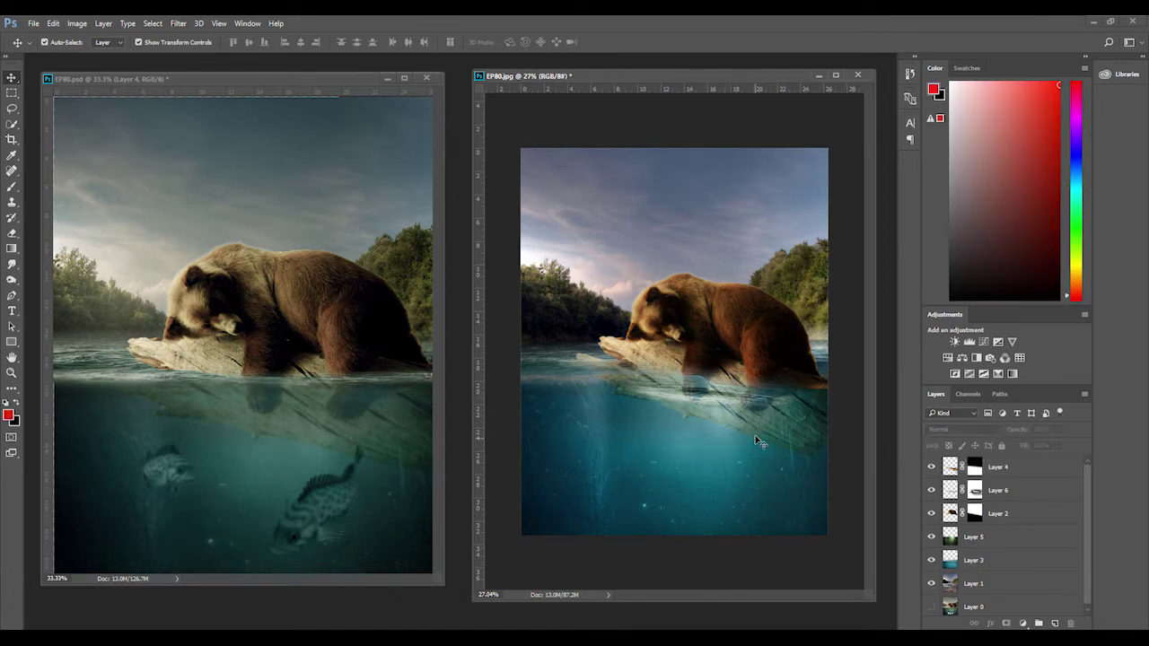
- Adjust Layer 6's submerged log copy and move it up toward the waterline
left_click(757, 442)
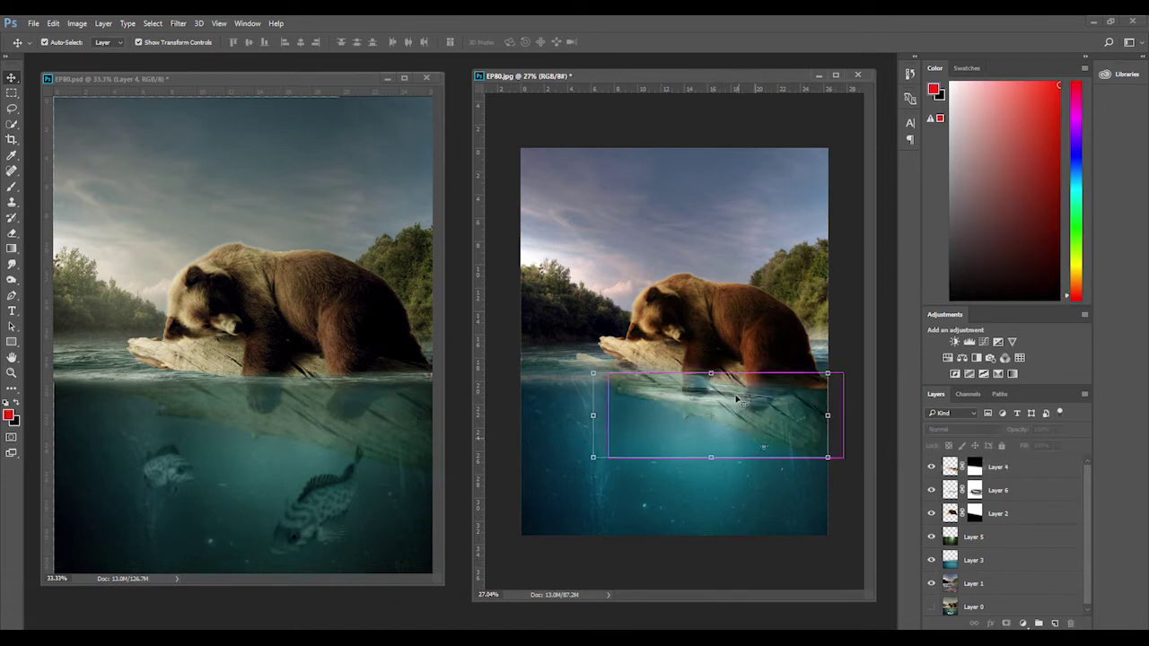
left_click(1002, 446)
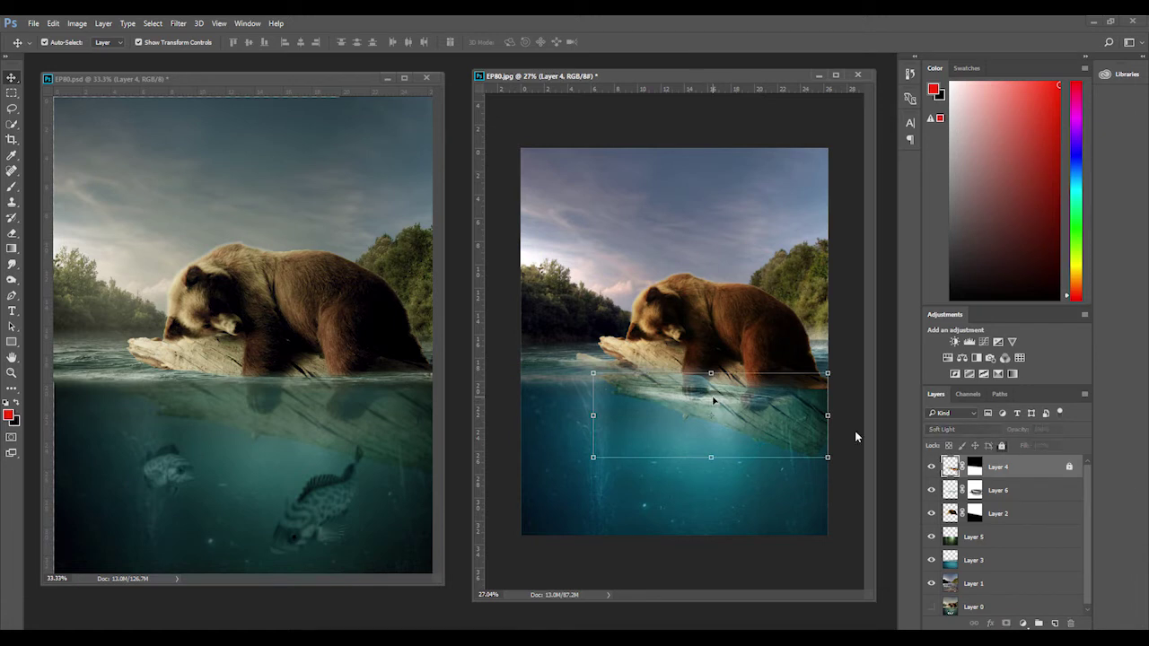
left_click_drag(710, 396, 710, 393)
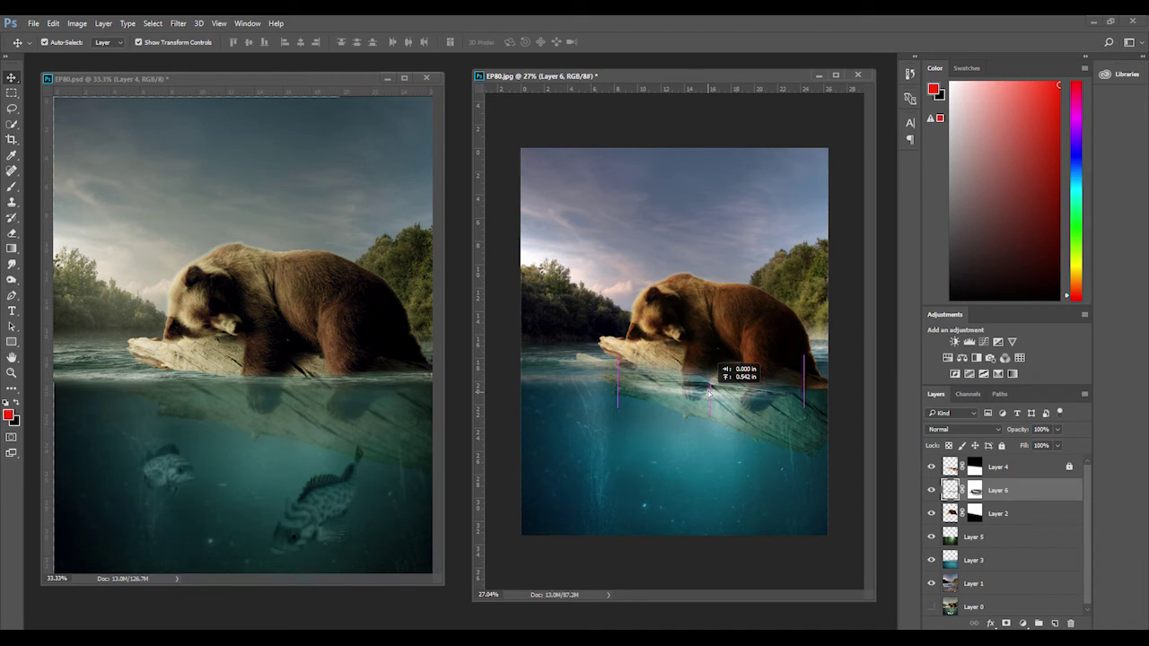
left_click_drag(709, 393, 703, 401)
key("ctrl+t")
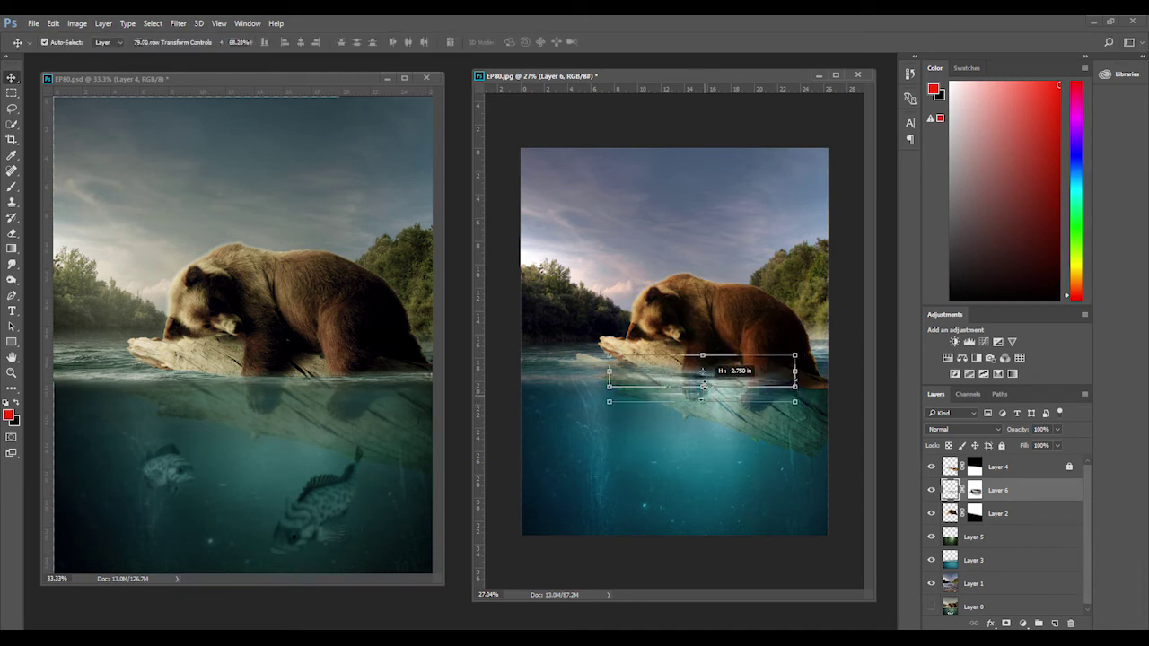
key("Return")
left_click(799, 284)
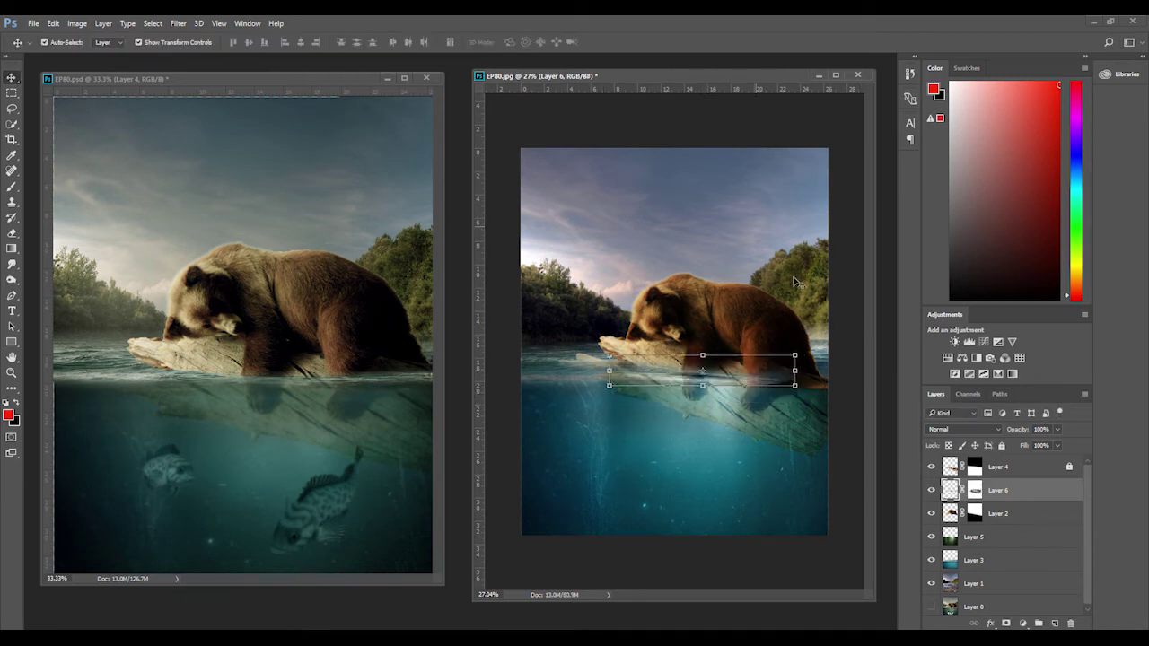
key("ctrl+t")
left_click(528, 41)
left_click_drag(770, 388, 779, 386)
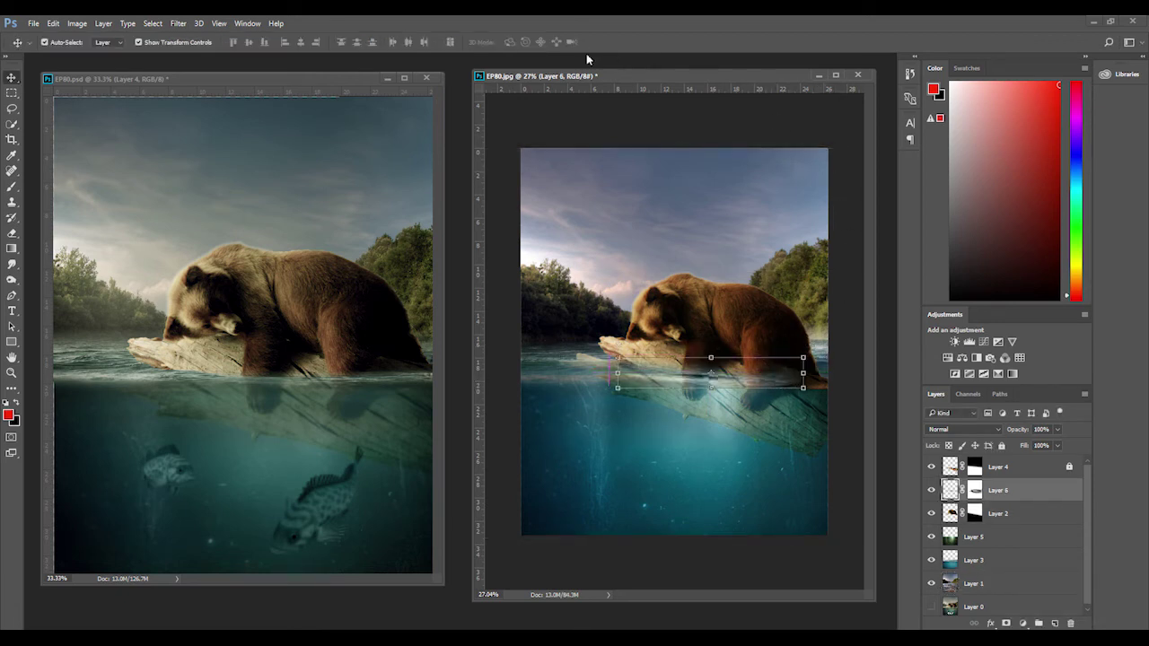
- Paint black with a soft brush on Layer 6's mask to blend its top edge under the bear
left_click(975, 490)
key("d")
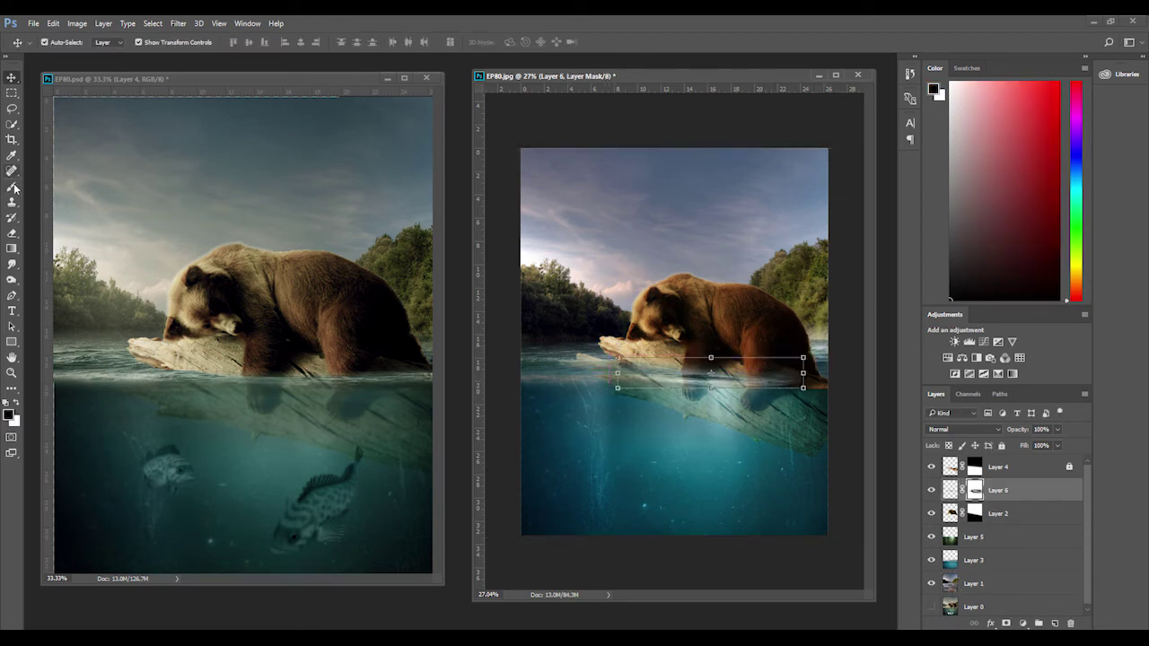
left_click(12, 186)
mouse_move(782, 385)
left_mouse_down()
mouse_move(809, 372)
mouse_move(770, 385)
mouse_move(777, 395)
left_mouse_up()
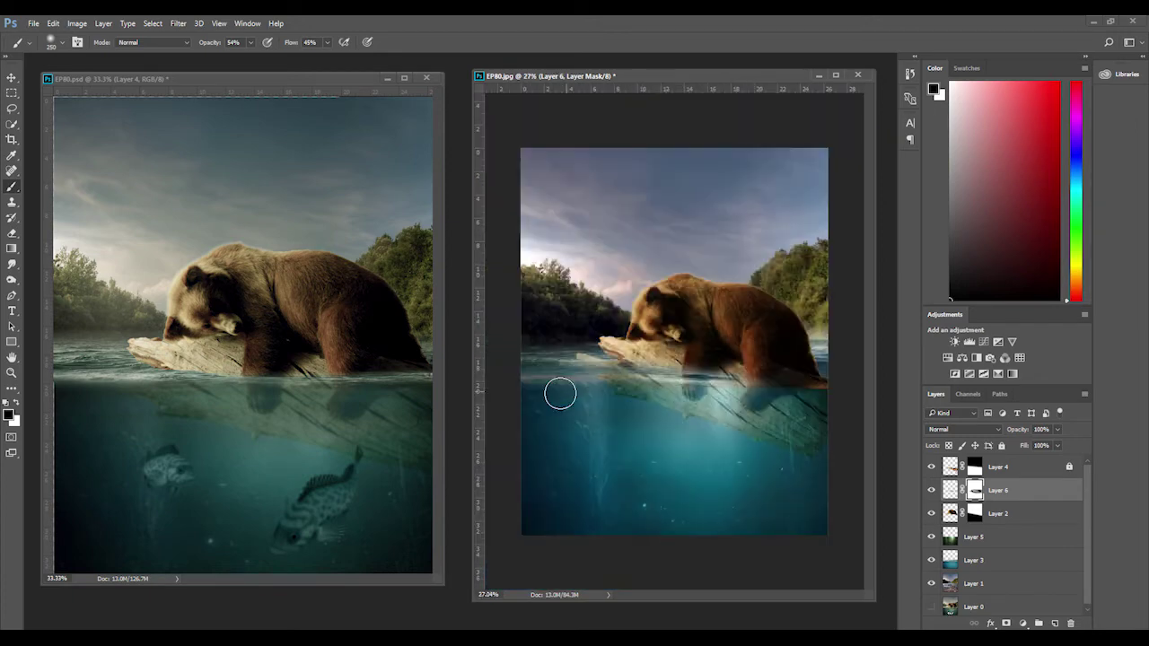
scroll(672, 393, "up", 1)
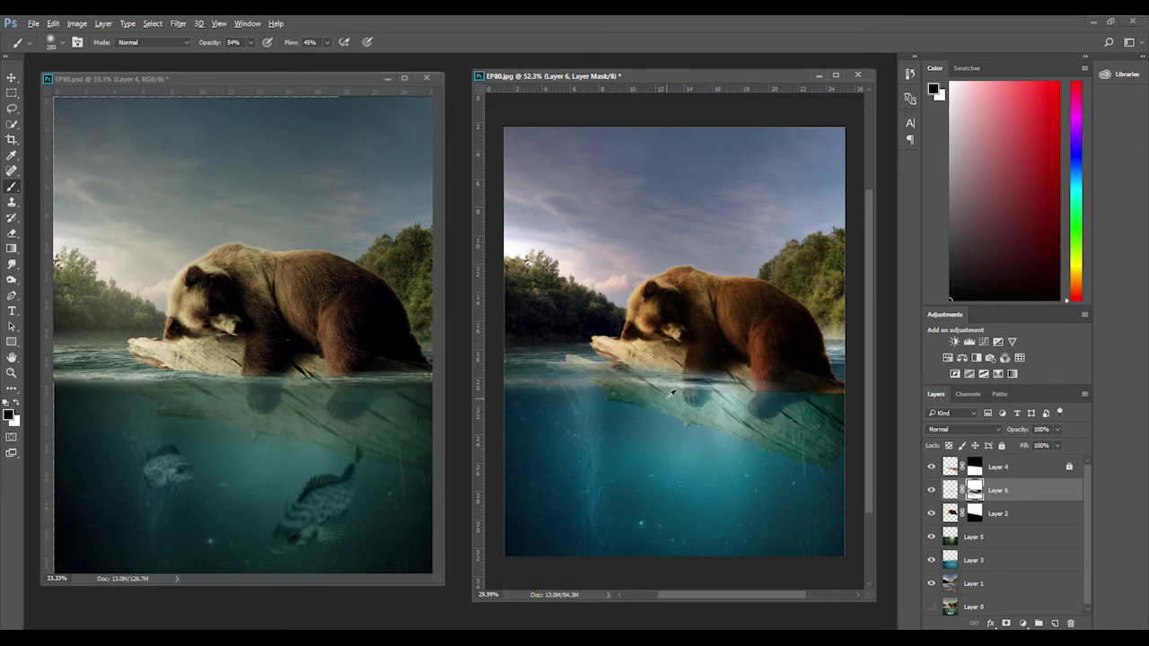
scroll(757, 427, "down", 2)
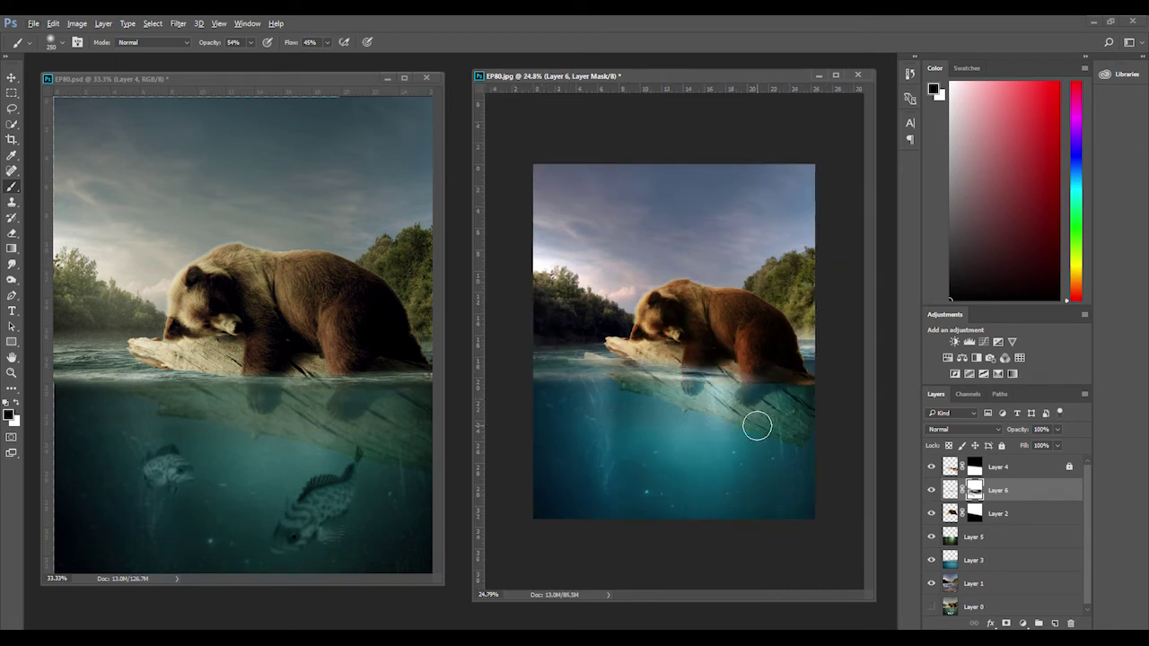
left_click(11, 78)
- Inspect Layers 5, 2, 6 and 4, checking Layer 4's lock and mask
left_click(807, 420)
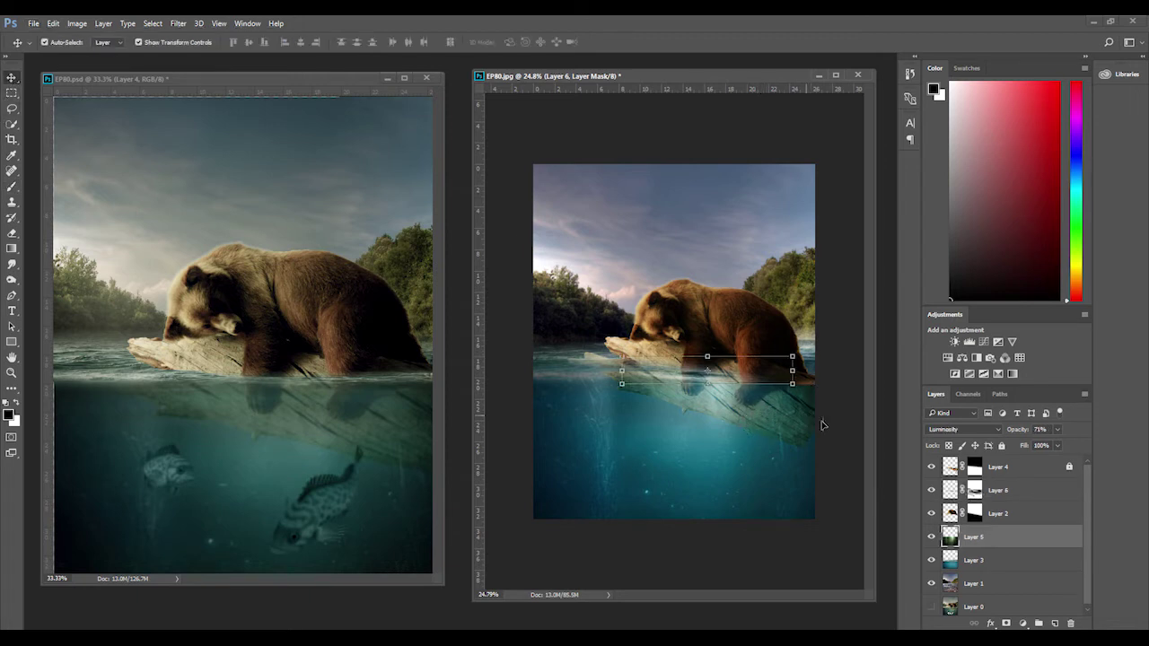
left_click(997, 514)
left_click(996, 490)
left_click(807, 419)
left_click(997, 467)
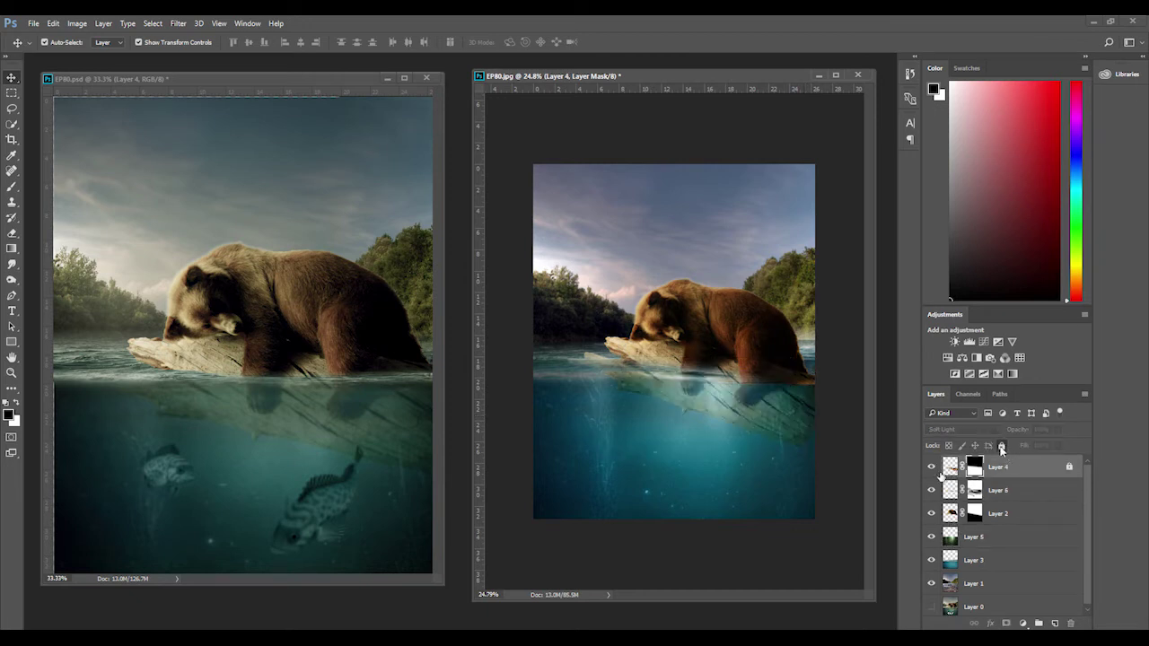
left_click(1002, 447)
left_click(1002, 446)
left_click(826, 227)
left_click(775, 438)
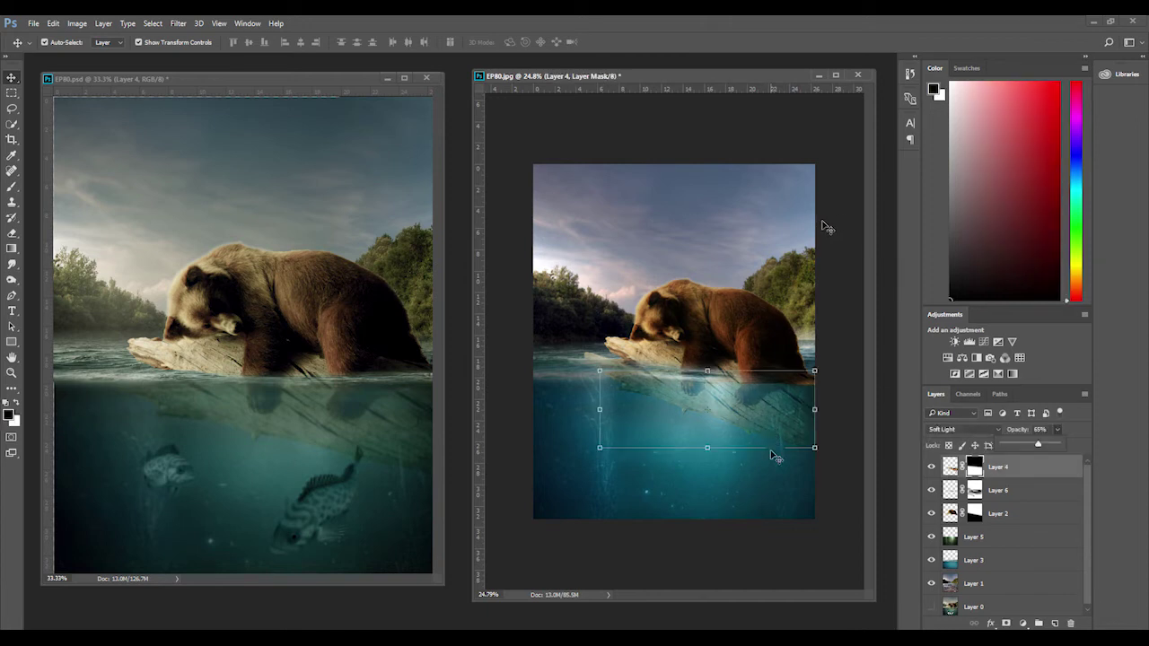
- Select Layer 5 and add a Brightness/Contrast 1 adjustment layer above it
left_click(996, 535)
left_click_drag(991, 545, 980, 571)
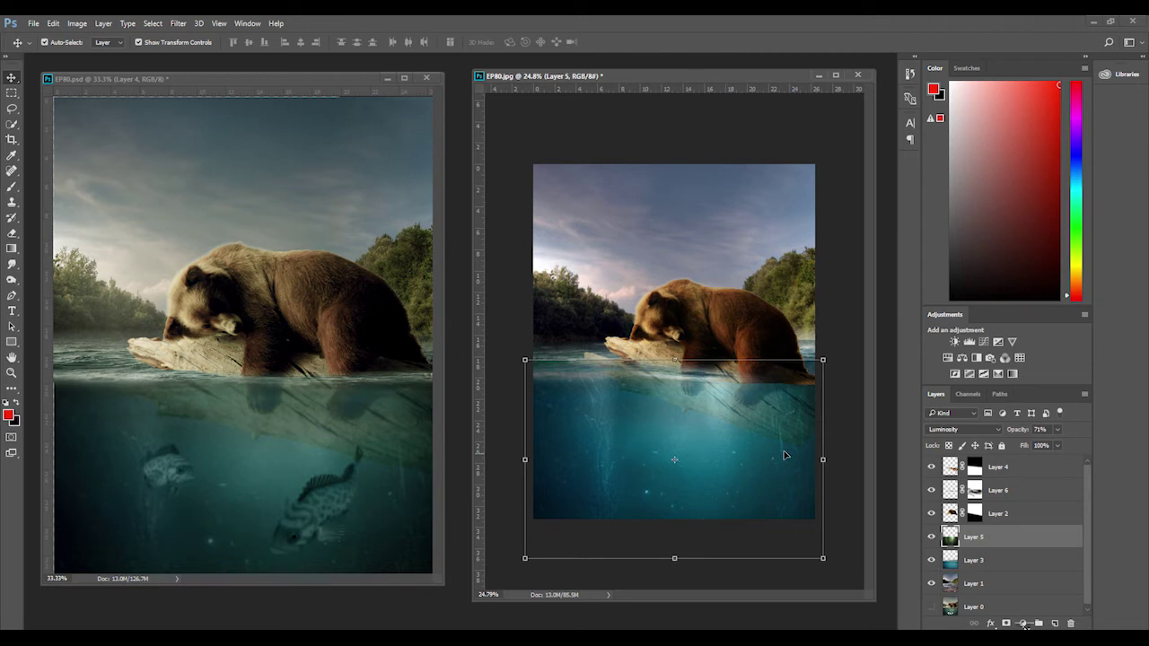
left_click(1024, 625)
left_click(1055, 388)
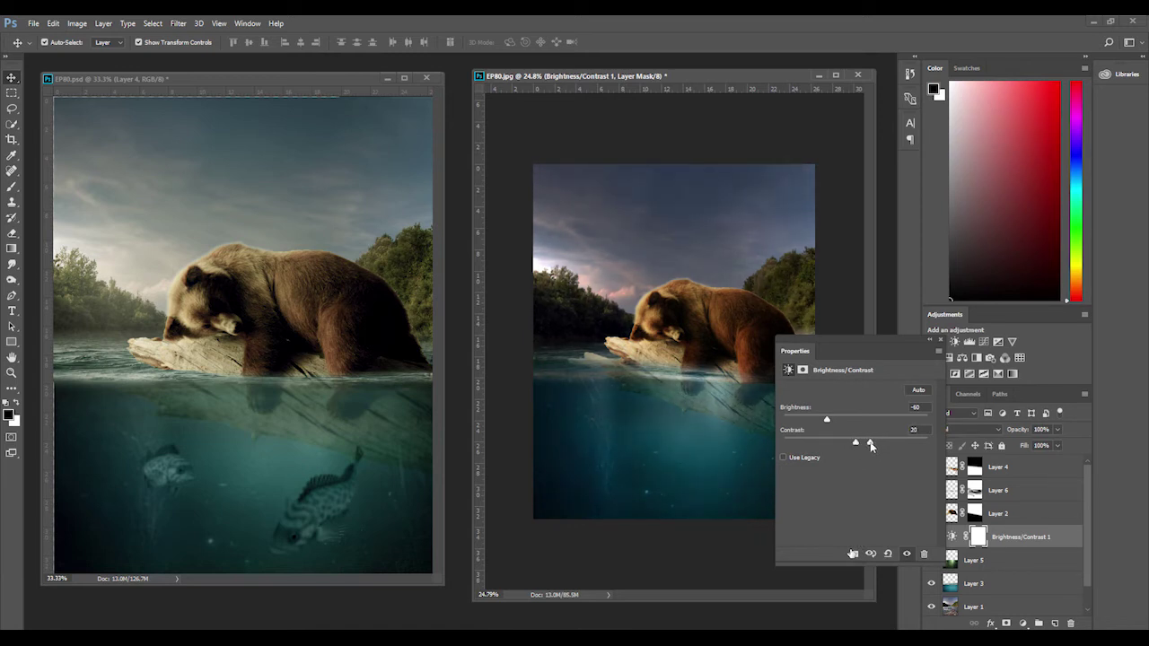
- Set Contrast 20 with Brightness −60, then brush black on the mask over the bear and left trees
left_click(870, 444)
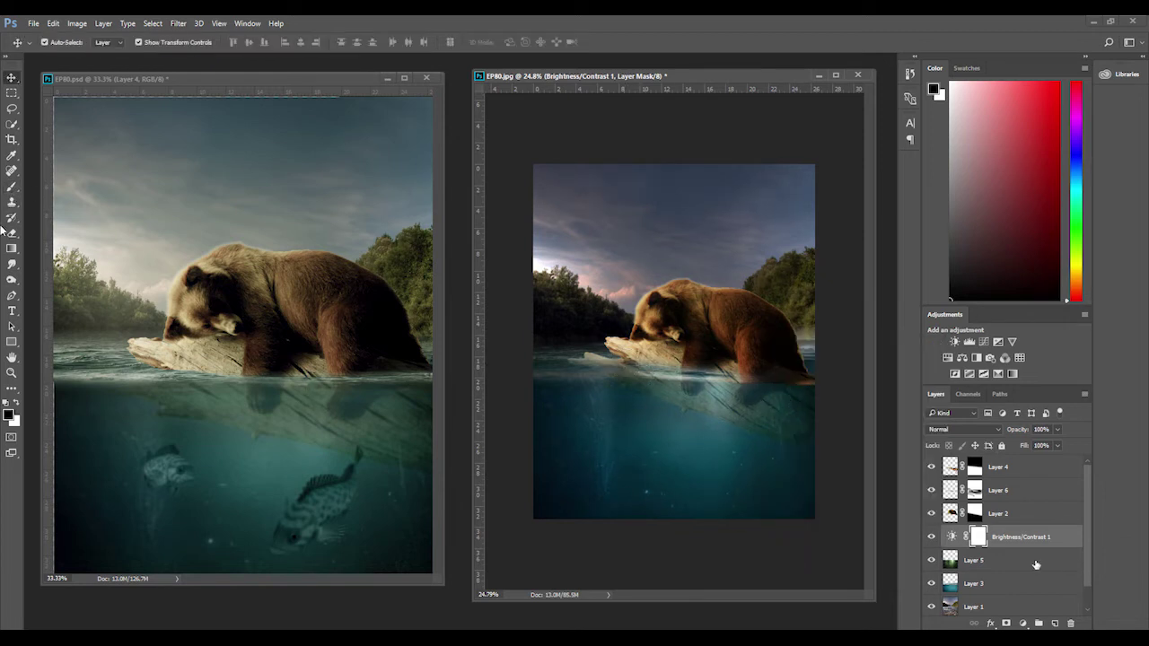
key("b")
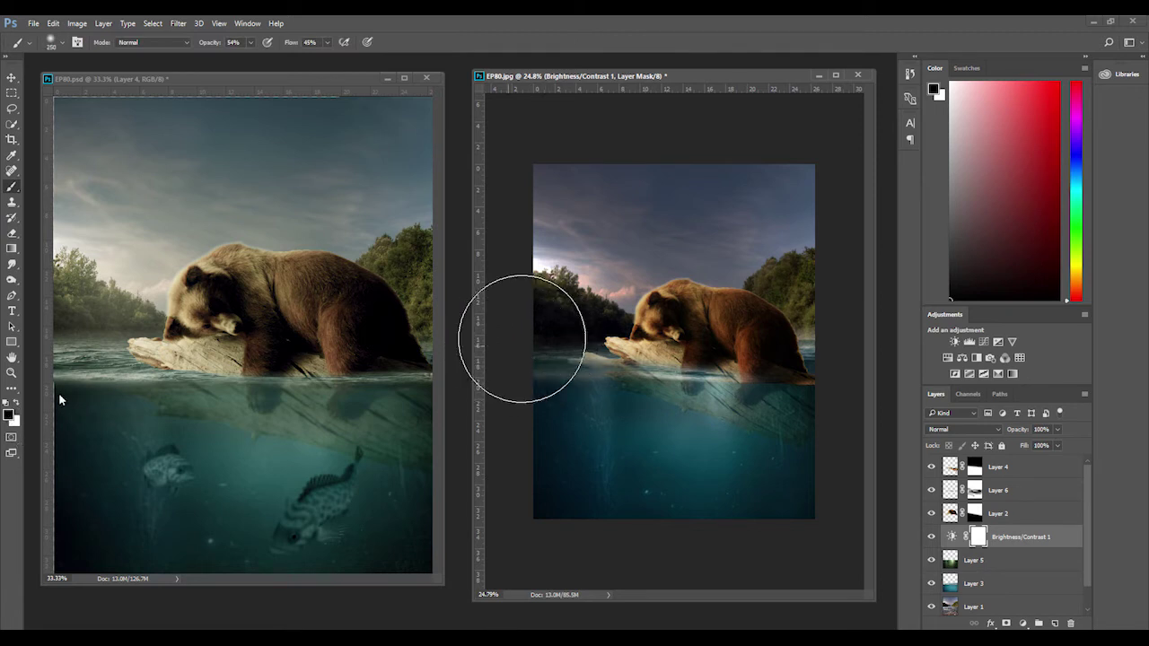
mouse_move(554, 301)
left_mouse_down()
mouse_move(643, 340)
mouse_move(681, 314)
left_mouse_up()
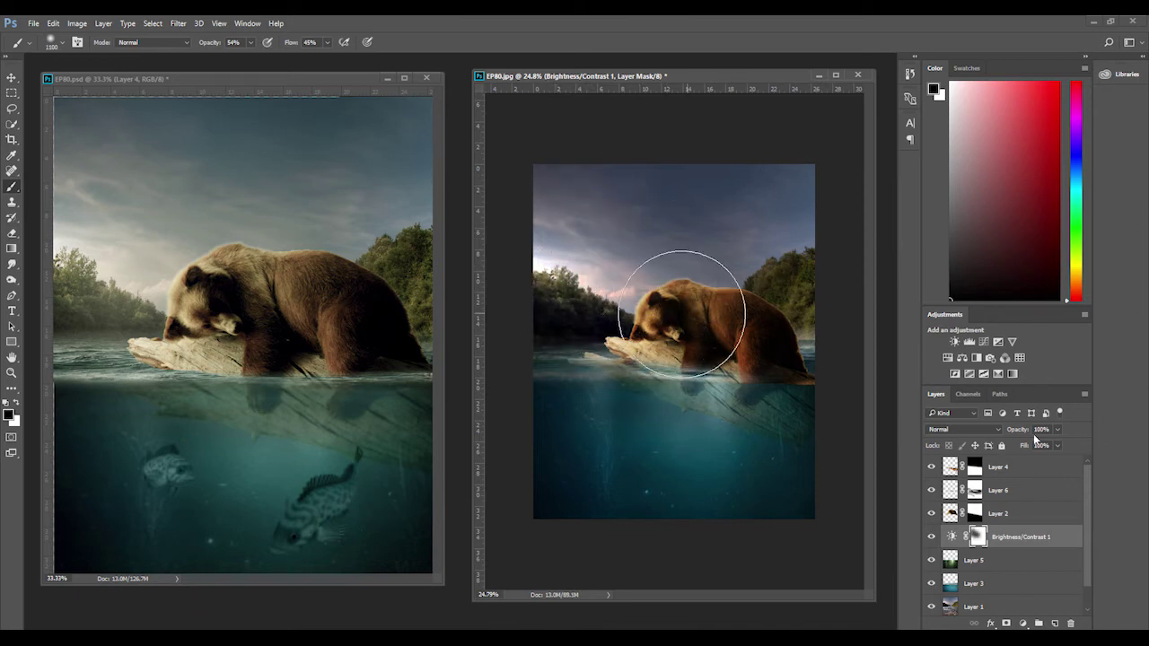
- Add a Vibrance adjustment layer above Layer 4 with Vibrance −33 and Saturation −2
left_click(1007, 471)
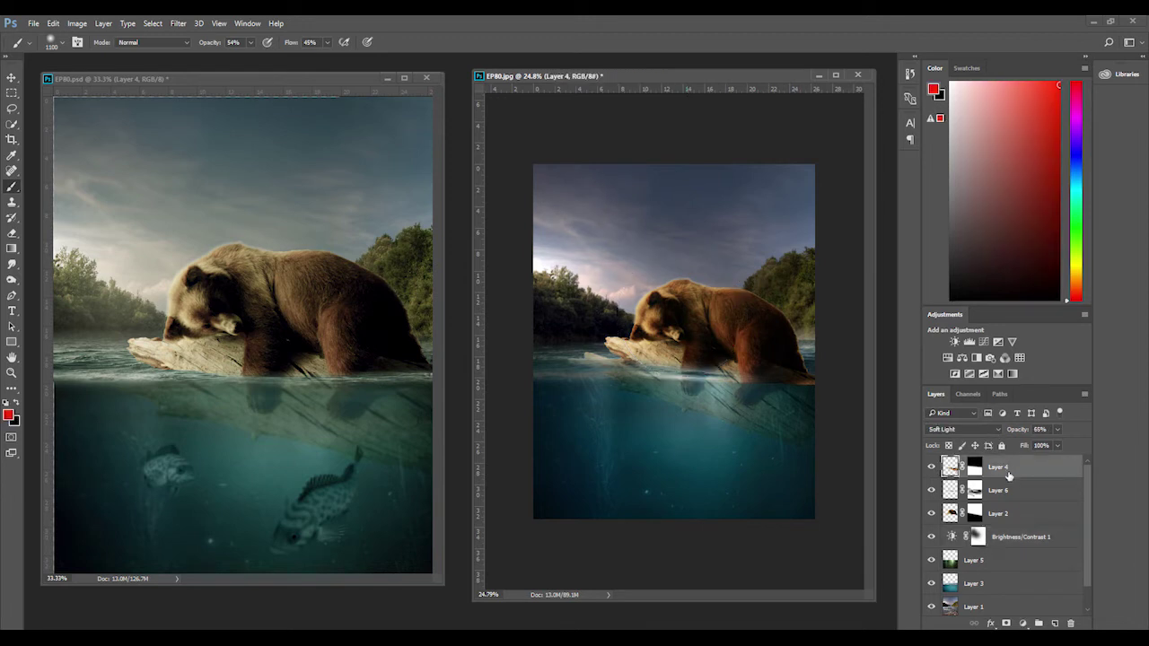
left_click(1024, 624)
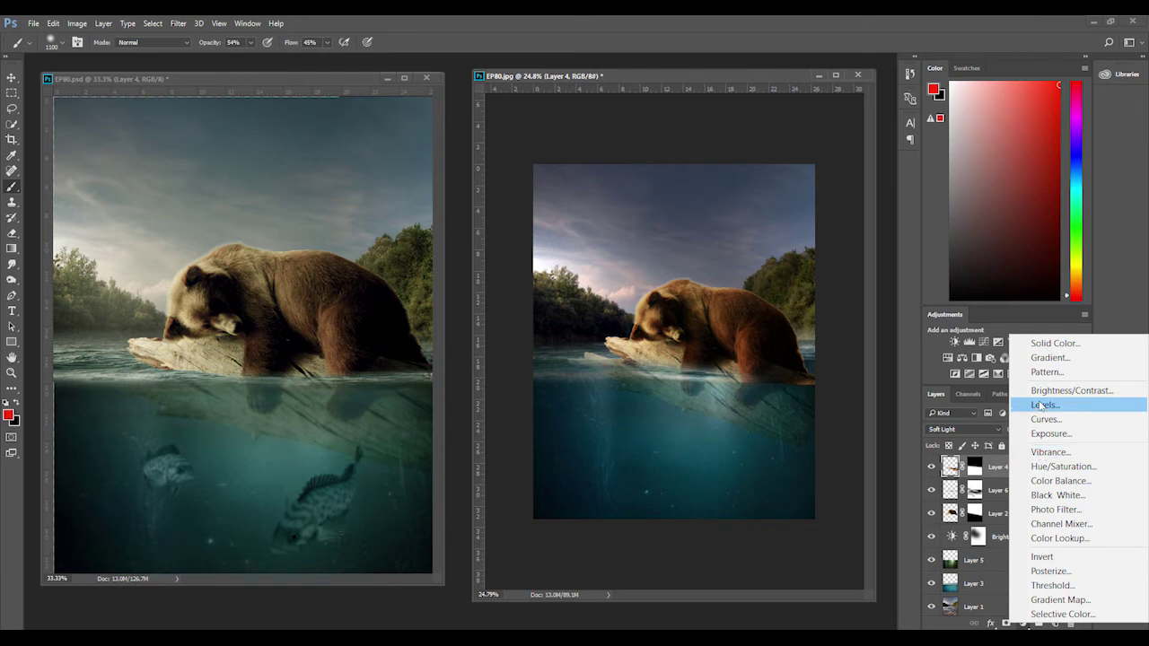
left_click(1051, 452)
mouse_move(856, 401)
left_mouse_down()
mouse_move(836, 404)
mouse_move(880, 408)
left_mouse_up()
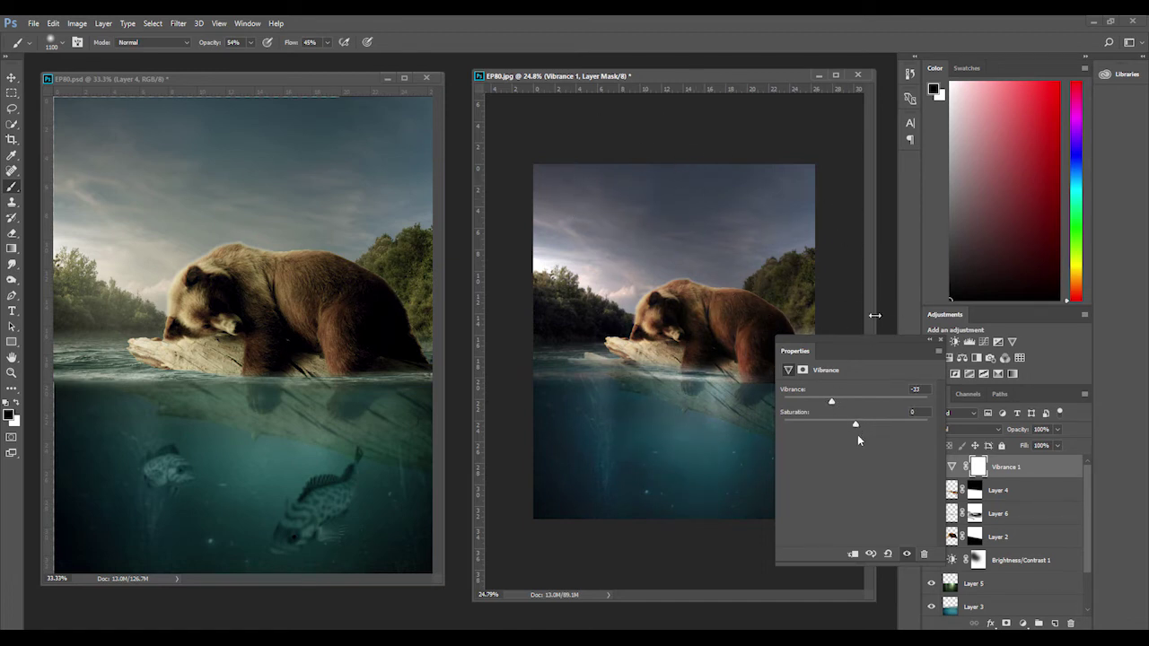
key("Down")
key("Down")
- Add a Color Balance layer with midtones Cyan/Red −16 and Yellow/Blue −18
left_click(1023, 623)
left_click(1046, 487)
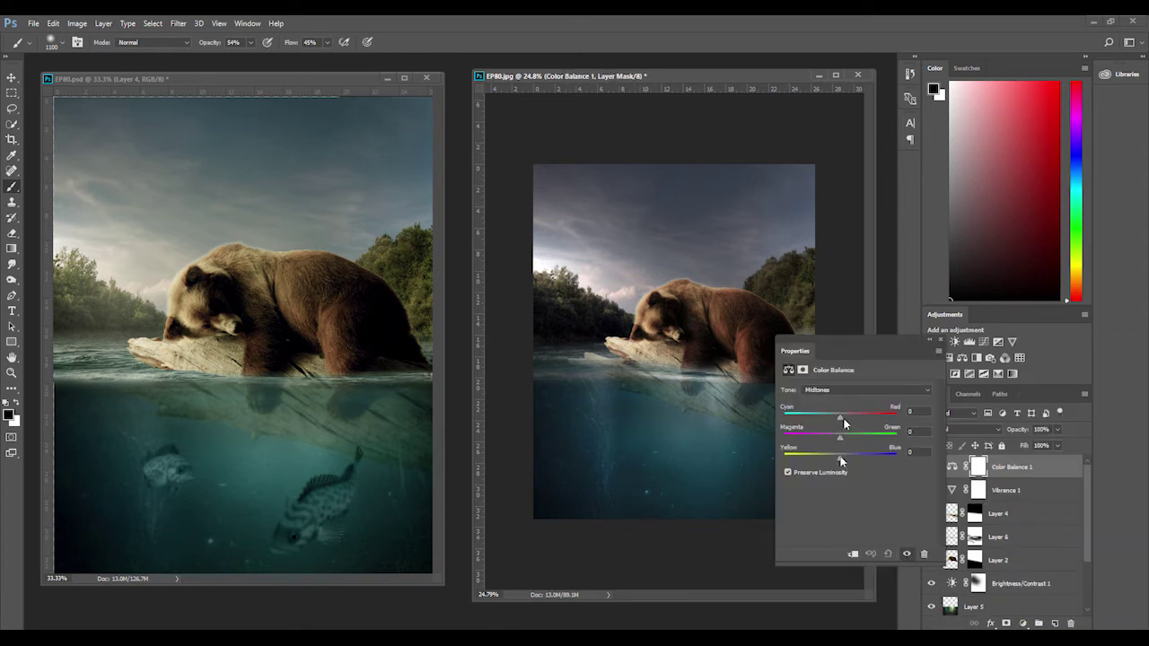
left_click_drag(840, 458, 830, 458)
left_click_drag(842, 415, 834, 421)
left_click(986, 521)
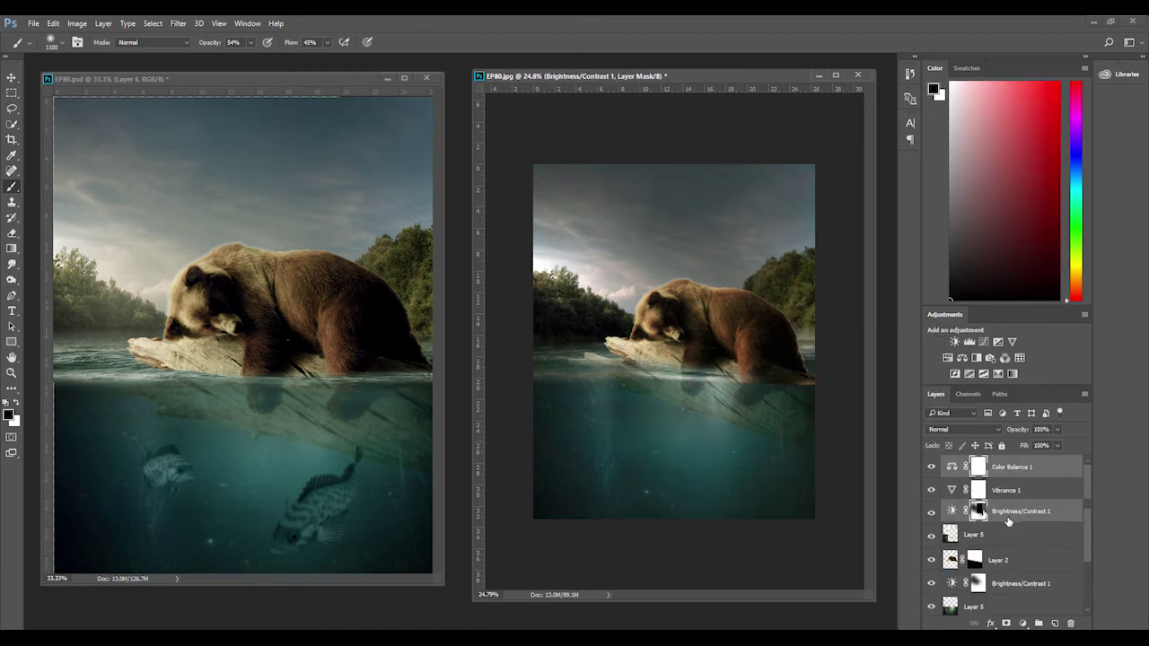
- Select Layer 5 and set the foreground colour to beige #c6c1b1
scroll(1034, 576, "down", 2)
left_click(1023, 534)
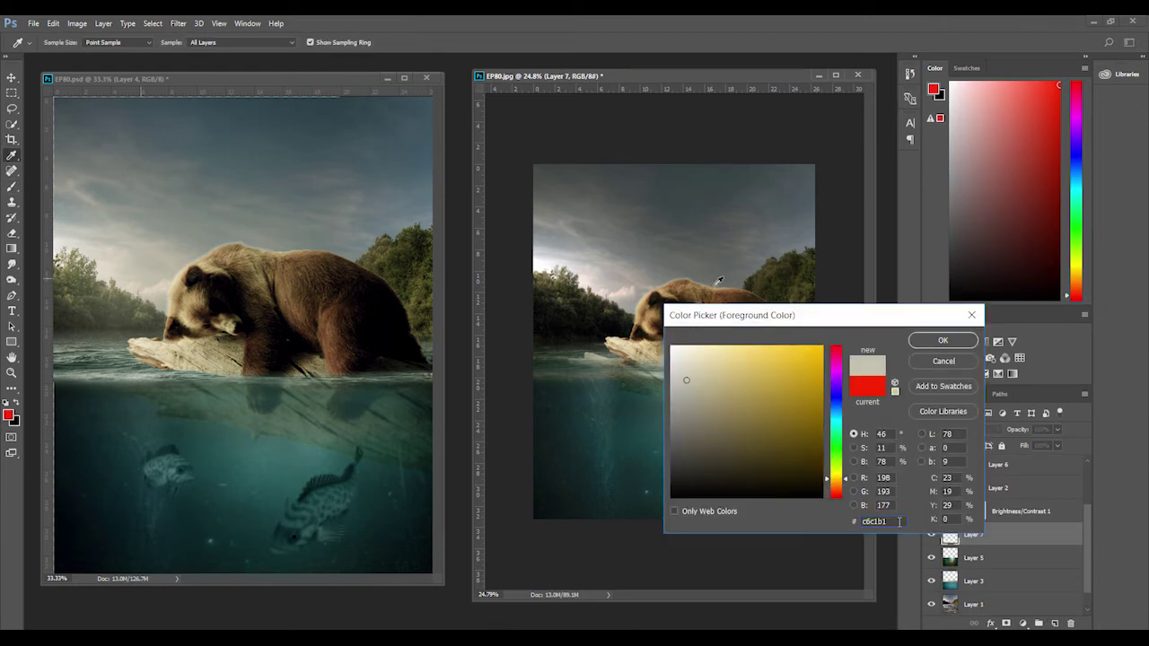
double_click(898, 521)
key("Return")
- Brush beige haze over the left treeline and horizon, then drag the fish_set_09 PNG into Photoshop
key("b")
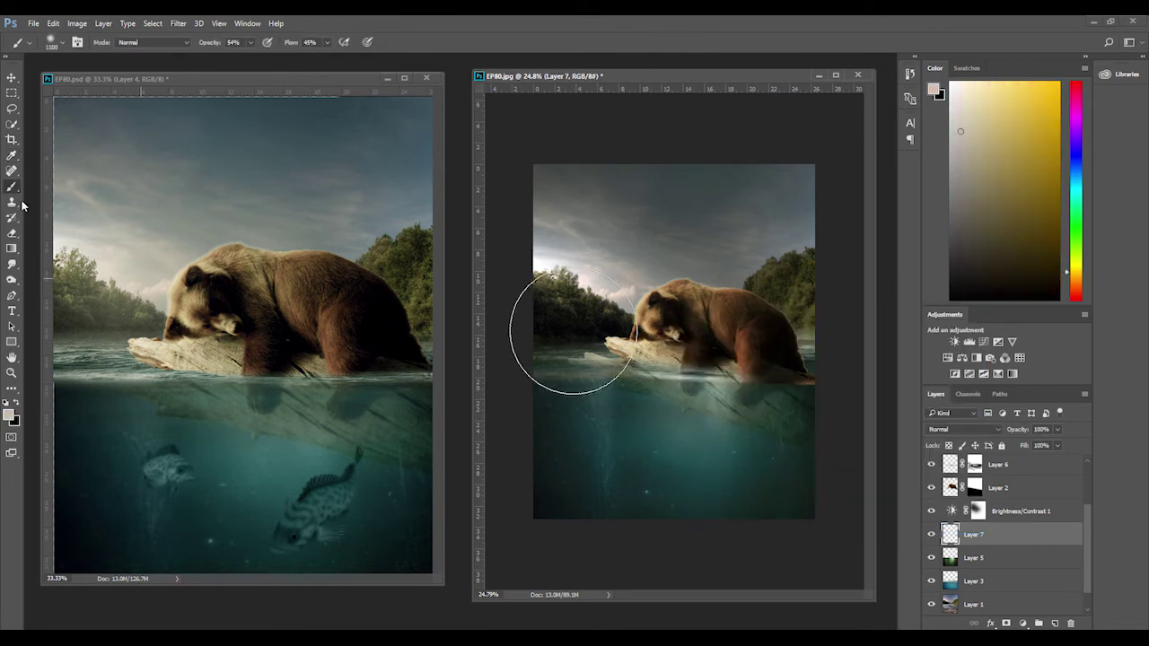
left_click_drag(538, 269, 620, 360)
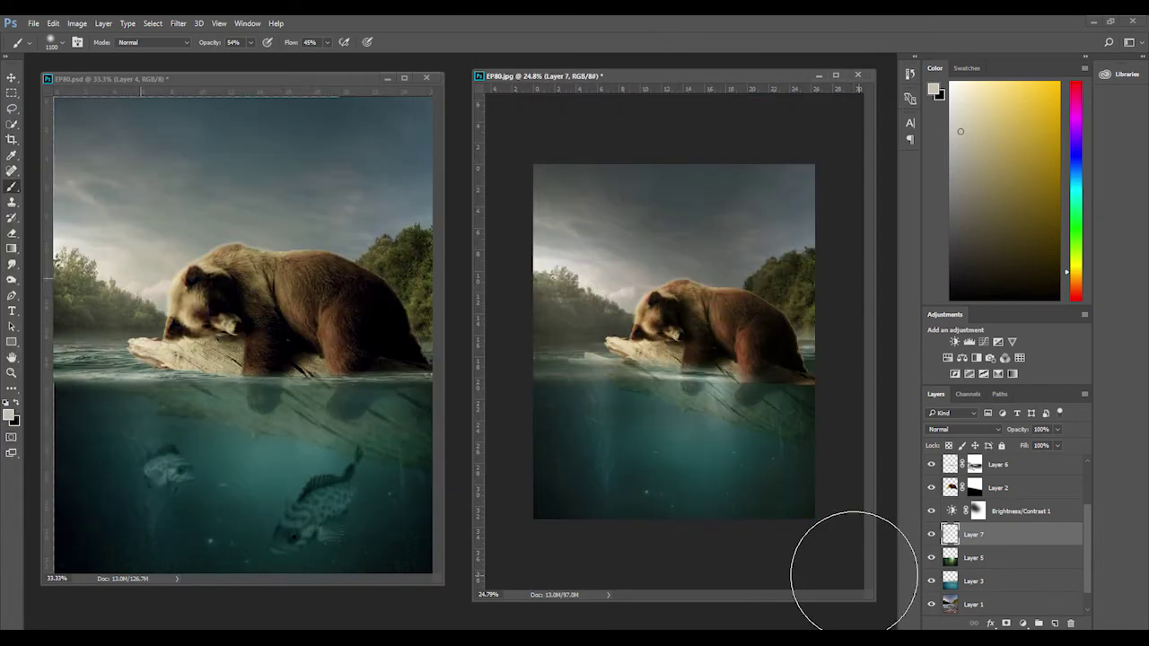
key("alt+Tab")
mouse_move(572, 216)
left_mouse_down()
mouse_move(464, 77)
mouse_move(197, 61)
left_mouse_up()
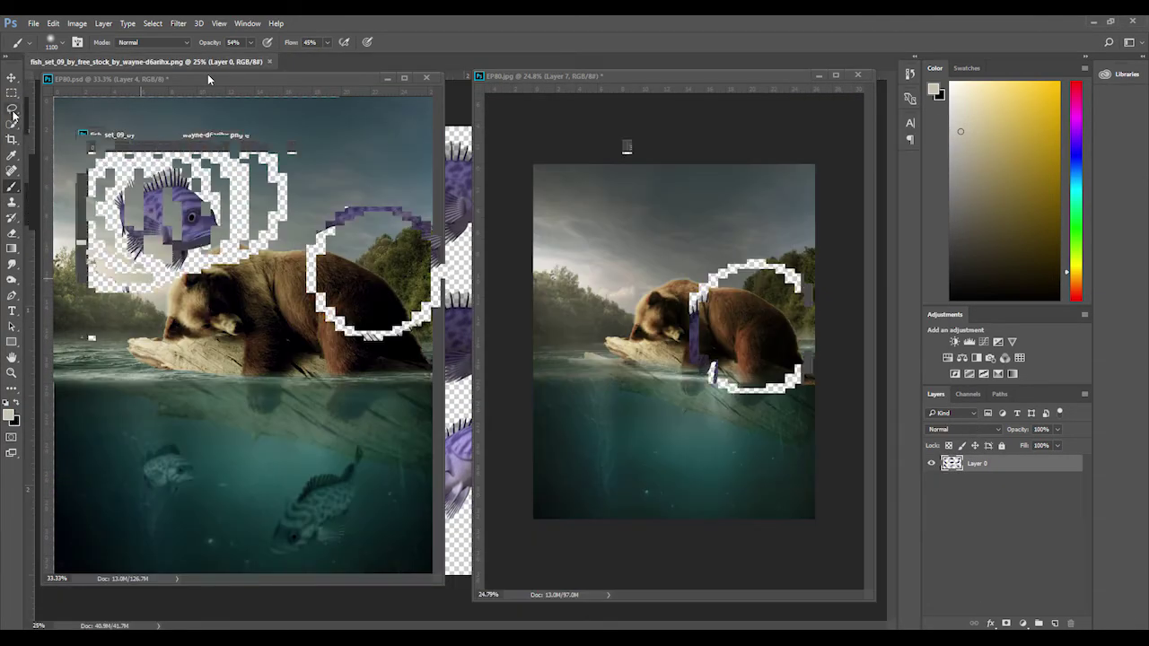
- Lasso two fish from the fish_set_09 sheet and copy each onto its own layer
left_click(12, 108)
mouse_move(152, 287)
left_mouse_down()
mouse_move(235, 289)
mouse_move(153, 287)
left_mouse_up()
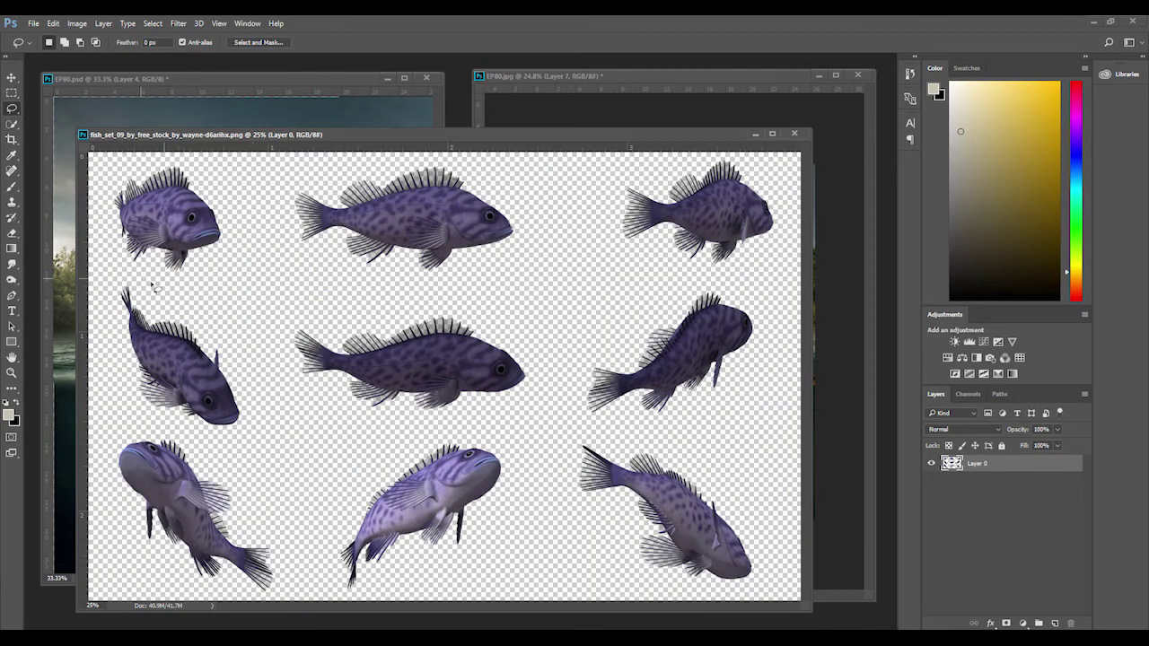
key("ctrl+j")
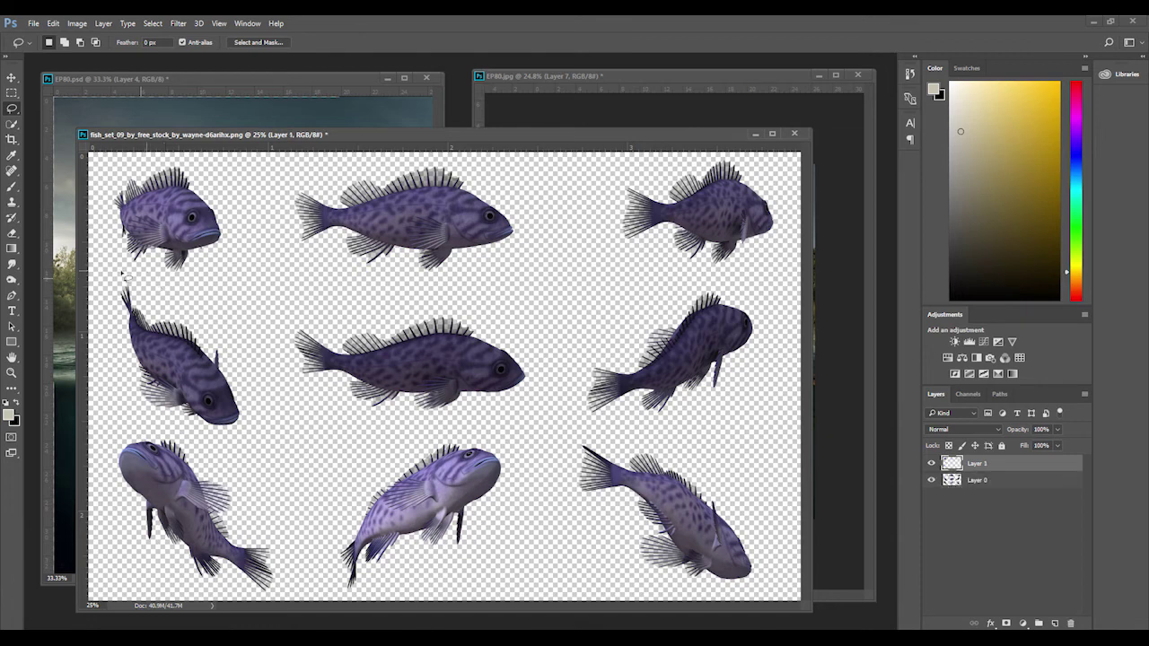
mouse_move(194, 294)
left_mouse_down()
mouse_move(126, 276)
mouse_move(160, 289)
left_mouse_up()
left_click(975, 484)
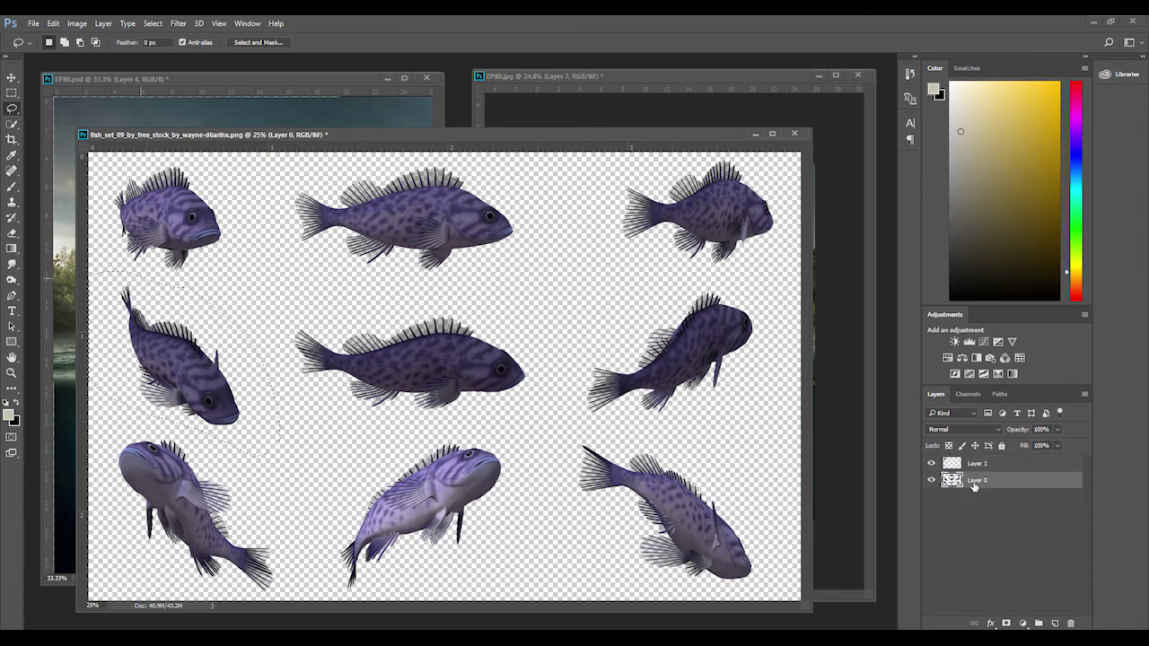
key("ctrl+j")
- Drag a cut-out fish into EP80.jpg and scale it down into the underwater area
left_click_drag(709, 136, 705, 244)
left_click_drag(978, 479, 505, 422)
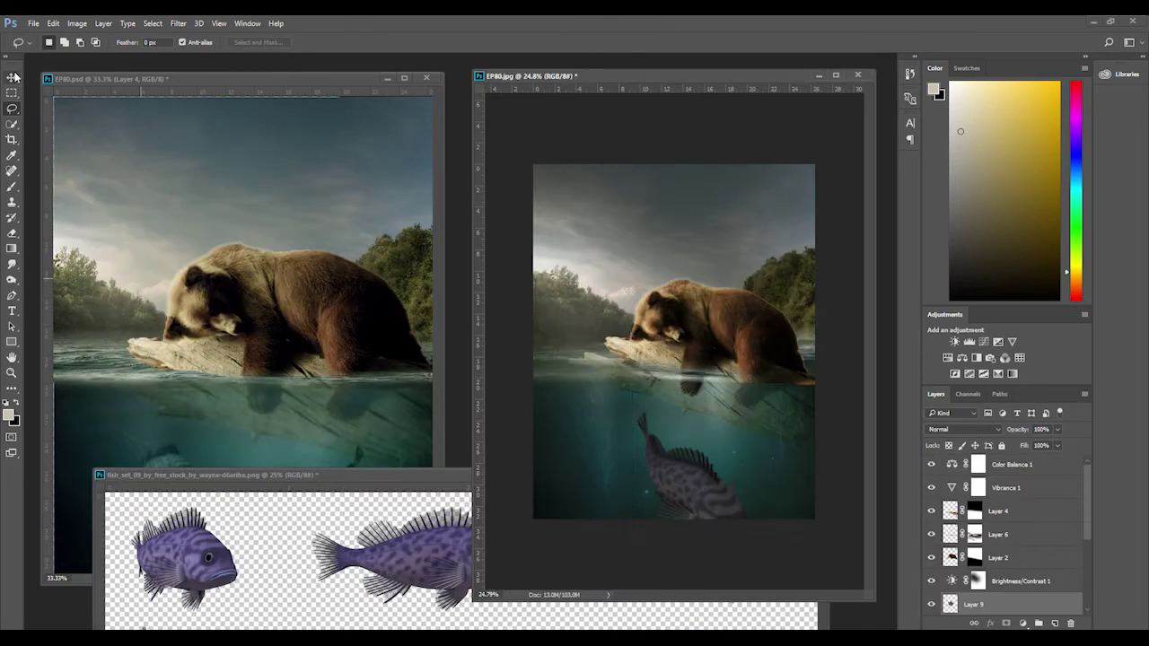
left_click(13, 79)
key("ctrl+t")
mouse_move(749, 297)
left_mouse_down()
mouse_move(727, 375)
mouse_move(664, 413)
left_mouse_up()
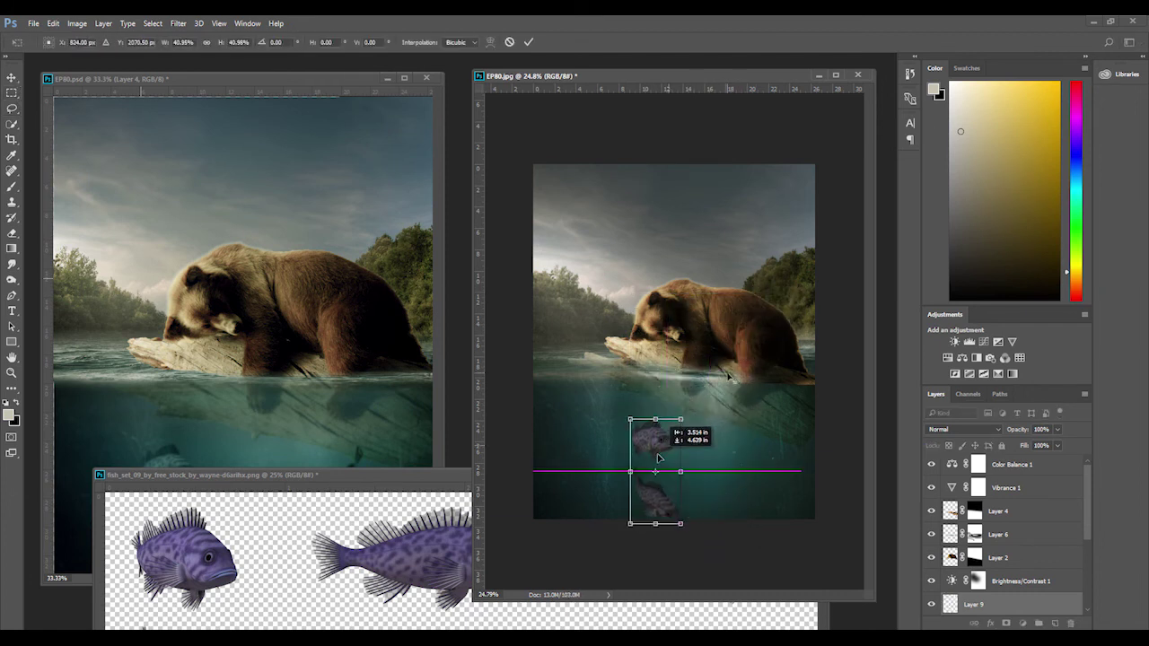
key("ctrl+z")
left_click(529, 44)
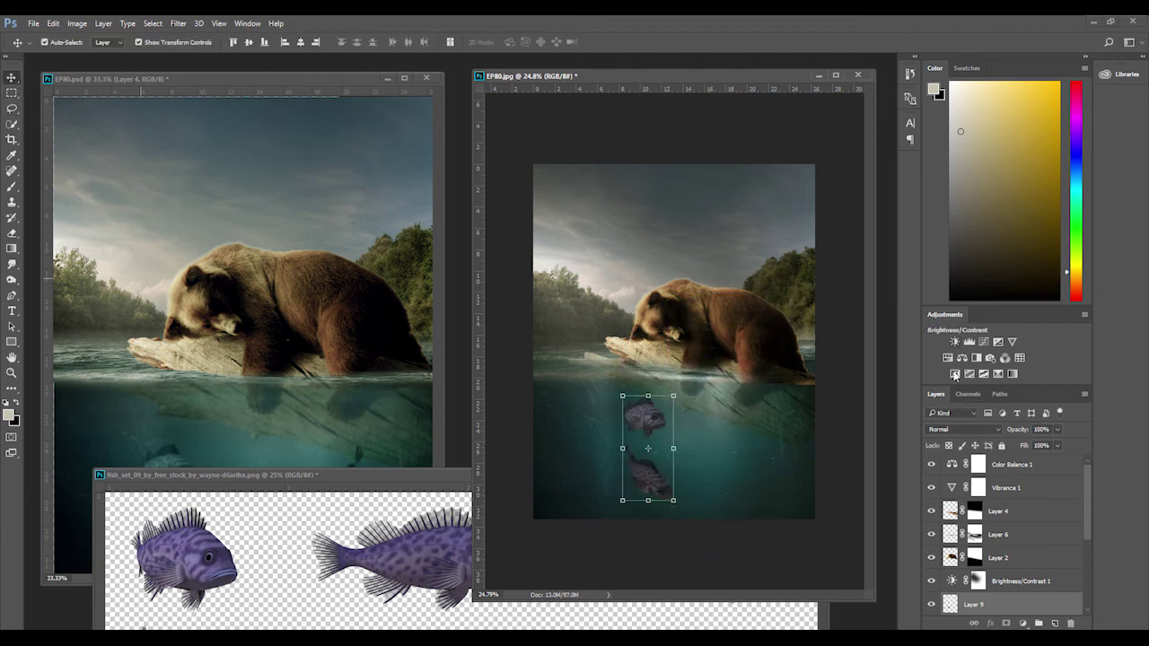
left_click(968, 429)
key("Escape")
- Move the lower fish into its final spot in the water
left_click(844, 449)
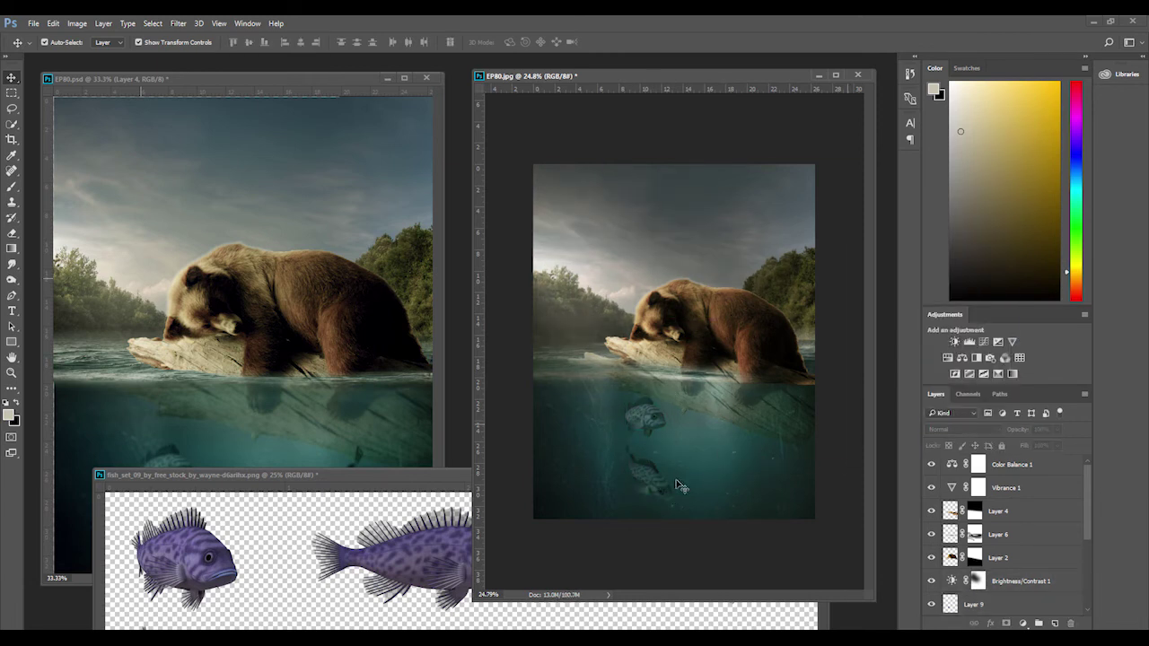
left_click(679, 486)
left_click(813, 480)
left_click(680, 486)
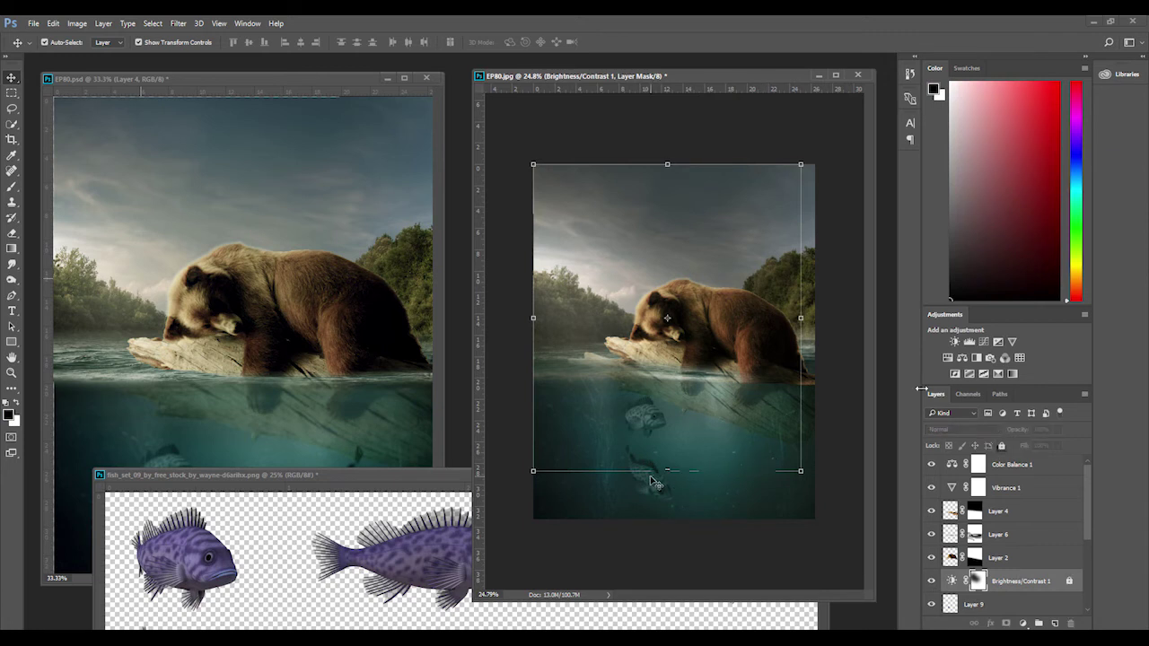
mouse_move(683, 478)
left_mouse_down()
mouse_move(642, 447)
mouse_move(692, 467)
left_mouse_up()
left_click(693, 467)
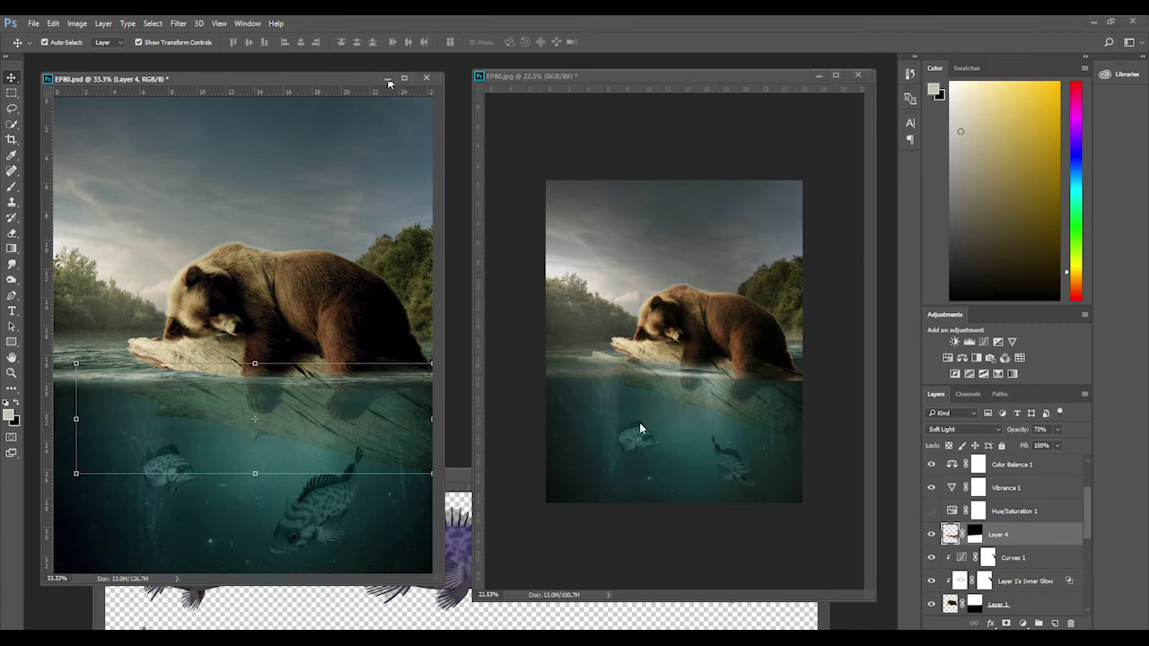
- Stamp all visible layers of the bear scene into a merged Layer 10 at the top
left_click(388, 79)
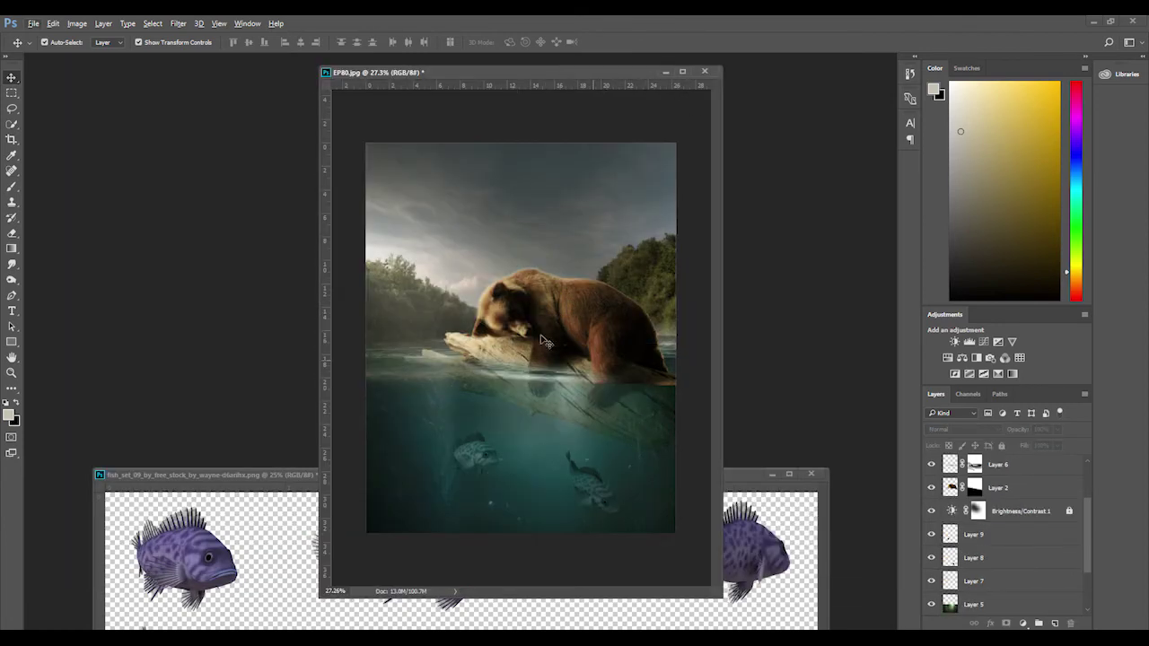
left_click(753, 486)
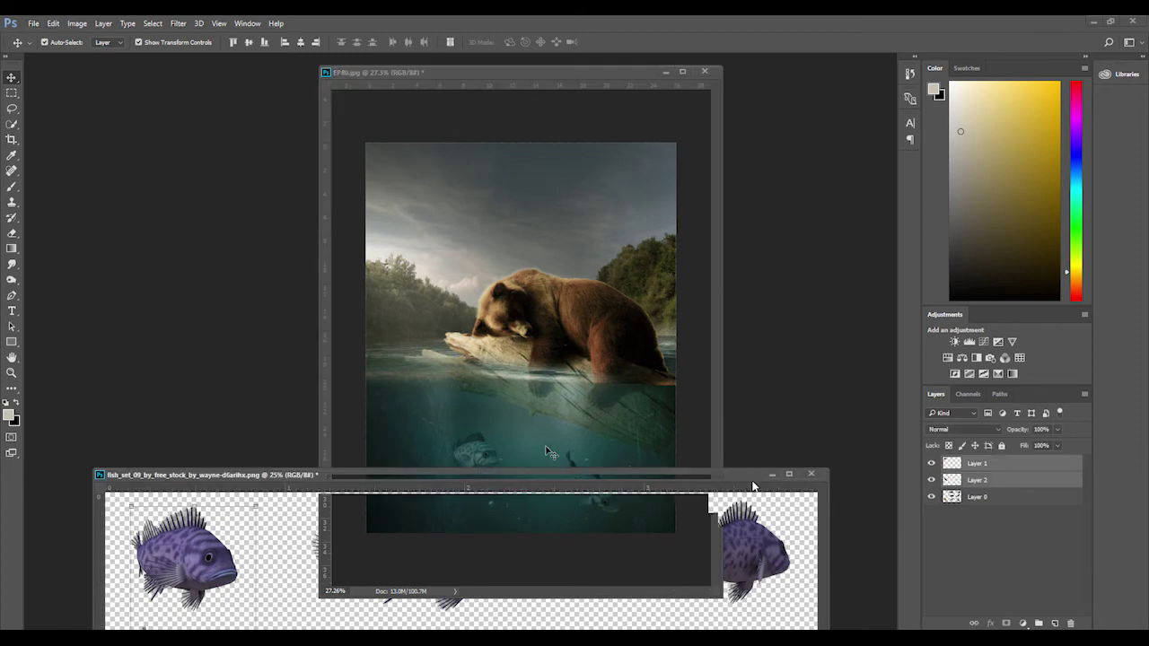
key("m")
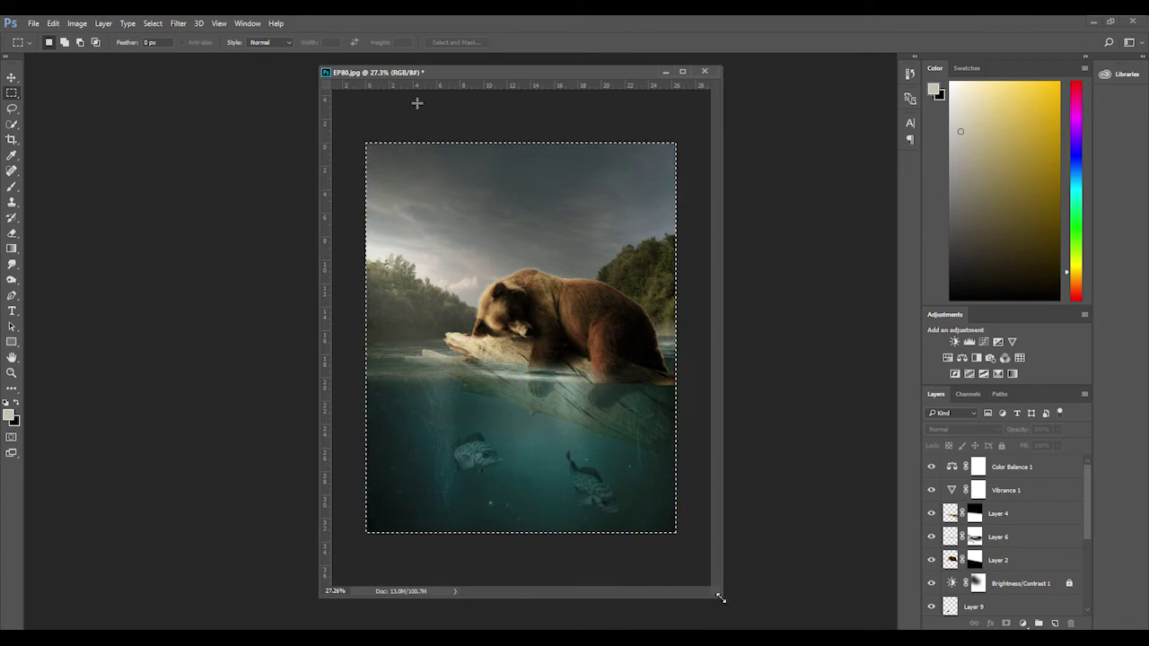
left_click(702, 473)
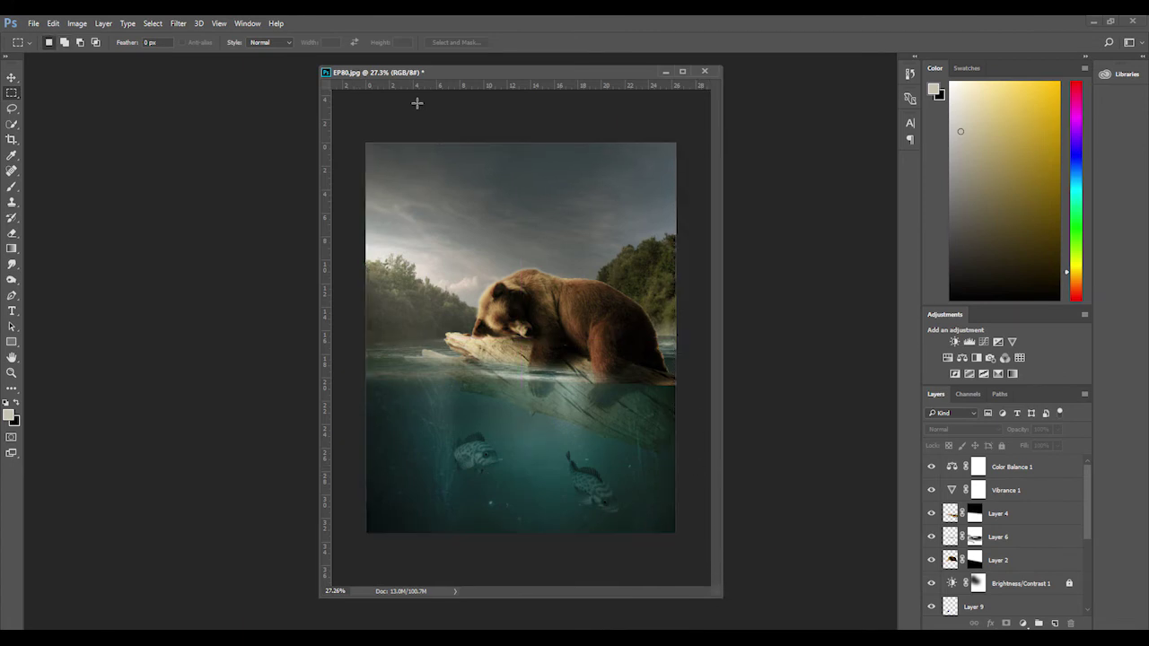
key("ctrl+a")
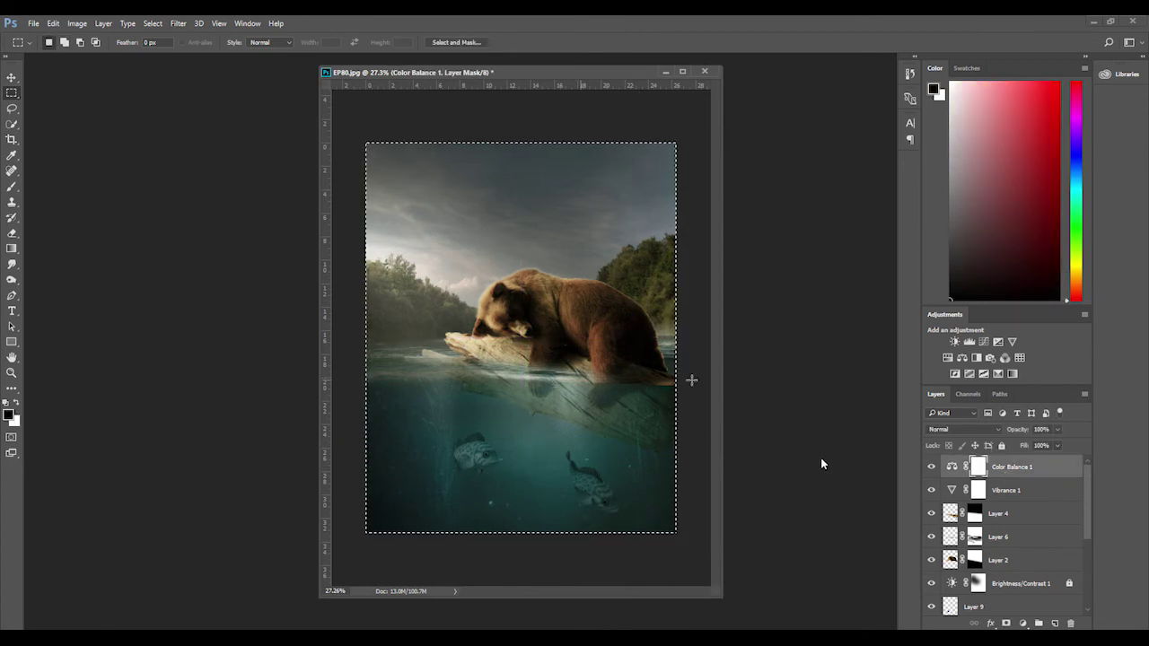
key("ctrl+shift+c")
key("ctrl+v")
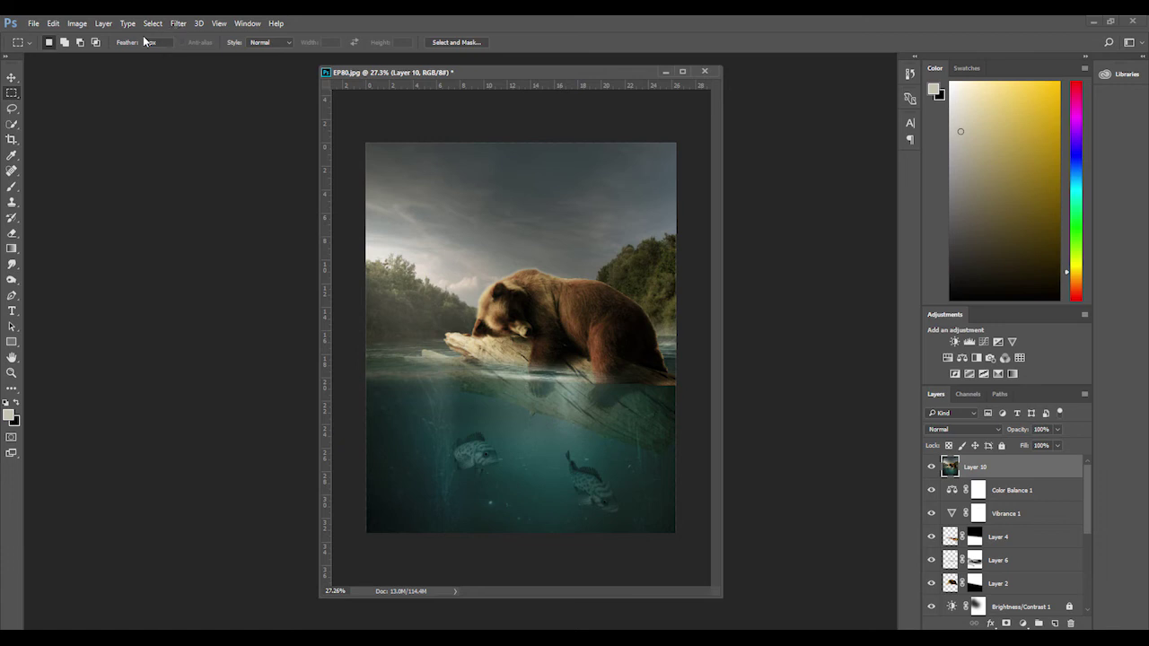
- Open the Camera Raw Filter on Layer 10 and add a radial filter, deleting the stray extra one
left_click(177, 24)
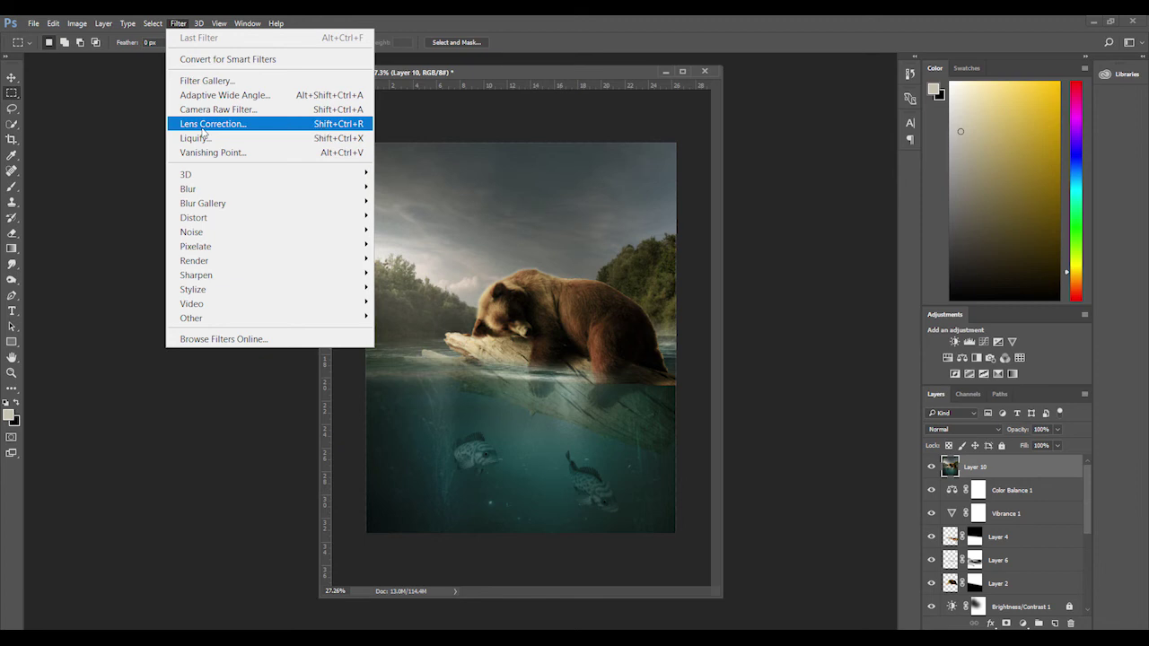
left_click(218, 109)
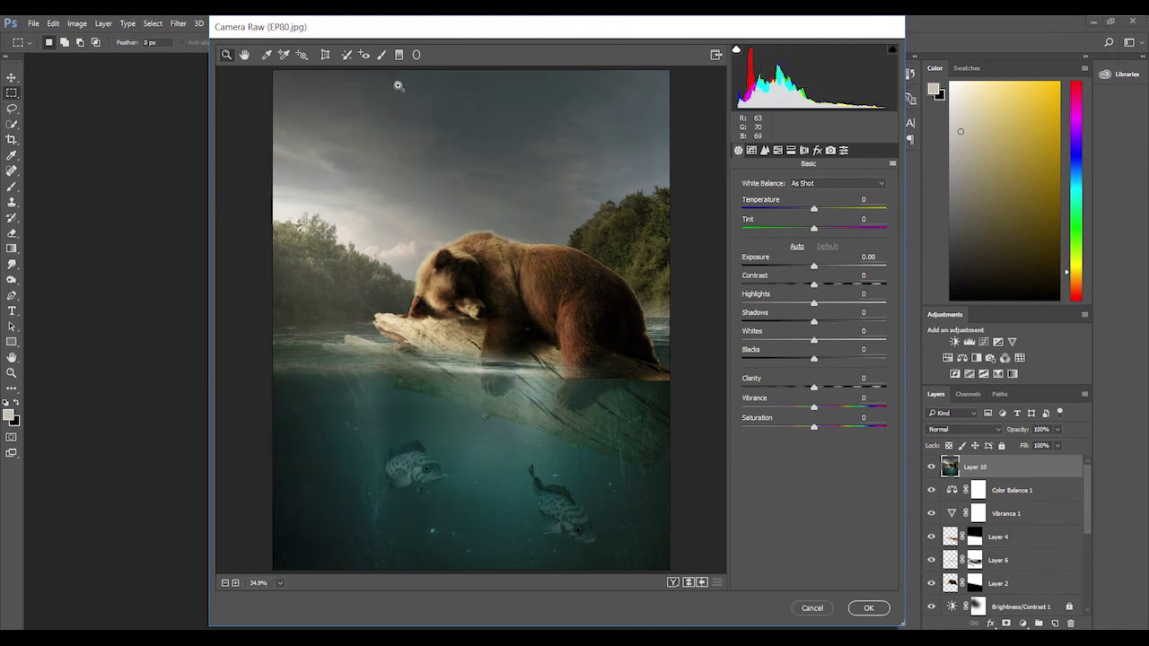
key("j")
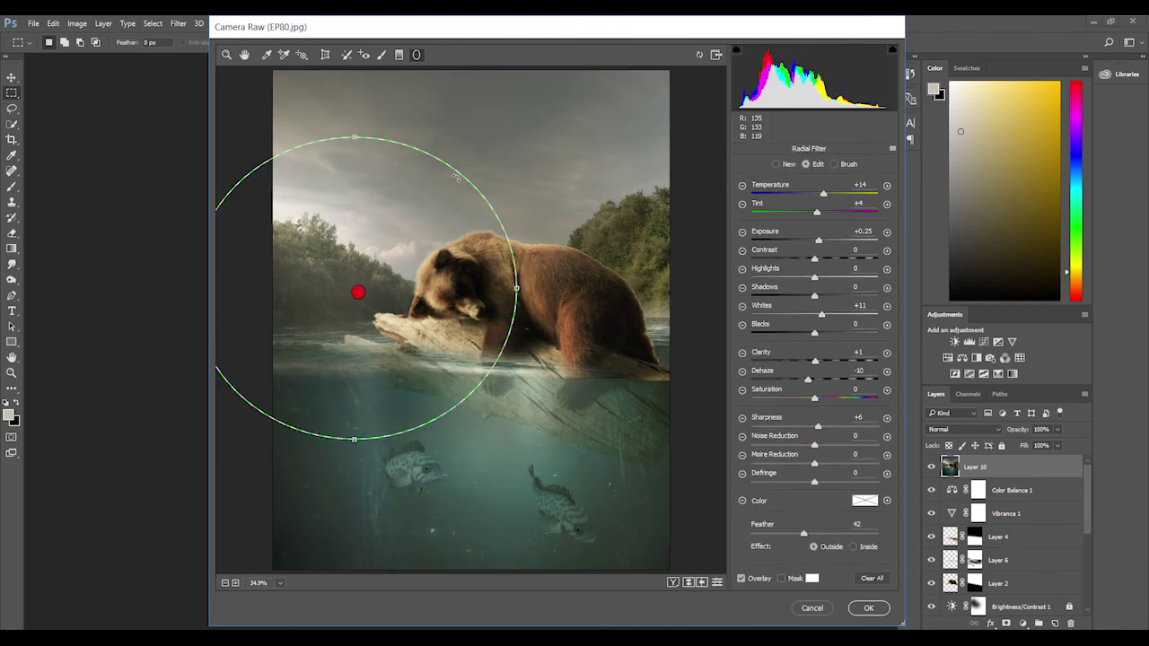
left_click_drag(561, 289, 571, 330)
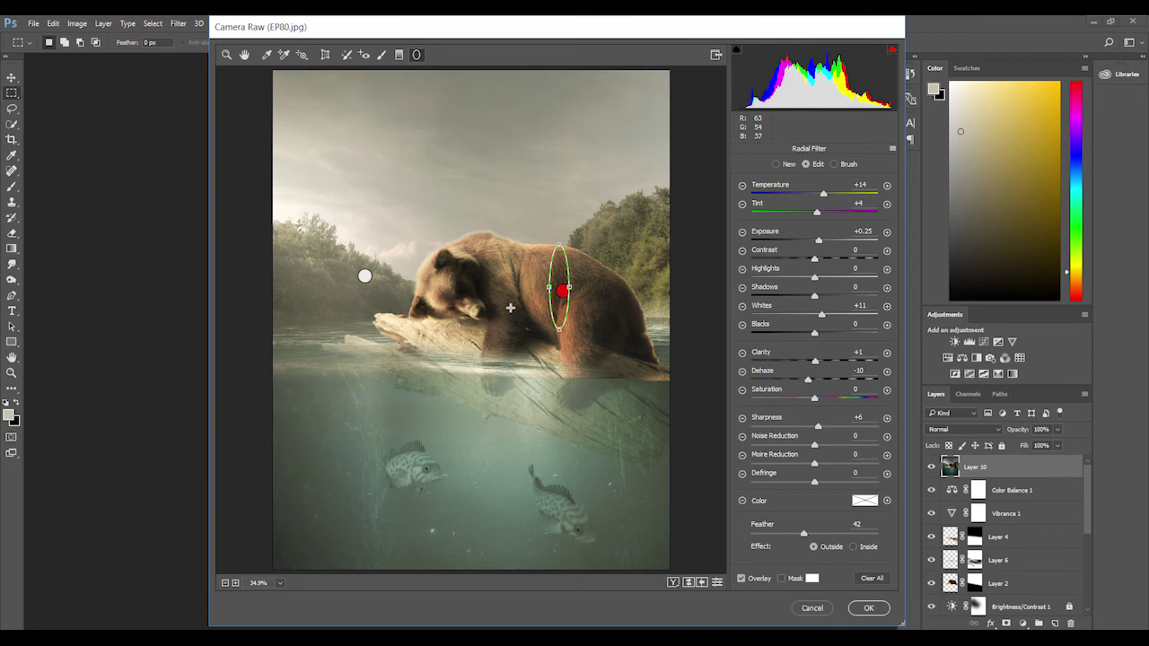
left_click(29, 88)
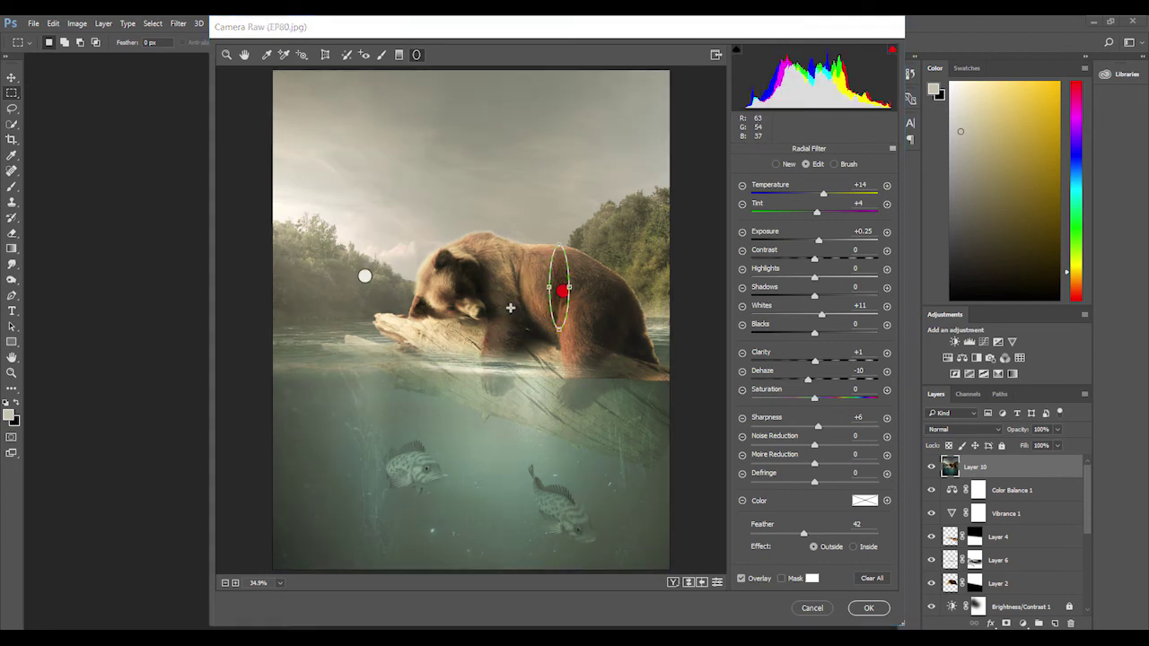
key("Delete")
- Tilt the radial ellipse left of the bear's head, widen it to the waterline, and apply
left_click(364, 276)
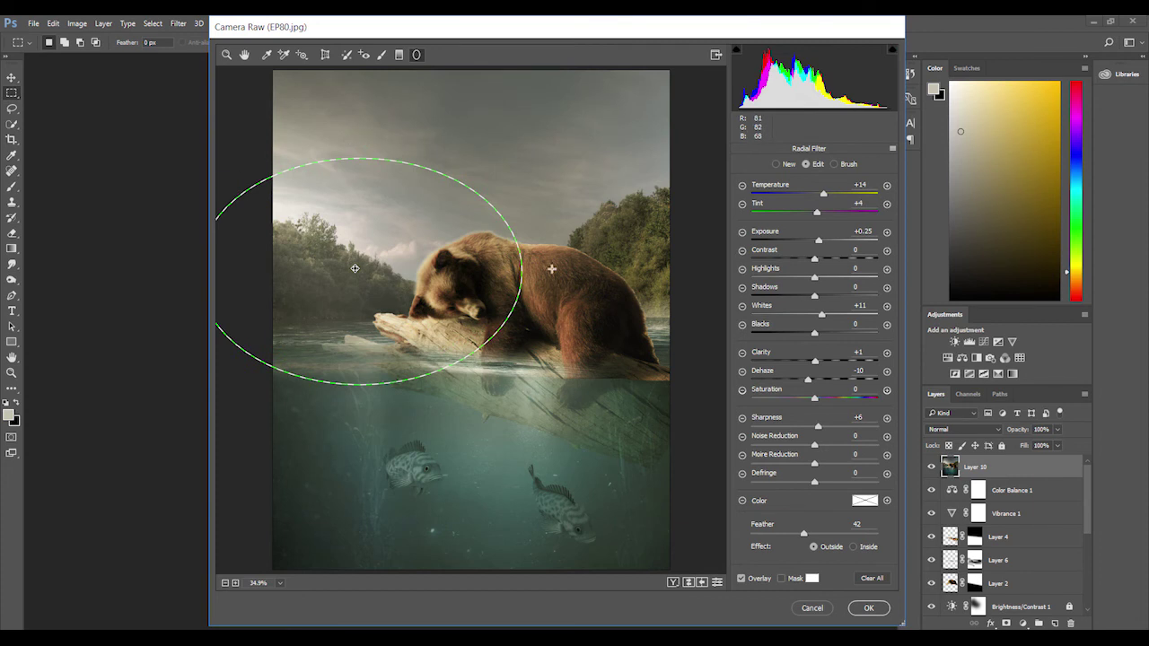
left_click_drag(354, 268, 405, 279)
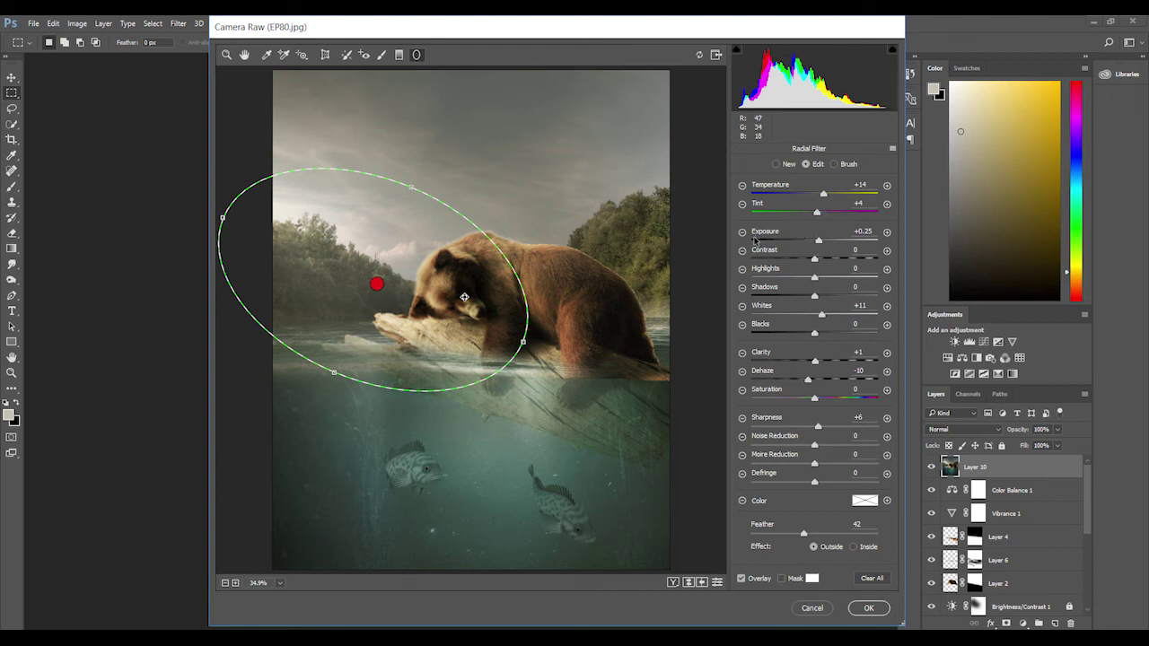
left_click_drag(464, 296, 453, 298)
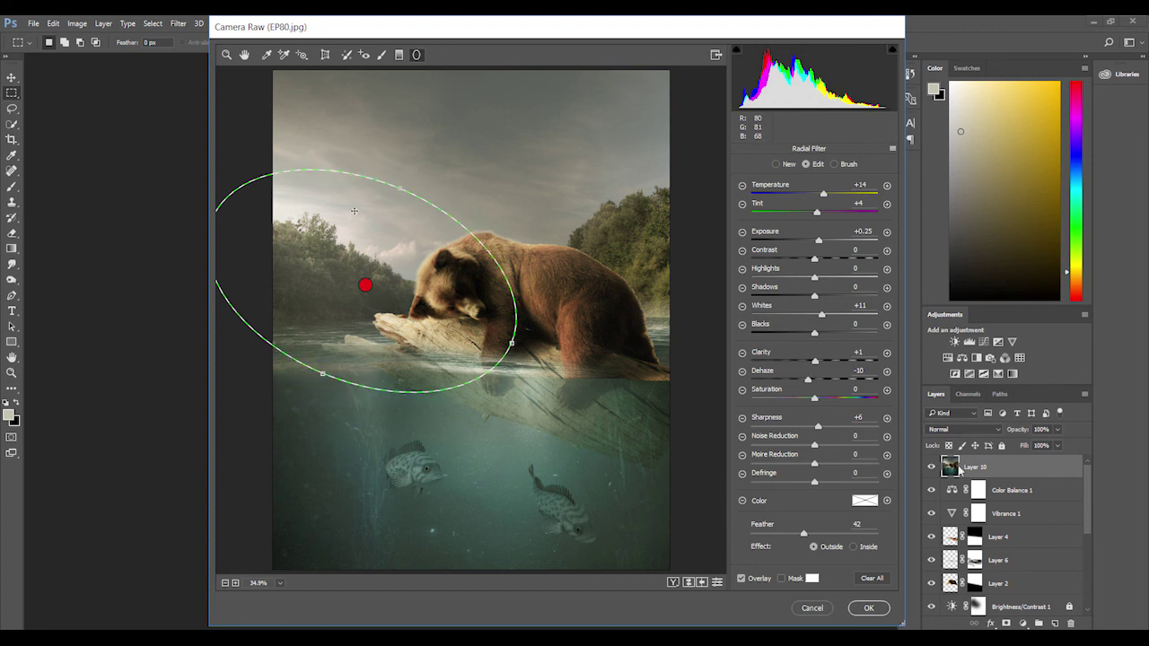
left_click_drag(323, 373, 320, 380)
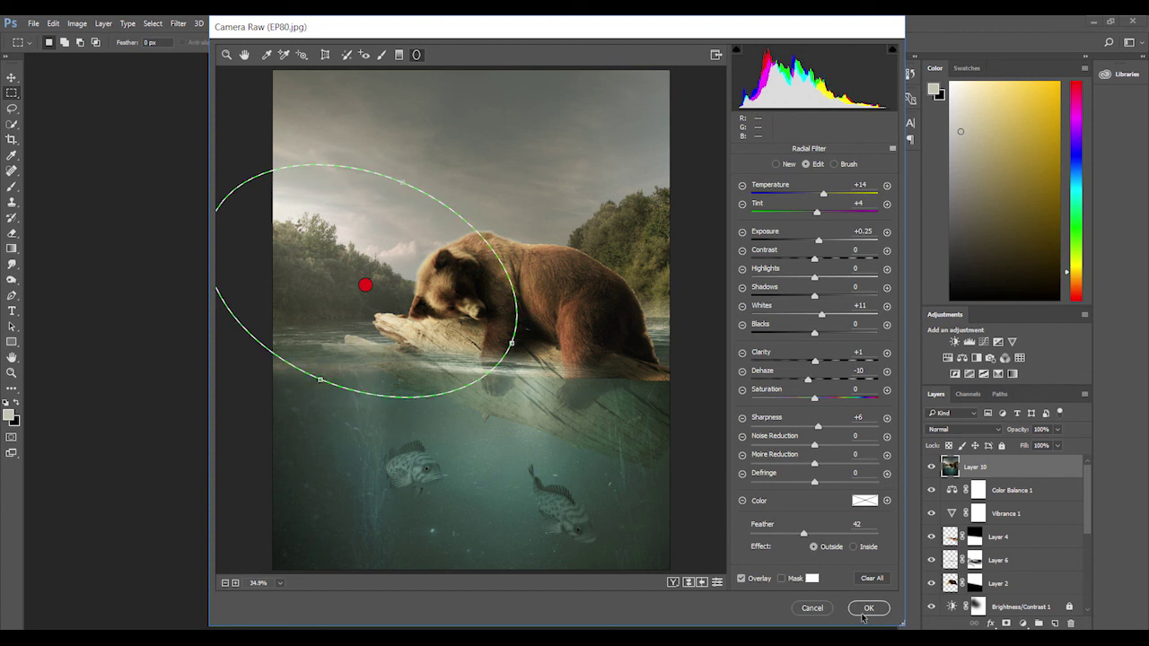
left_click(887, 611)
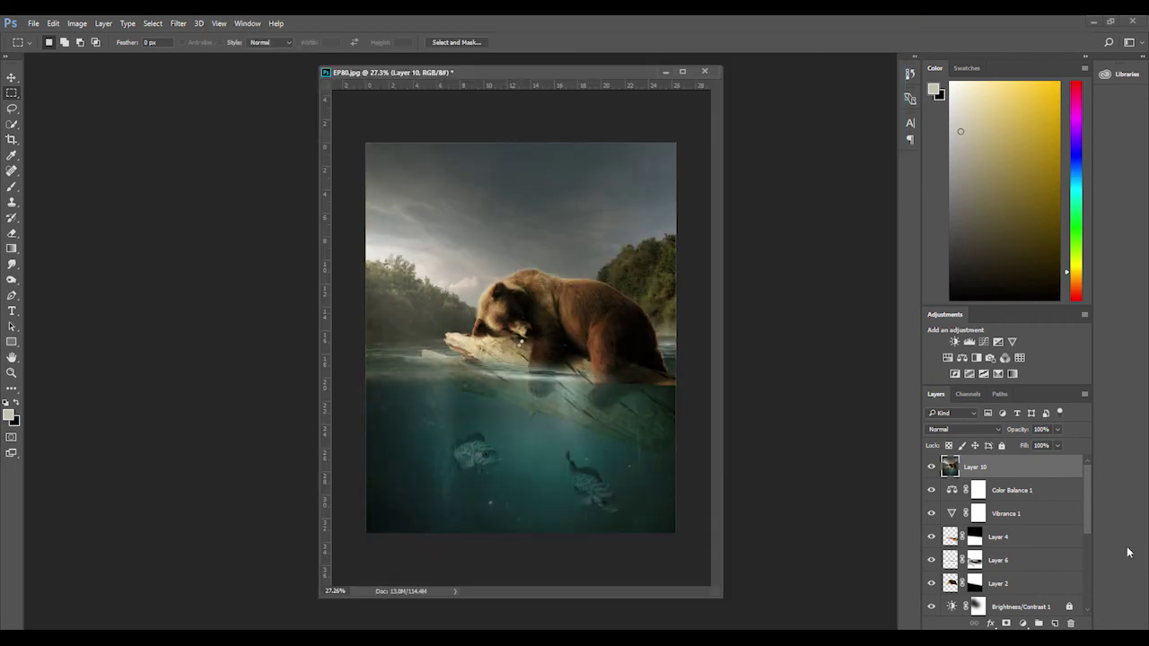
- Drag Layer 10's Opacity down to 82%, then to 79%
left_click_drag(1058, 430, 1048, 447)
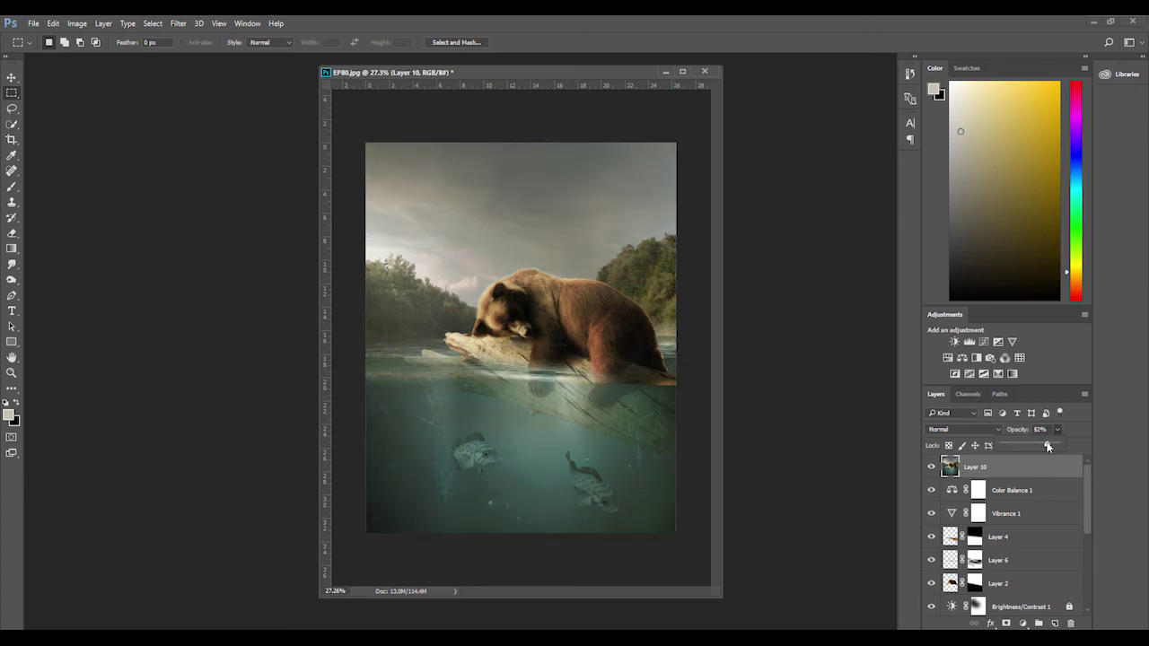
left_click_drag(1048, 446, 1045, 446)
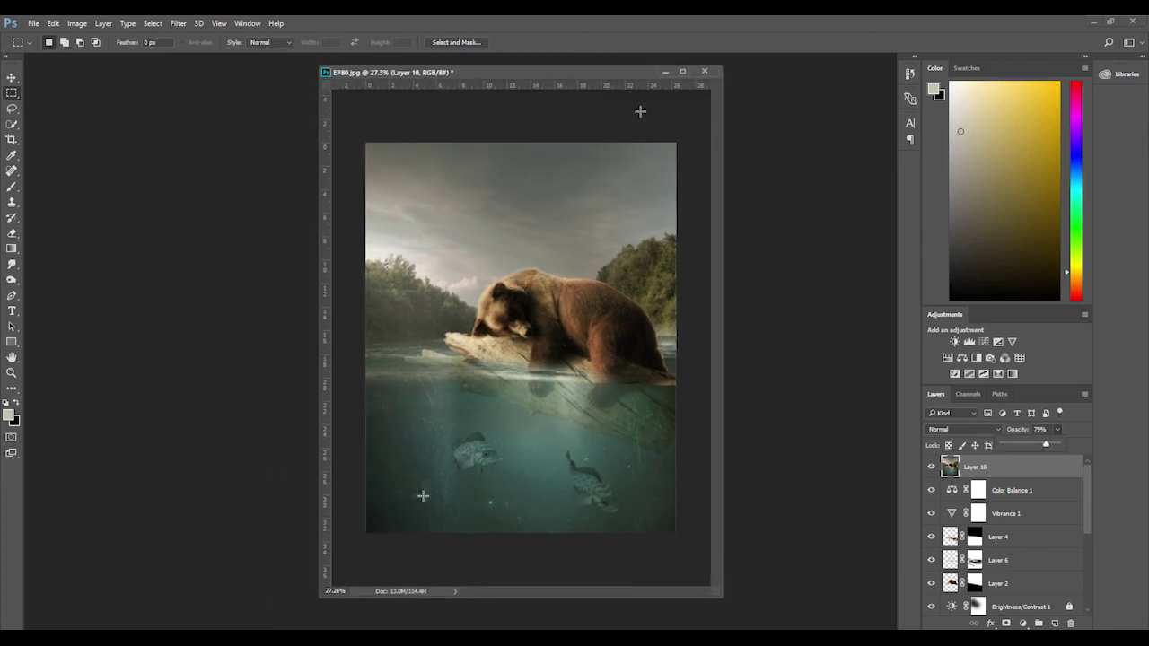
left_click(640, 112)
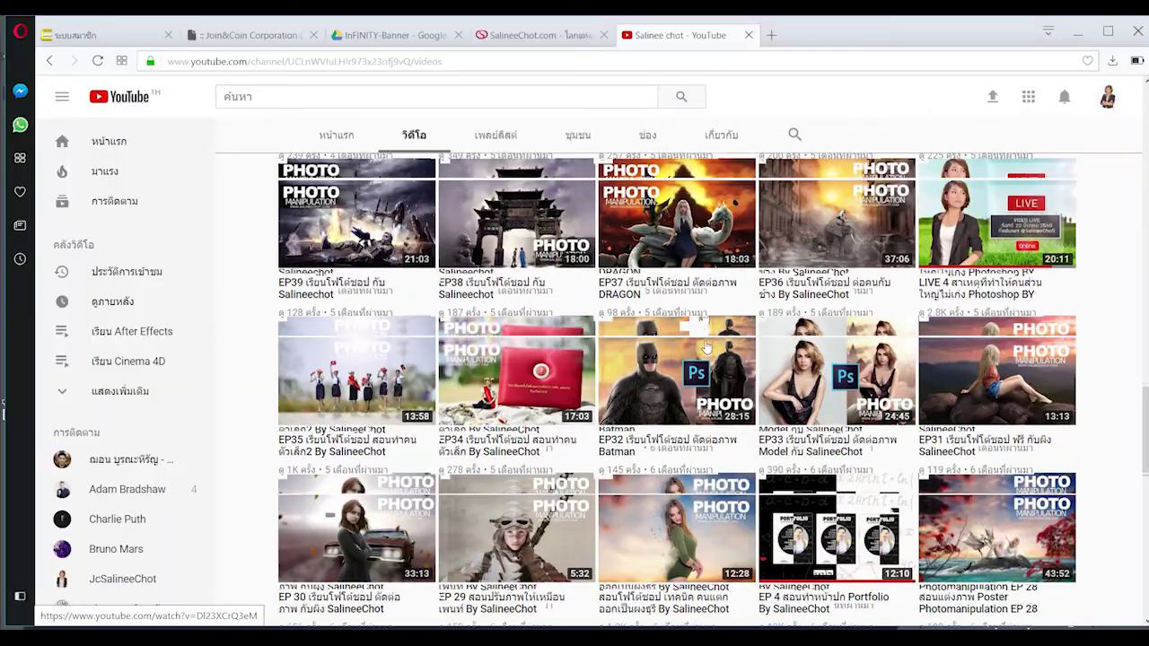
- Scroll the channel's Videos page up to the banner and newest uploads EP79–EP76
scroll(706, 348, "up", 8)
scroll(707, 347, "up", 3)
scroll(718, 350, "up", 6)
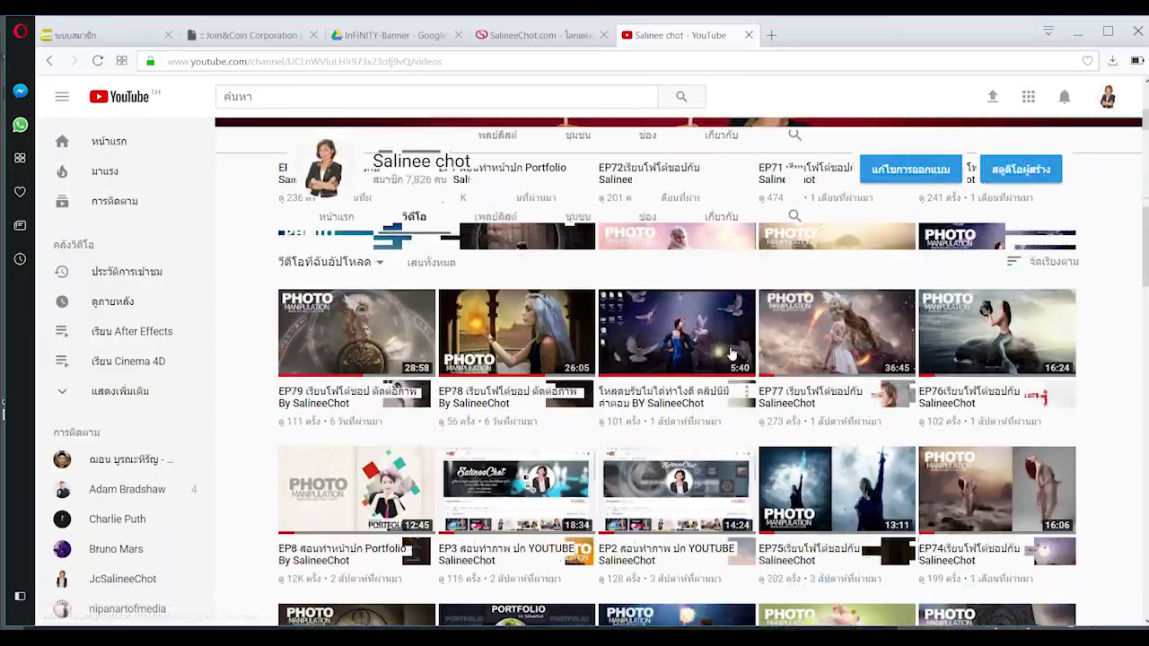
scroll(732, 353, "up", 1)
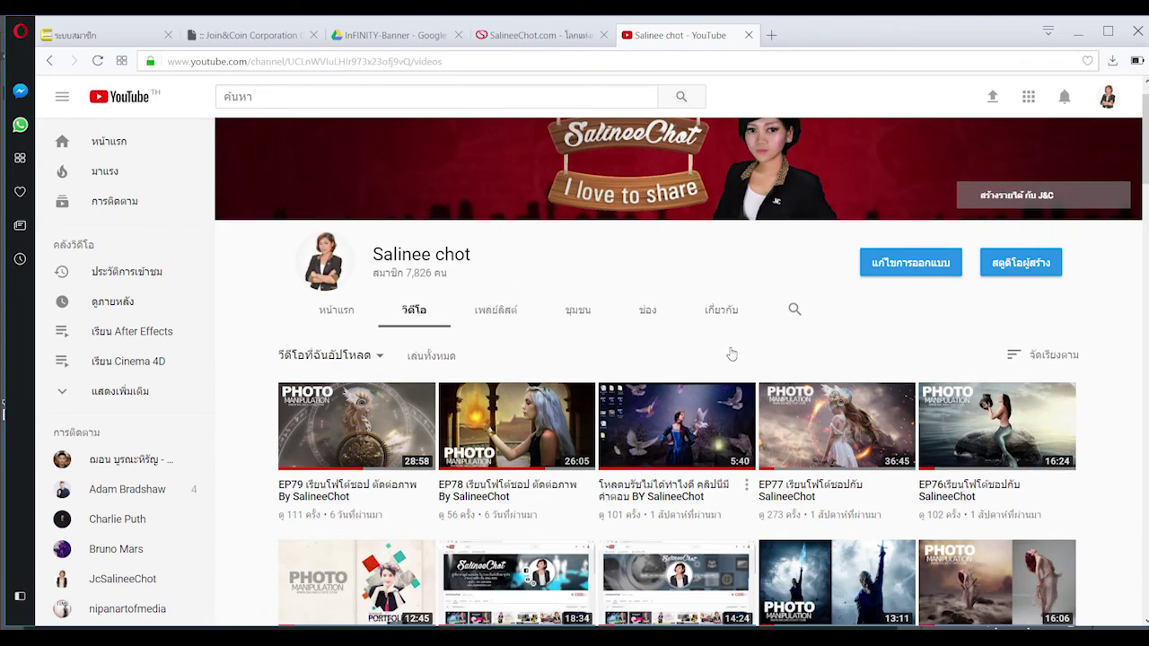